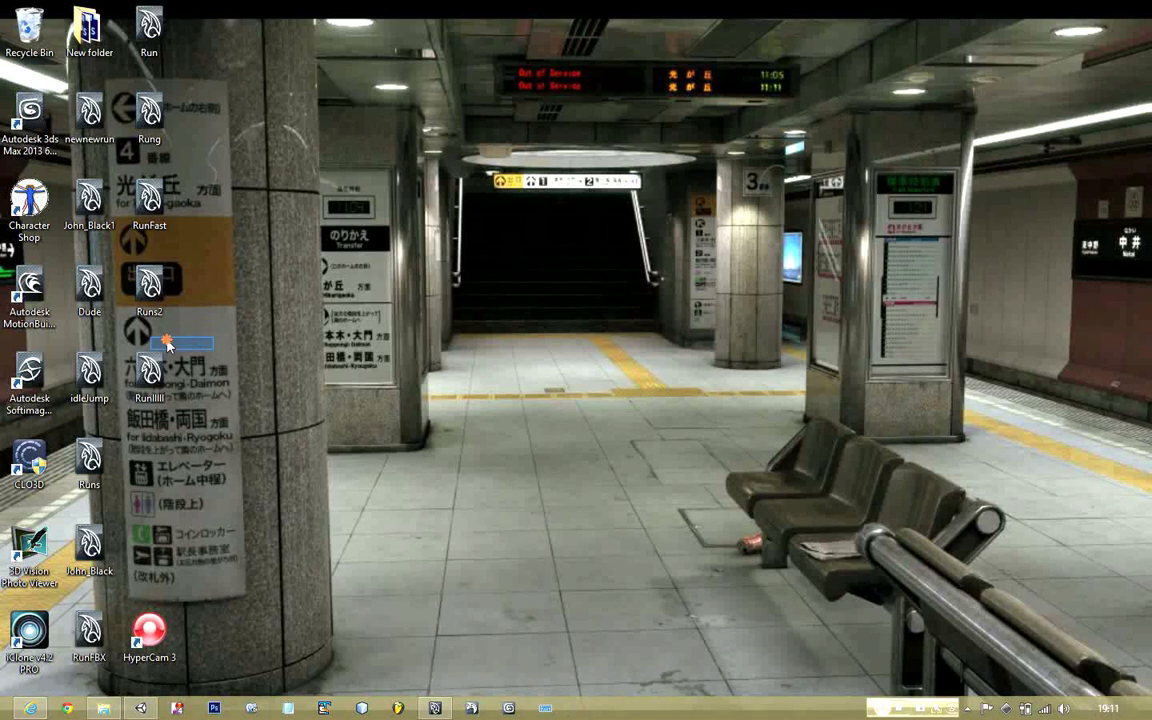
drag(207, 331, 120, 402)
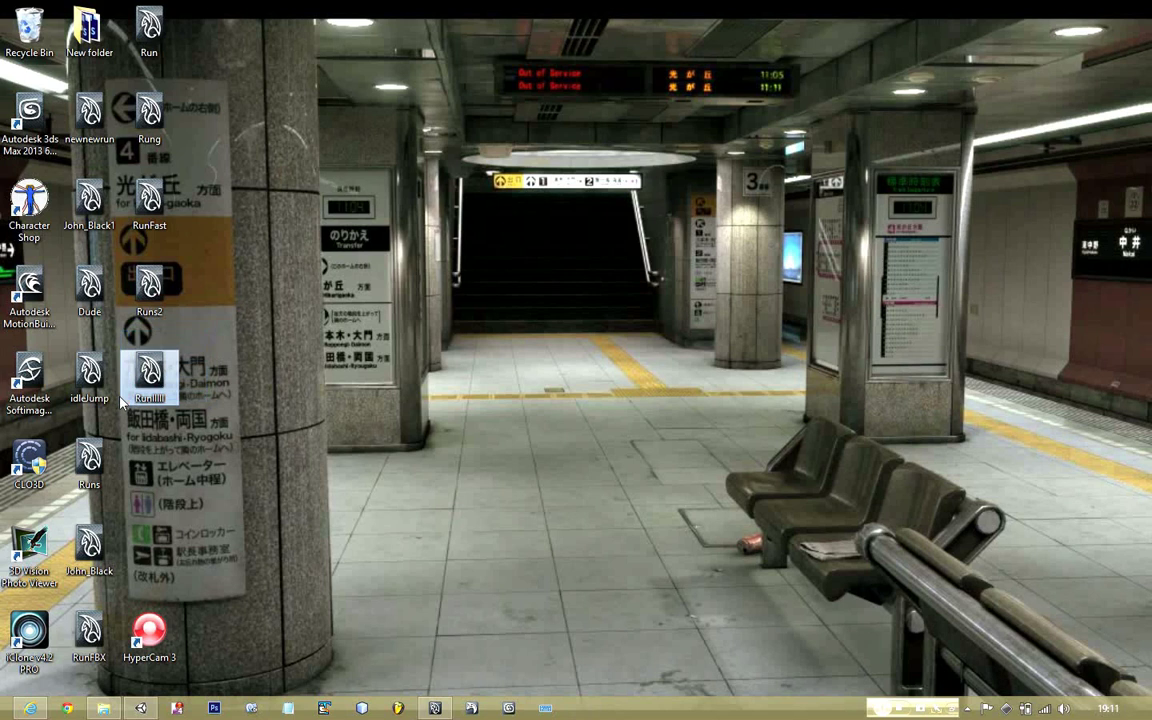
click(260, 367)
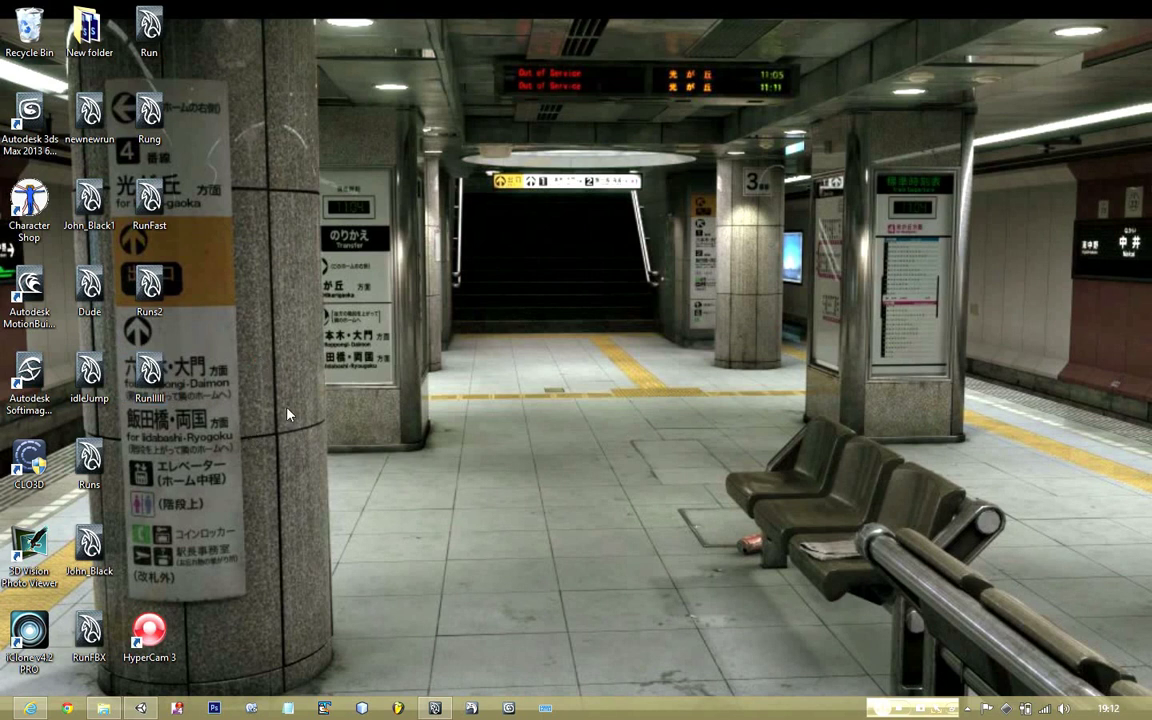
drag(219, 333, 115, 395)
drag(227, 316, 114, 430)
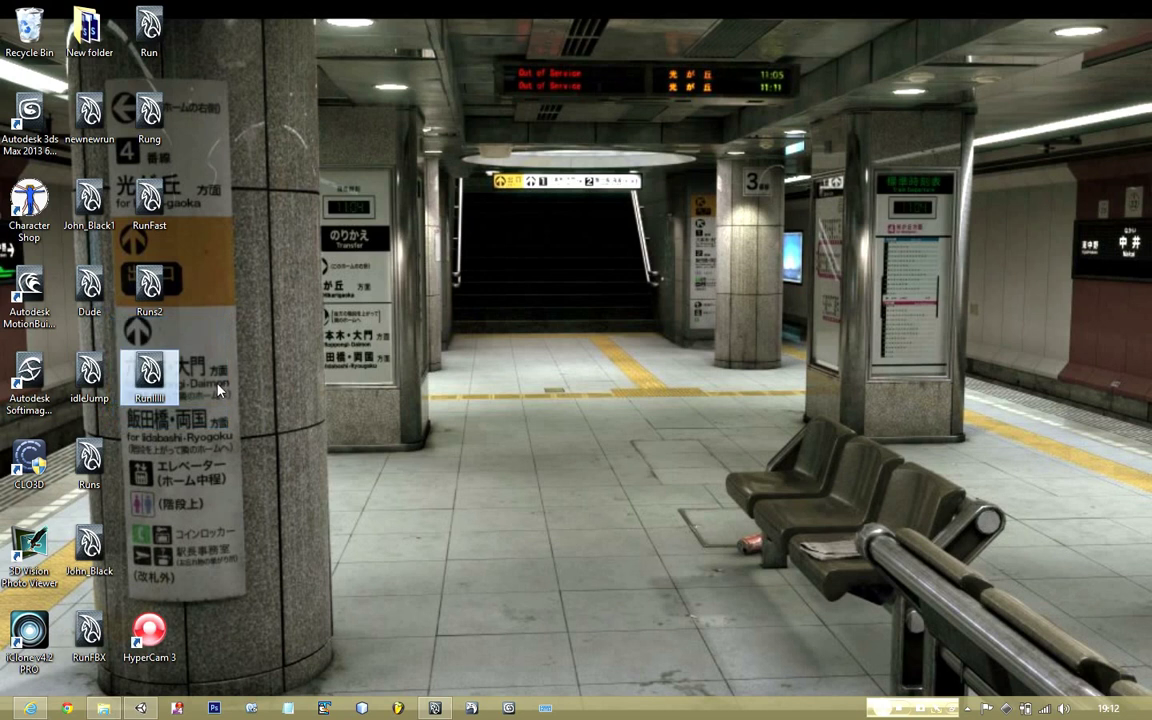
click(257, 362)
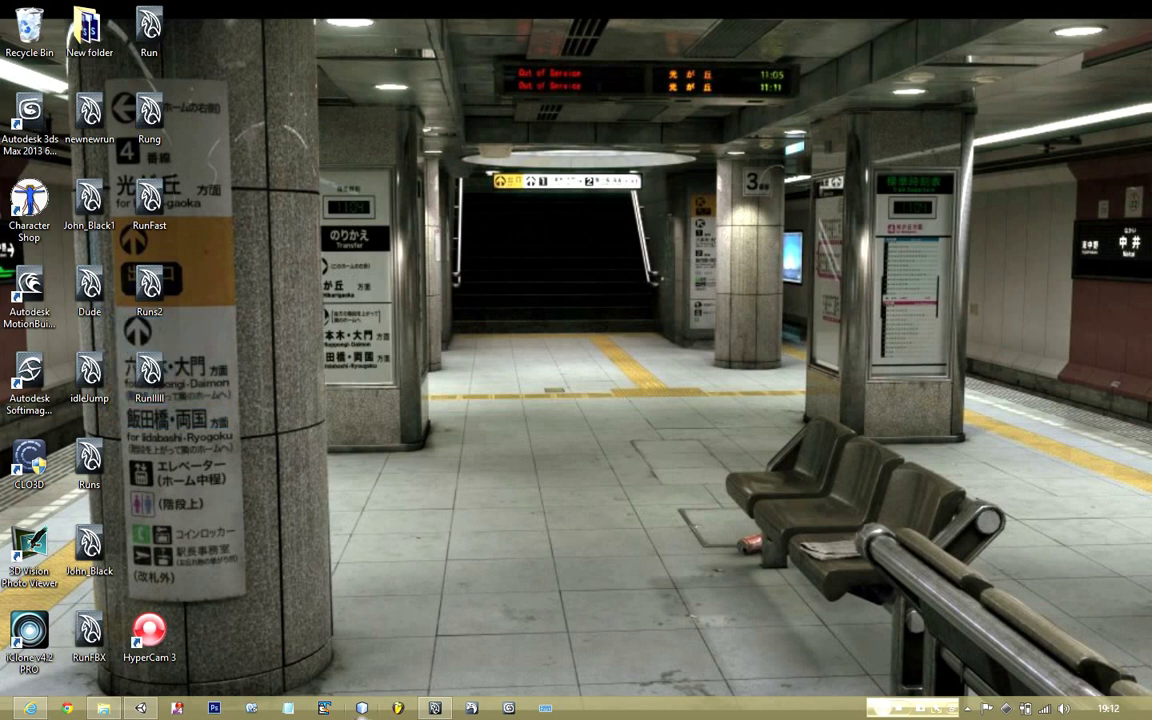
Switch to the empty Maya scene and bring up the New folder file window containing the FBX animations
mouse_move(1150, 717)
click(435, 708)
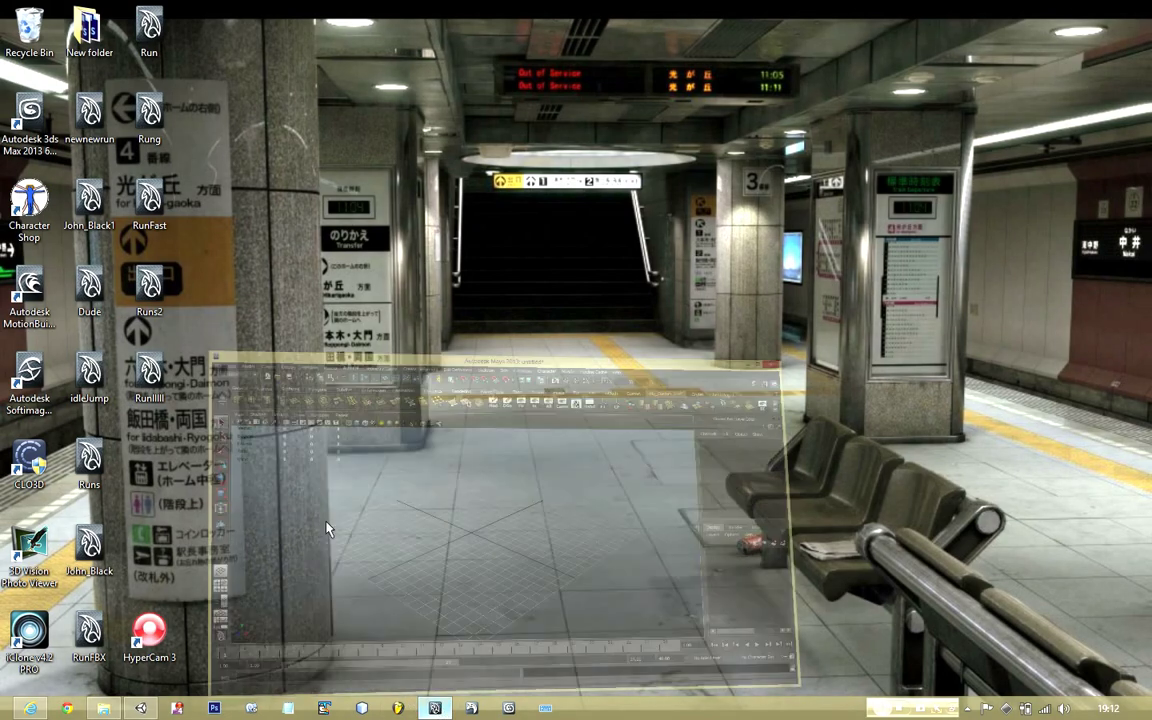
scroll(417, 425, down, 6)
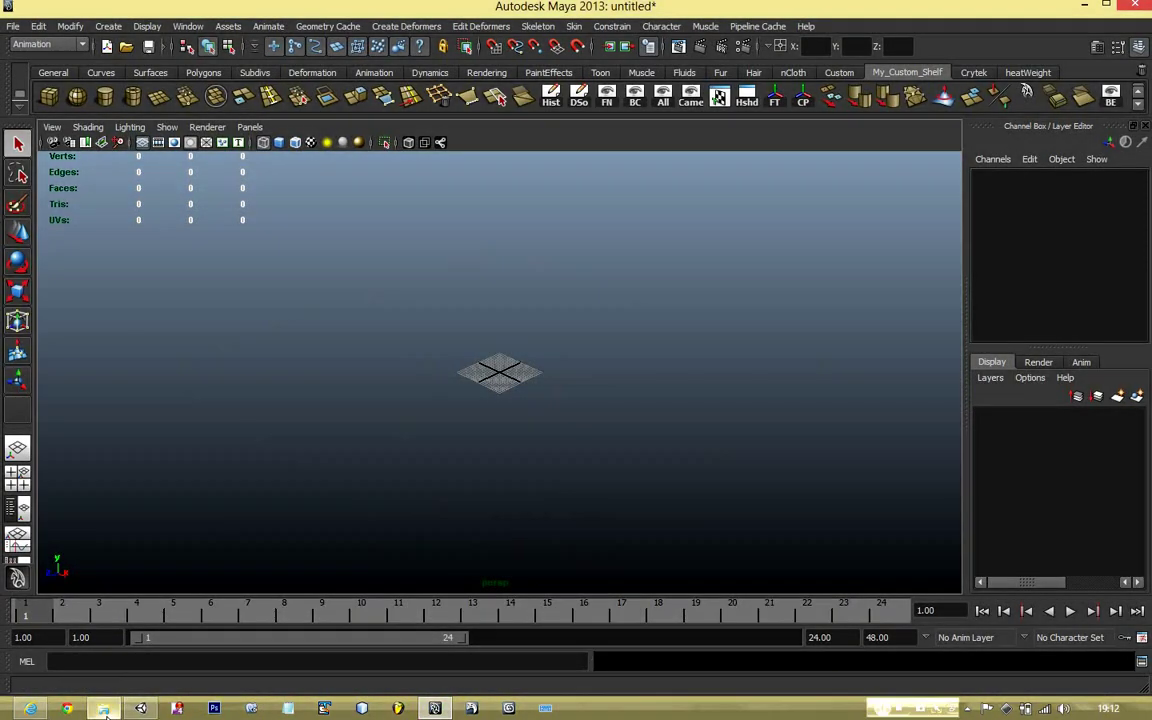
mouse_move(105, 710)
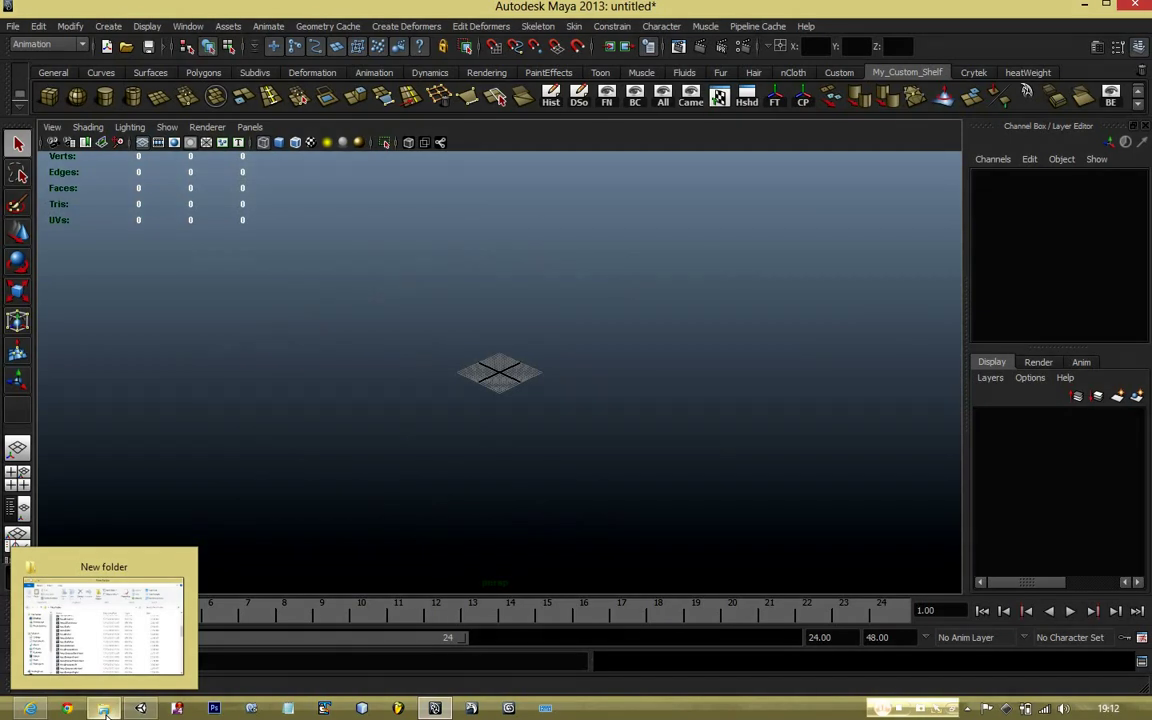
click(104, 625)
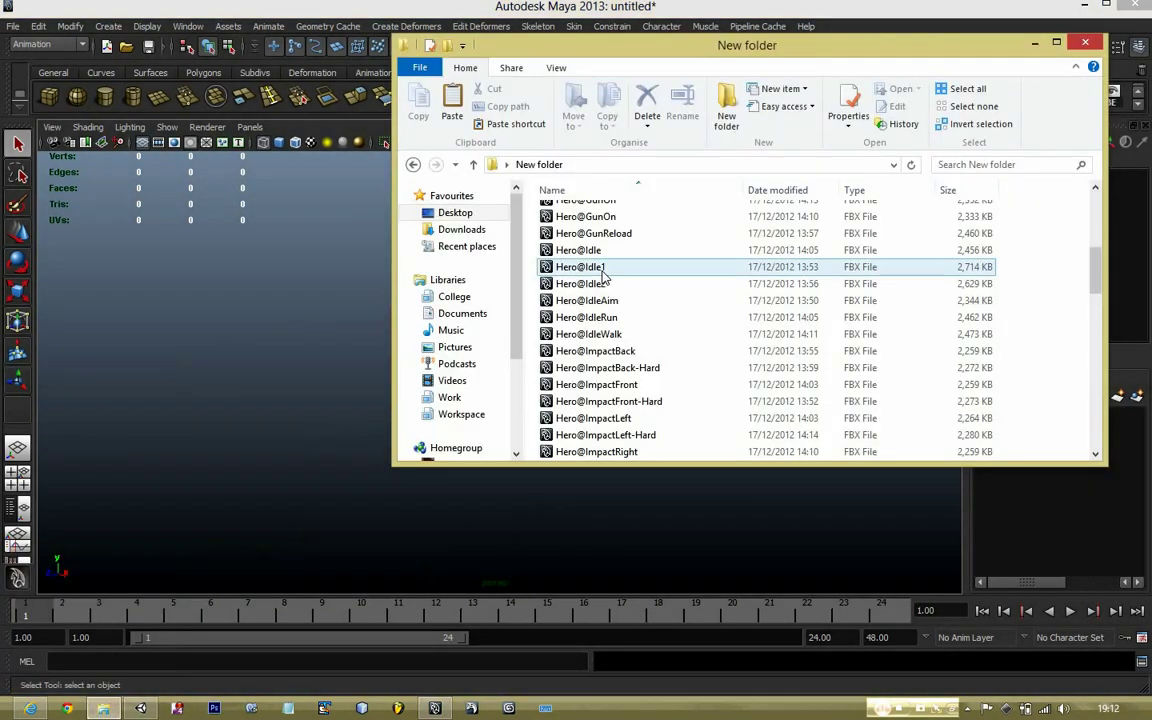
Import the Hero@RunForward FBX file from the New folder window into the empty Maya scene
scroll(617, 358, down, 12)
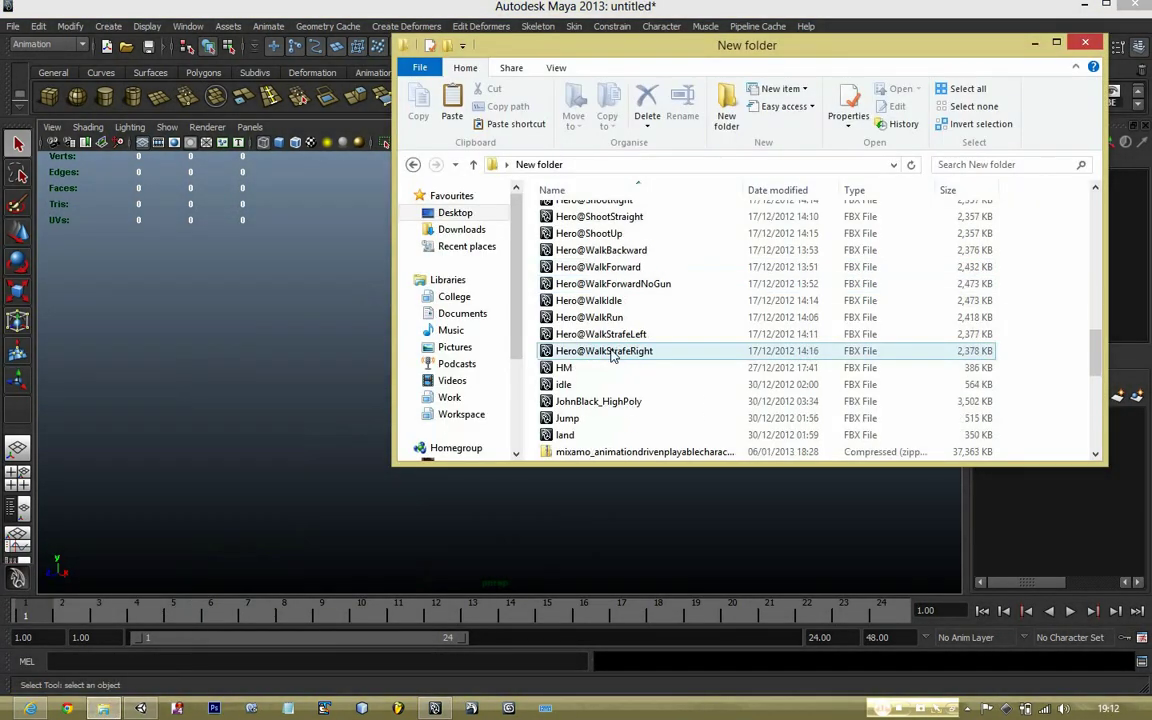
scroll(614, 356, up, 6)
scroll(608, 330, up, 2)
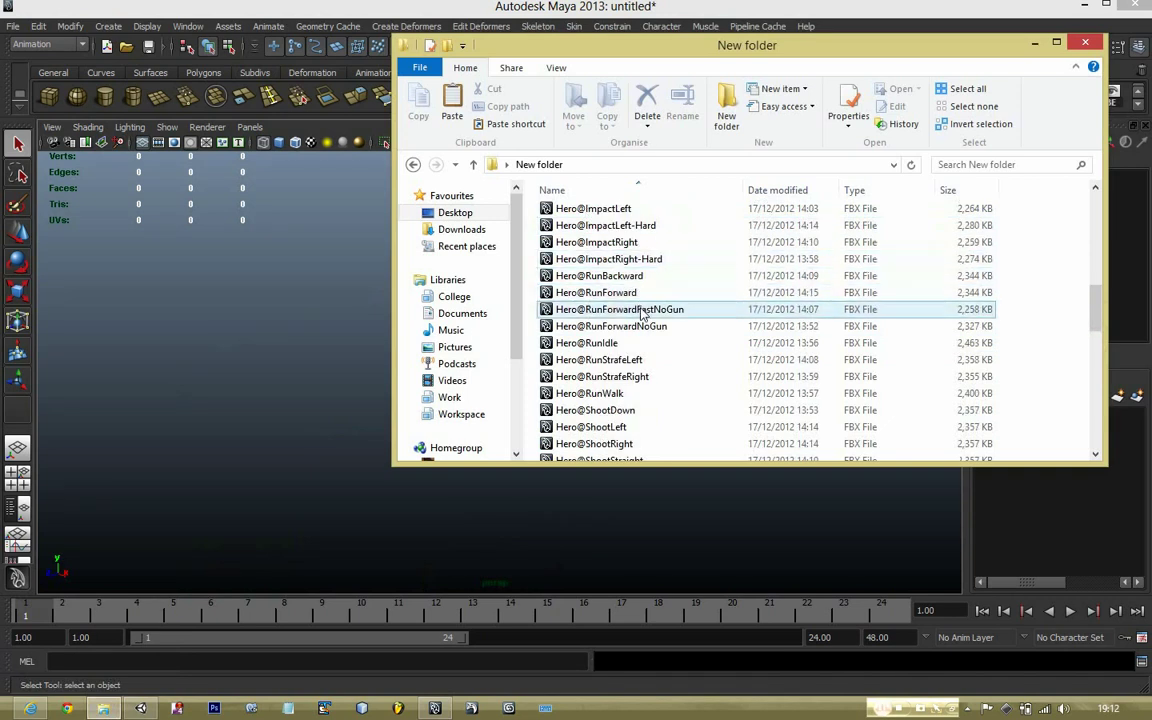
scroll(630, 295, down, 4)
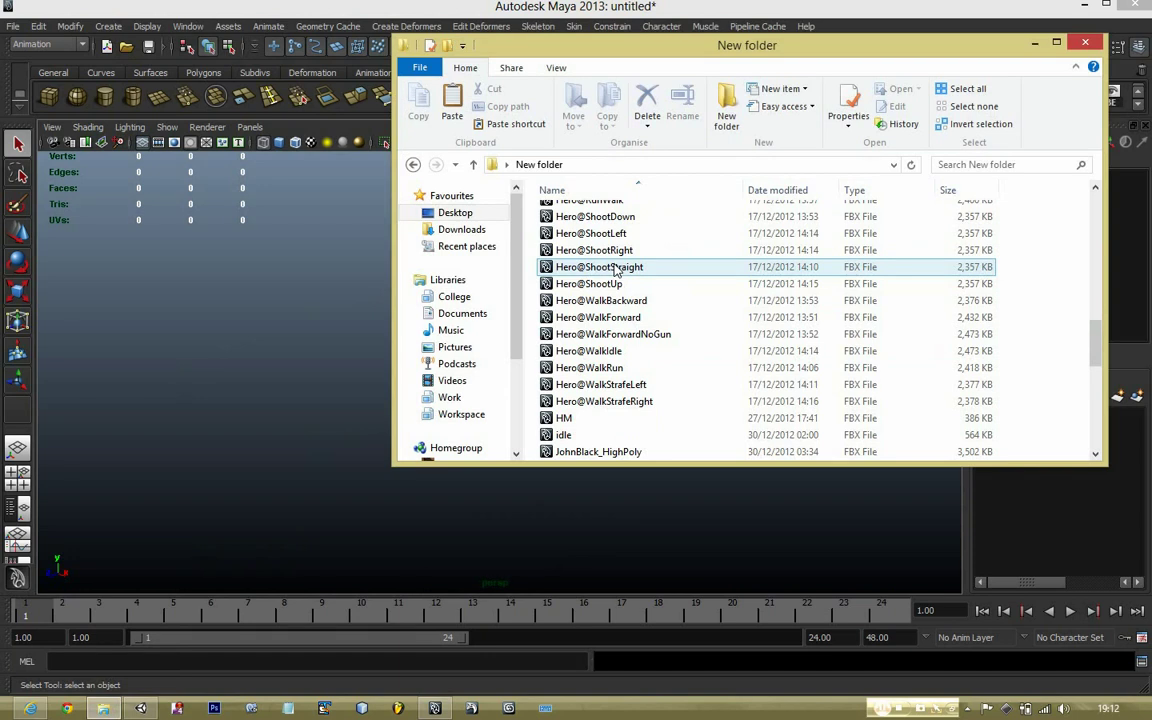
scroll(615, 268, down, 1)
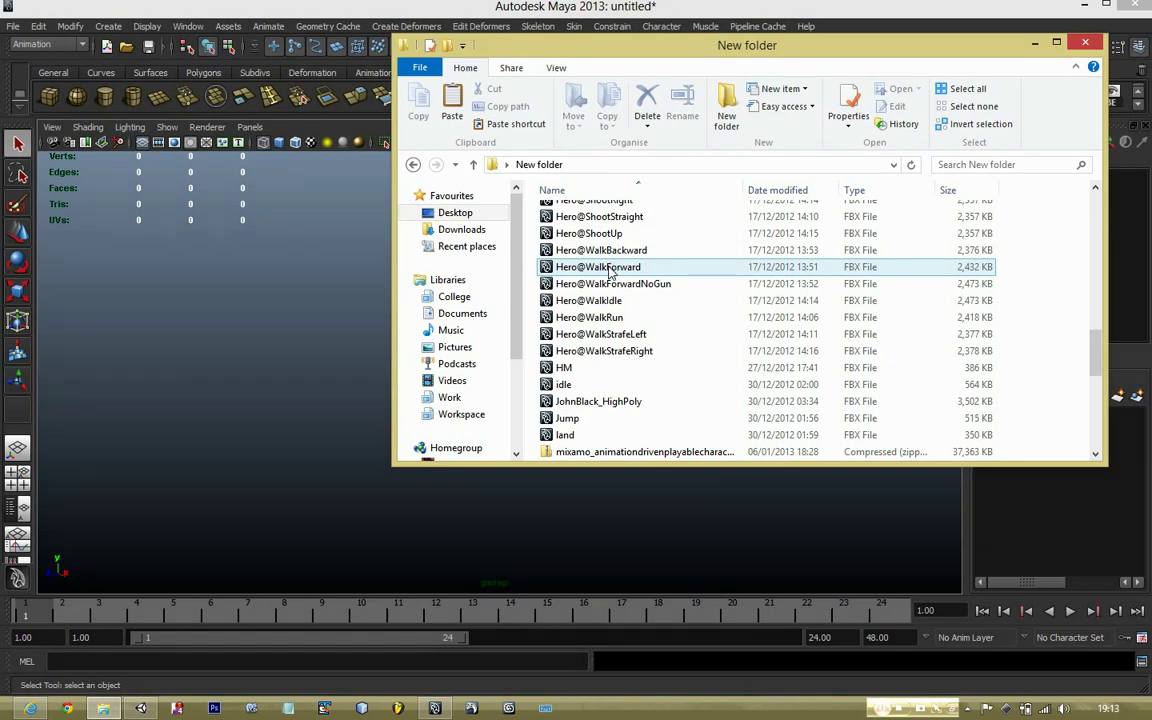
scroll(610, 272, up, 2)
scroll(608, 268, up, 3)
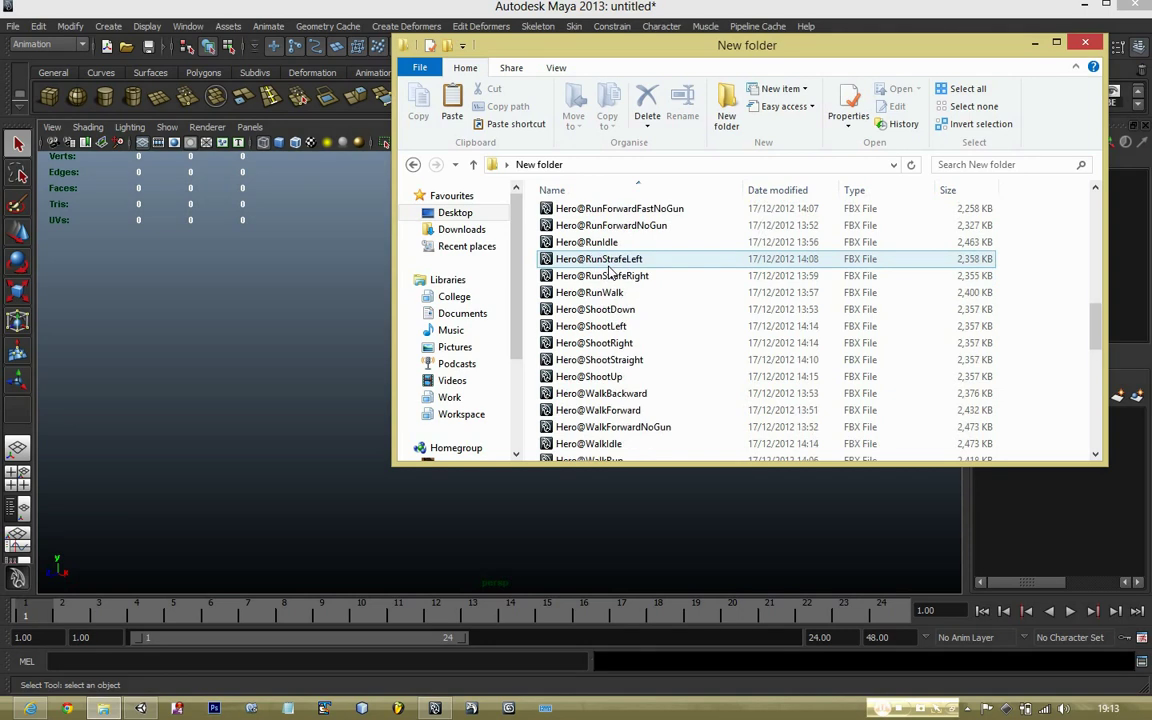
drag(595, 292, 255, 378)
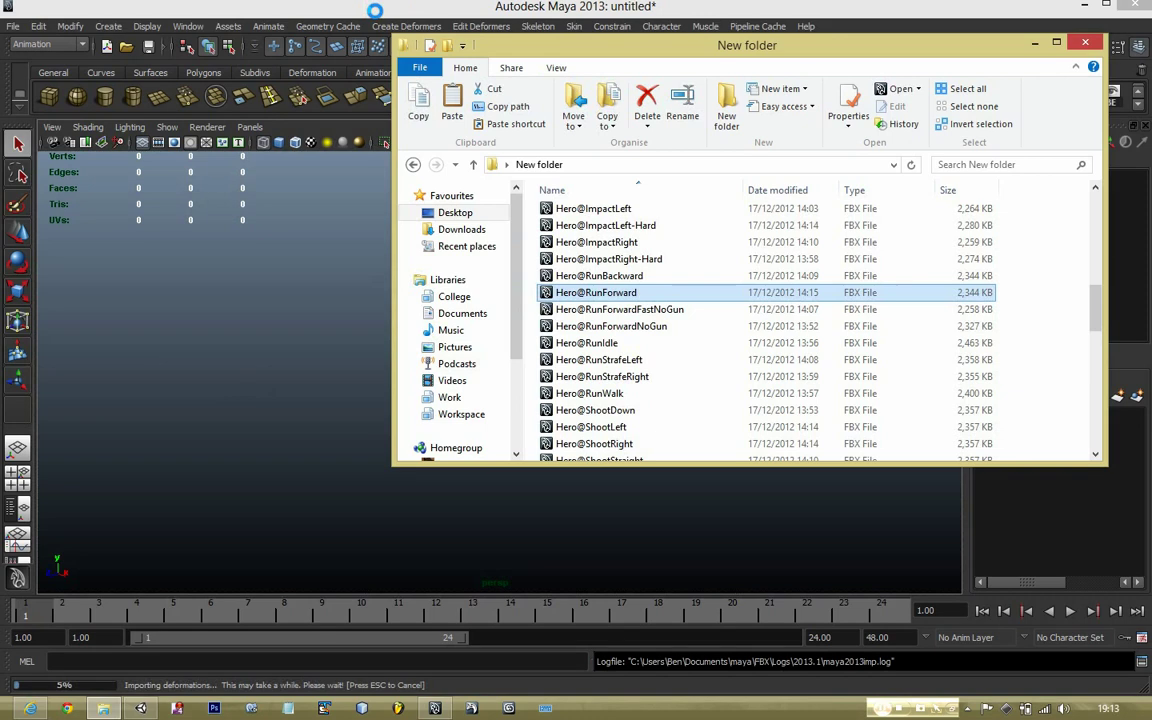
click(378, 12)
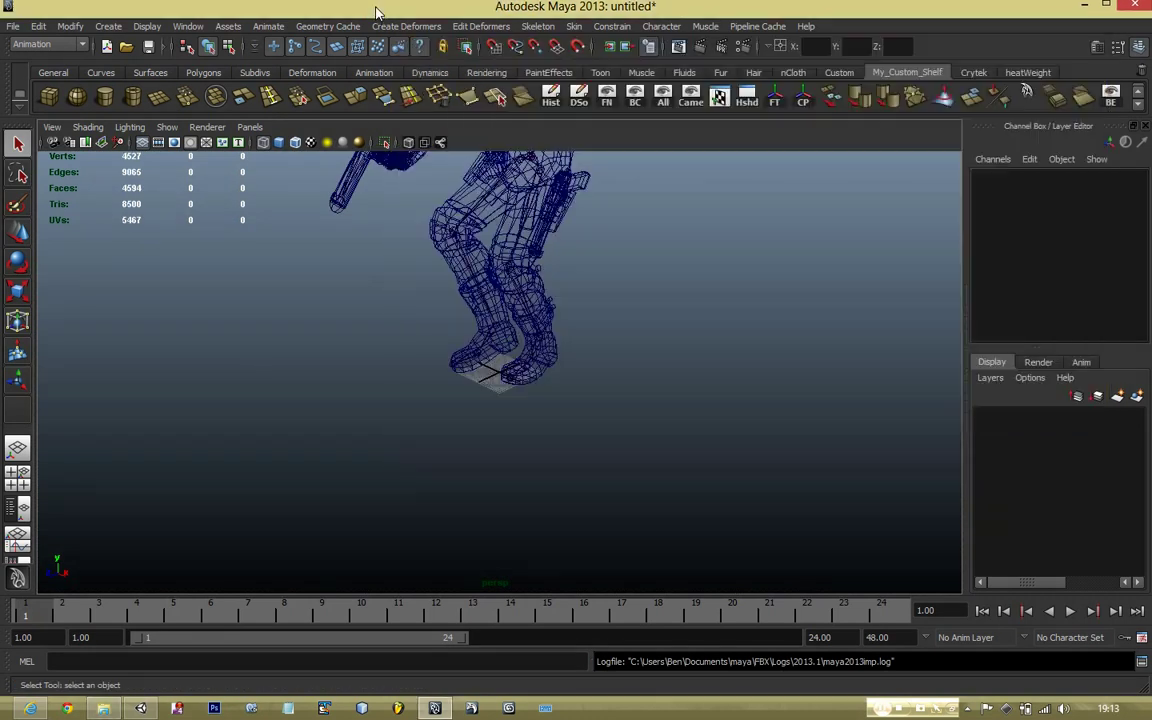
Display the imported character smooth shaded, with its skeleton visible through the mesh using X-ray joints
alt+middle_drag(607, 316, 573, 428)
scroll(589, 429, down, 4)
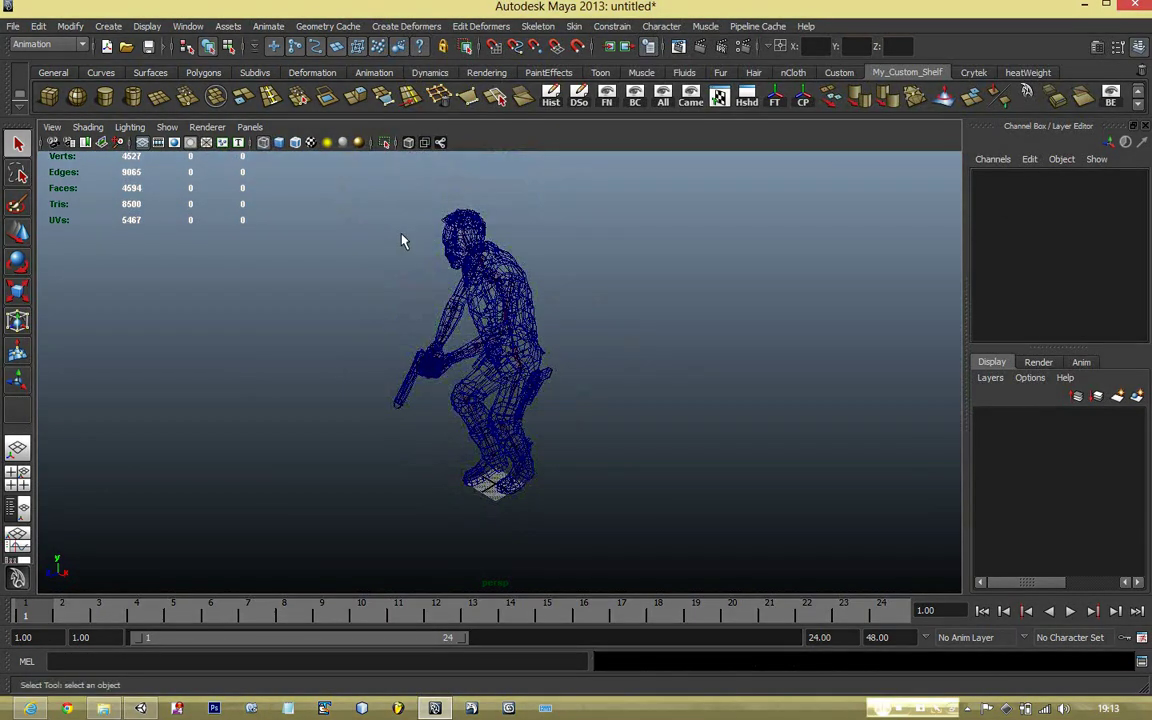
key(5)
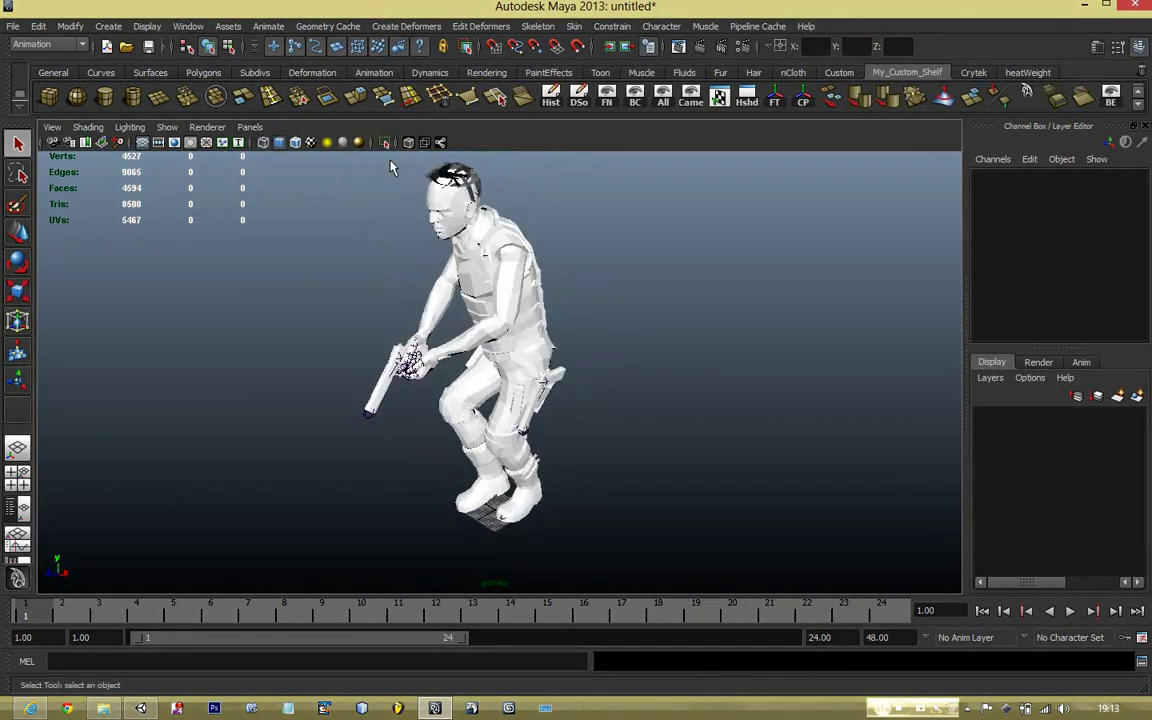
click(440, 143)
alt+drag(416, 300, 476, 316)
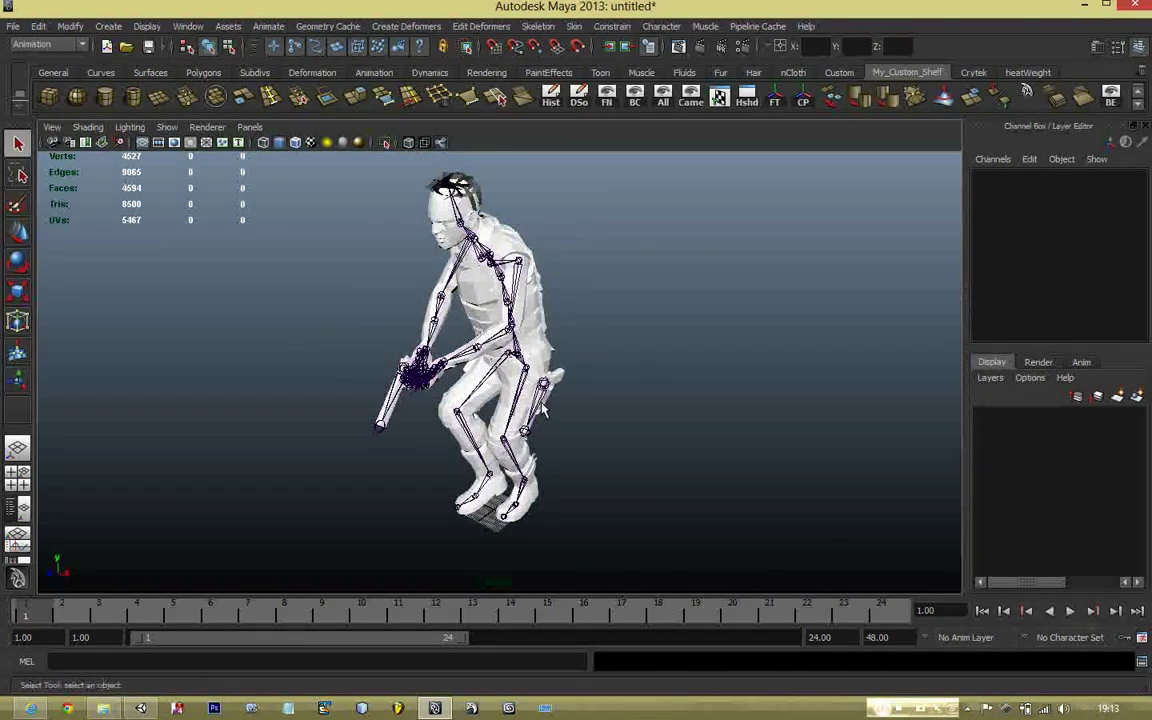
Play the run animation and shorten the playback range so it ends at frame 16
click(1068, 611)
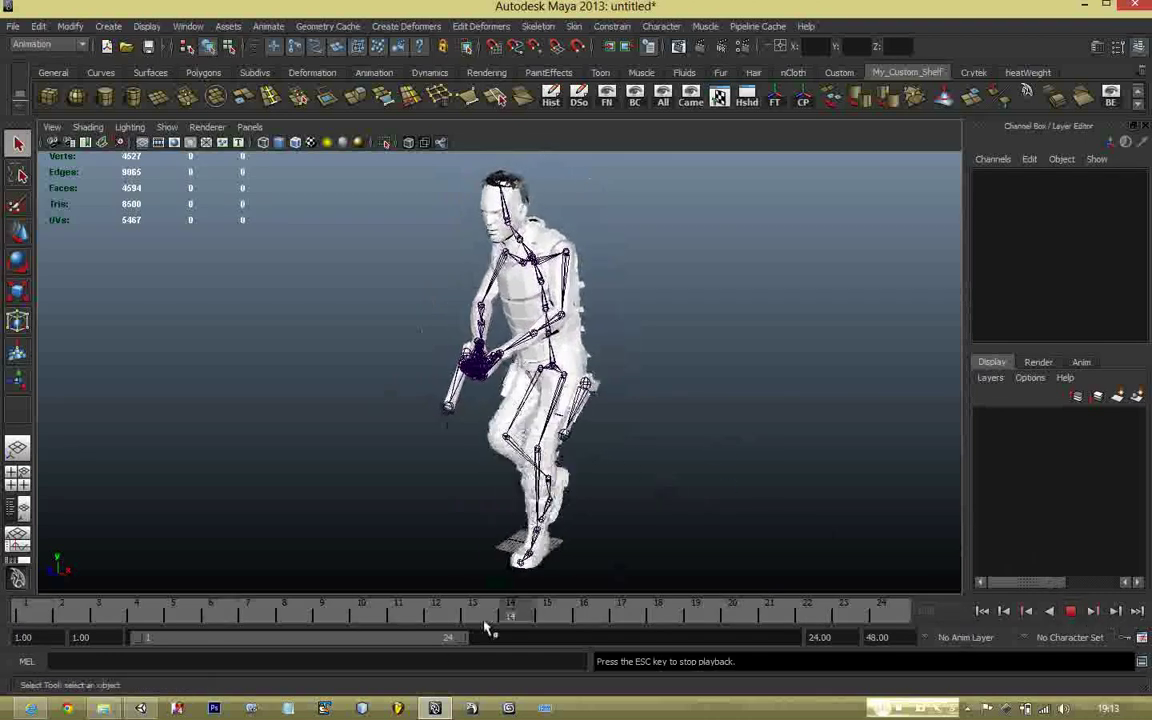
drag(463, 638, 347, 638)
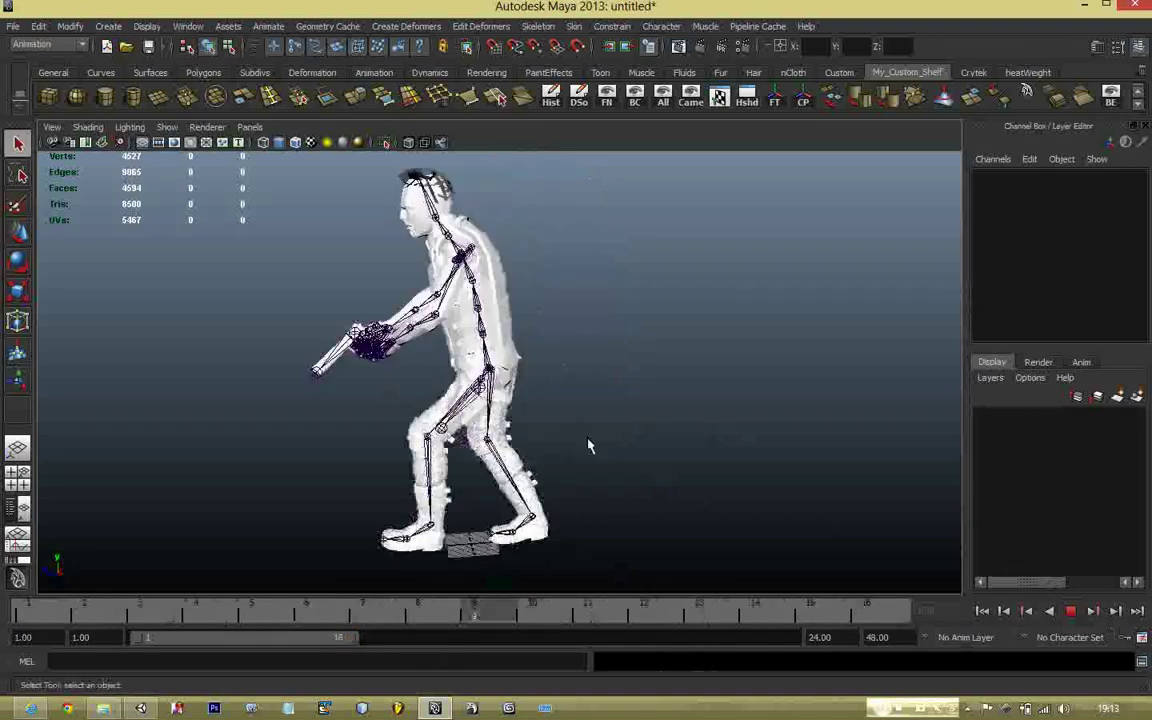
alt+drag(586, 463, 568, 483)
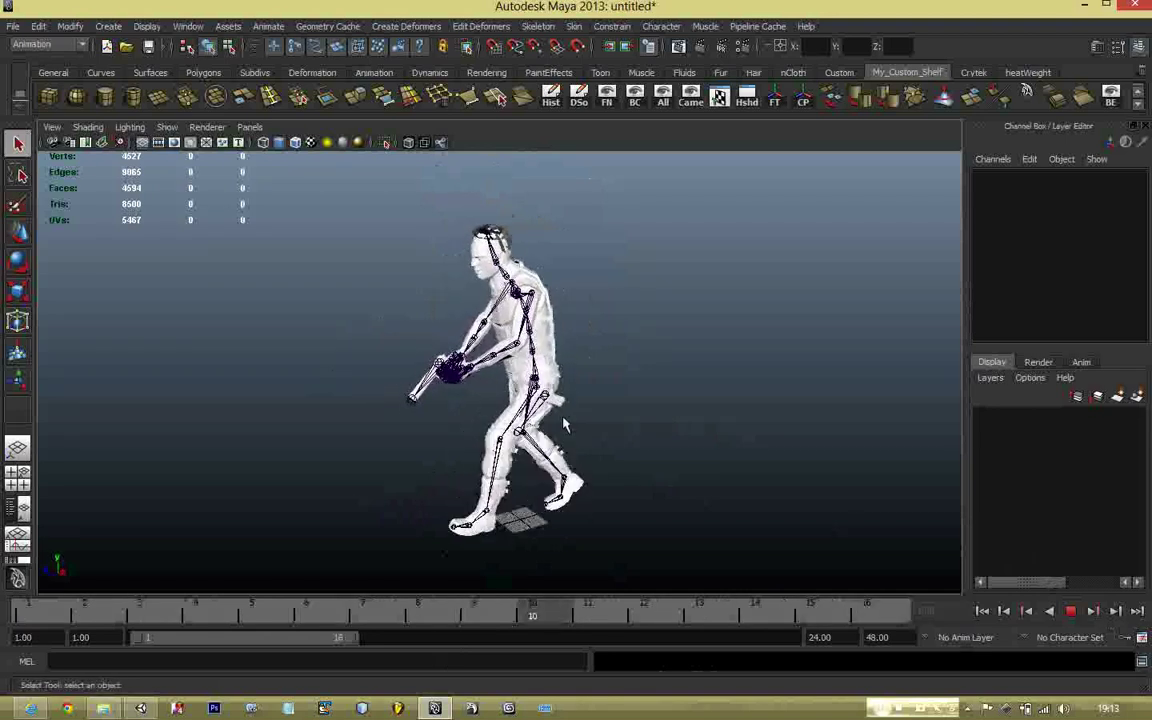
click(1070, 610)
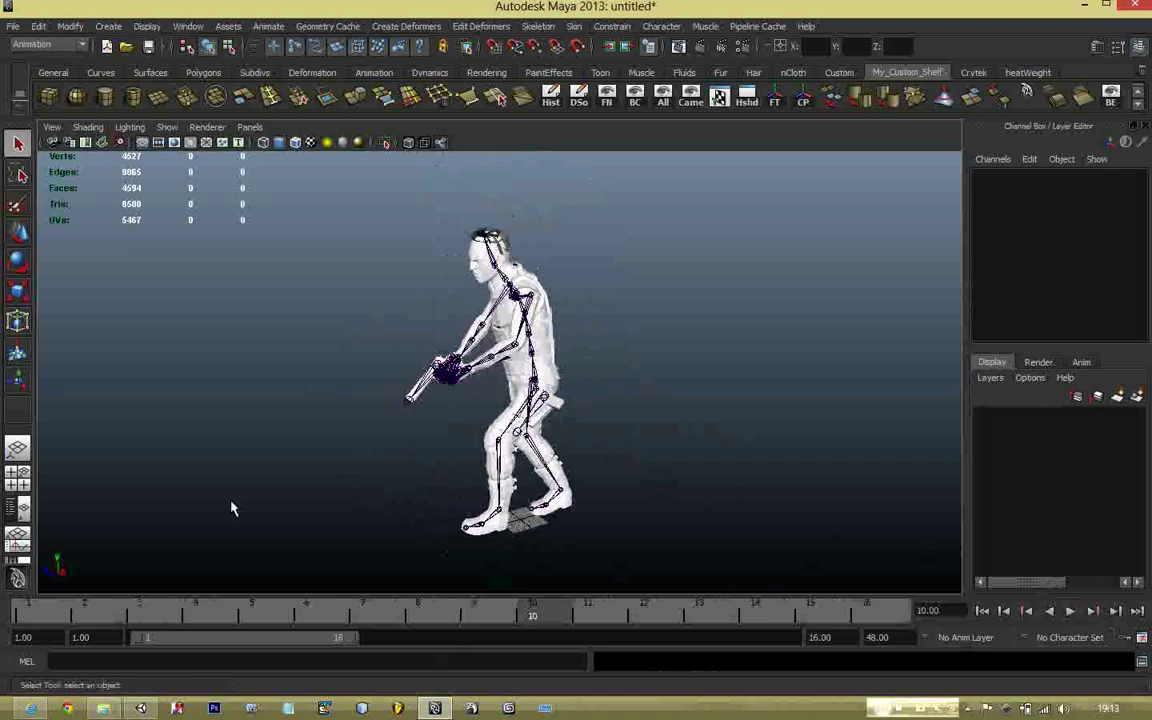
alt+middle_drag(660, 415, 600, 400)
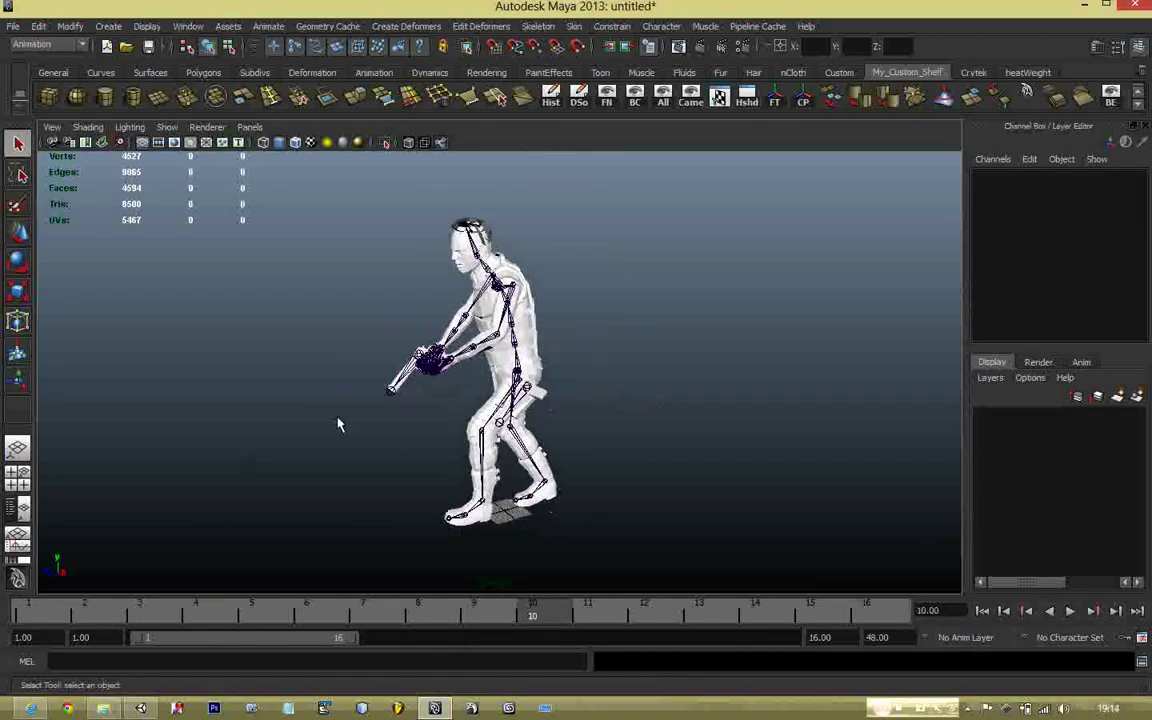
Switch to the combined perspective and Graph Editor layout and select the character's Hips joint to show its curves
click(16, 540)
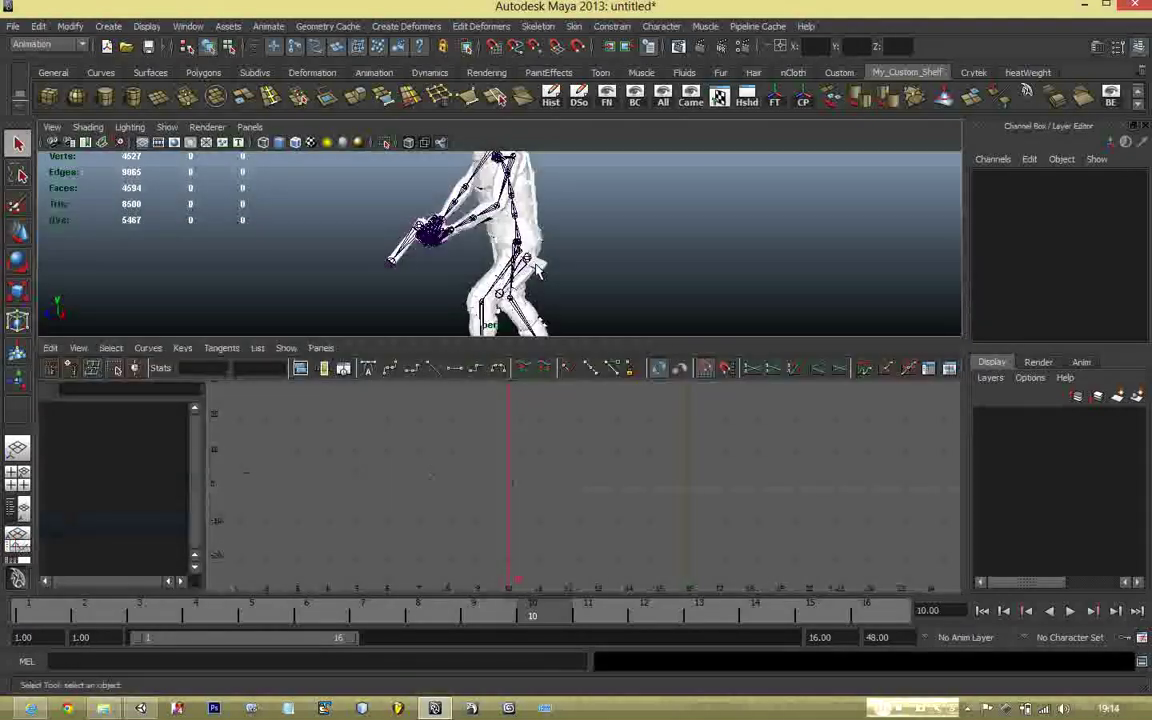
scroll(535, 265, down, 5)
alt+middle_drag(550, 264, 538, 262)
scroll(538, 270, up, 3)
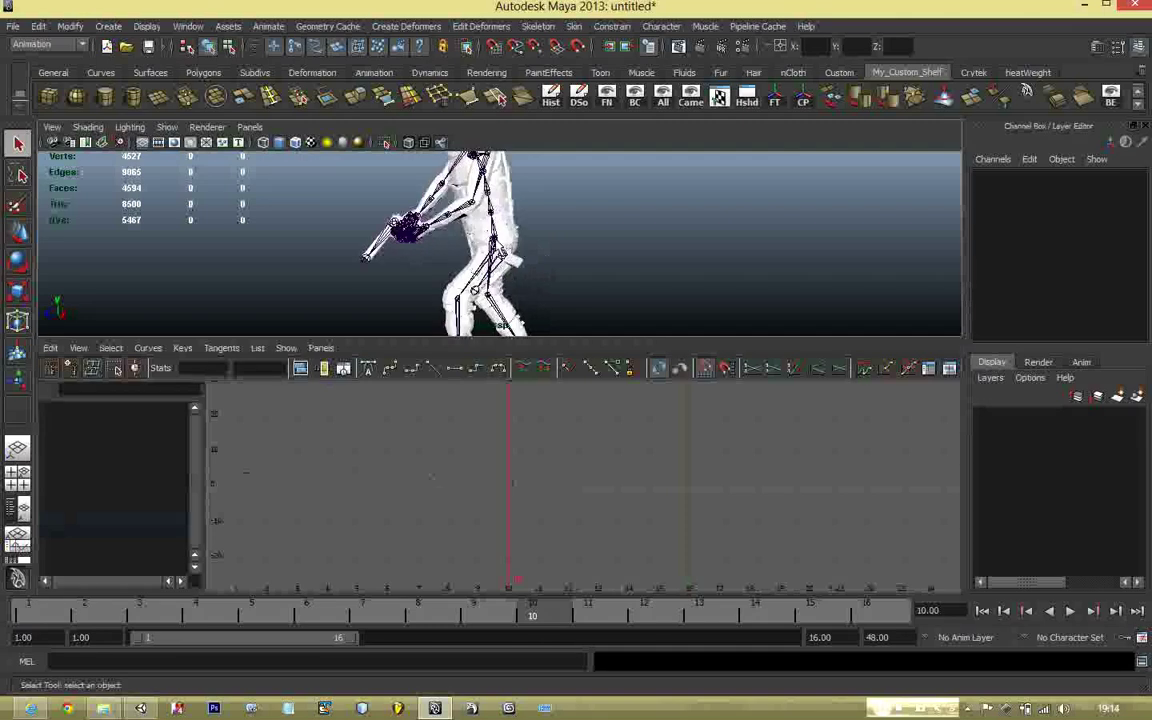
click(495, 240)
alt+drag(495, 243, 535, 270)
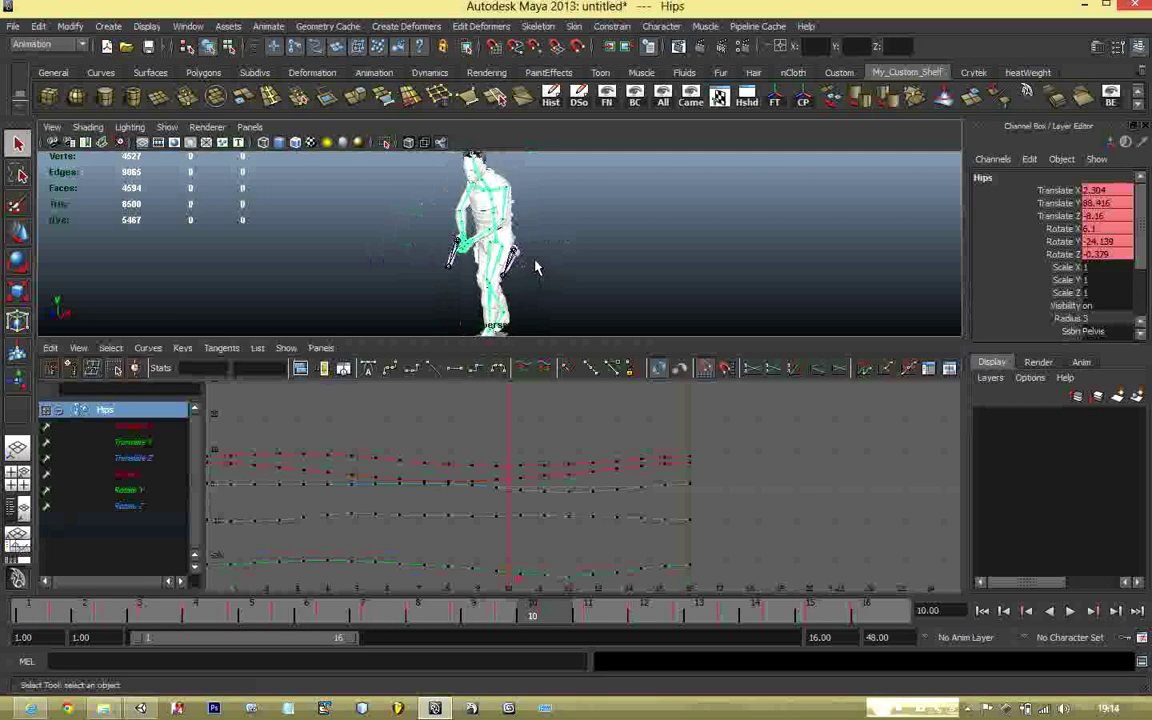
Frame all the Hips animation curves in the Graph Editor and examine the hip joint from several angles
scroll(534, 261, down, 4)
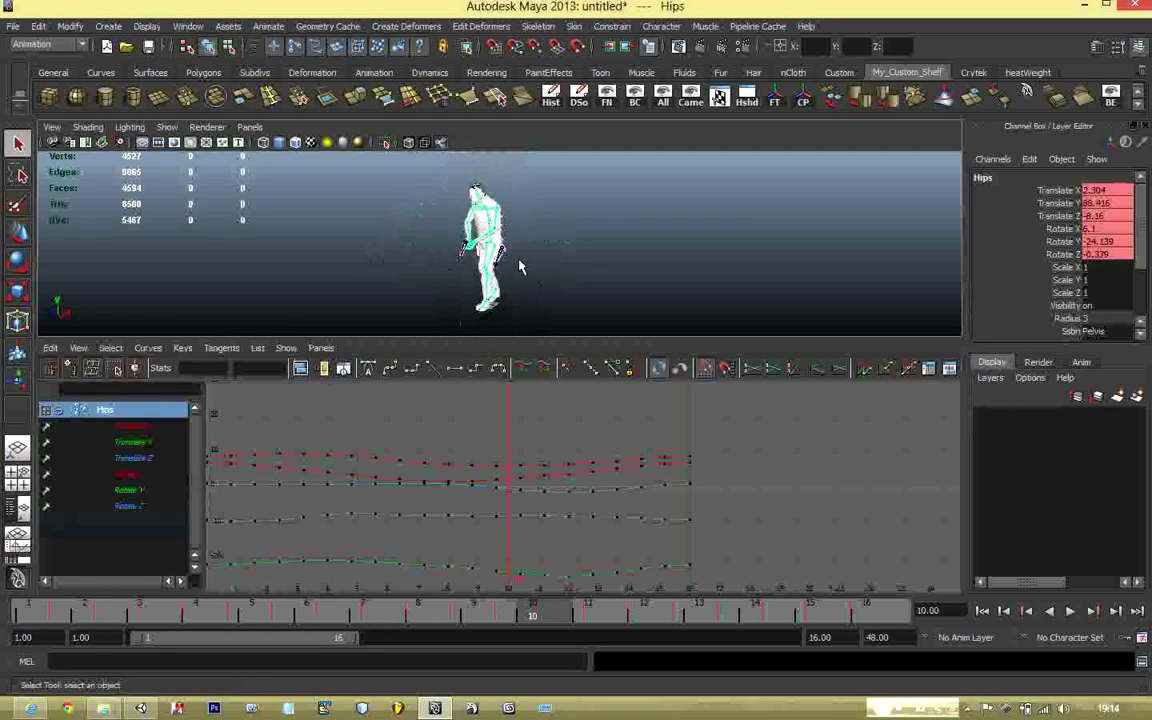
alt+middle_drag(599, 259, 573, 255)
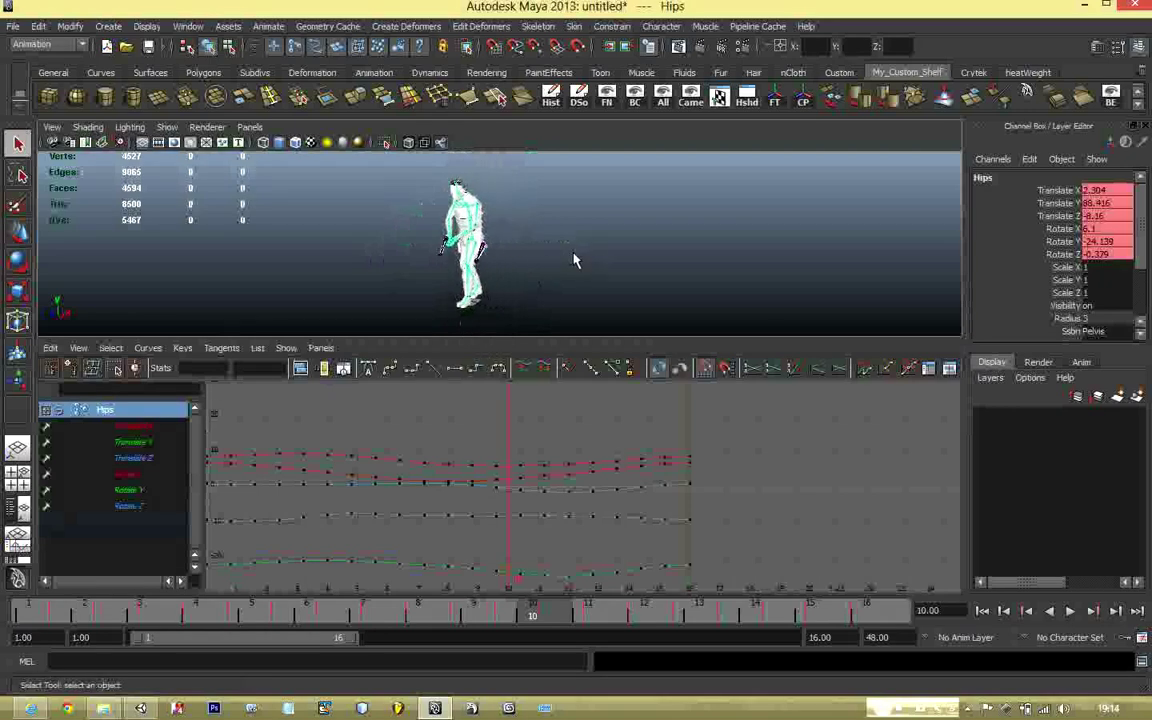
scroll(576, 255, up, 5)
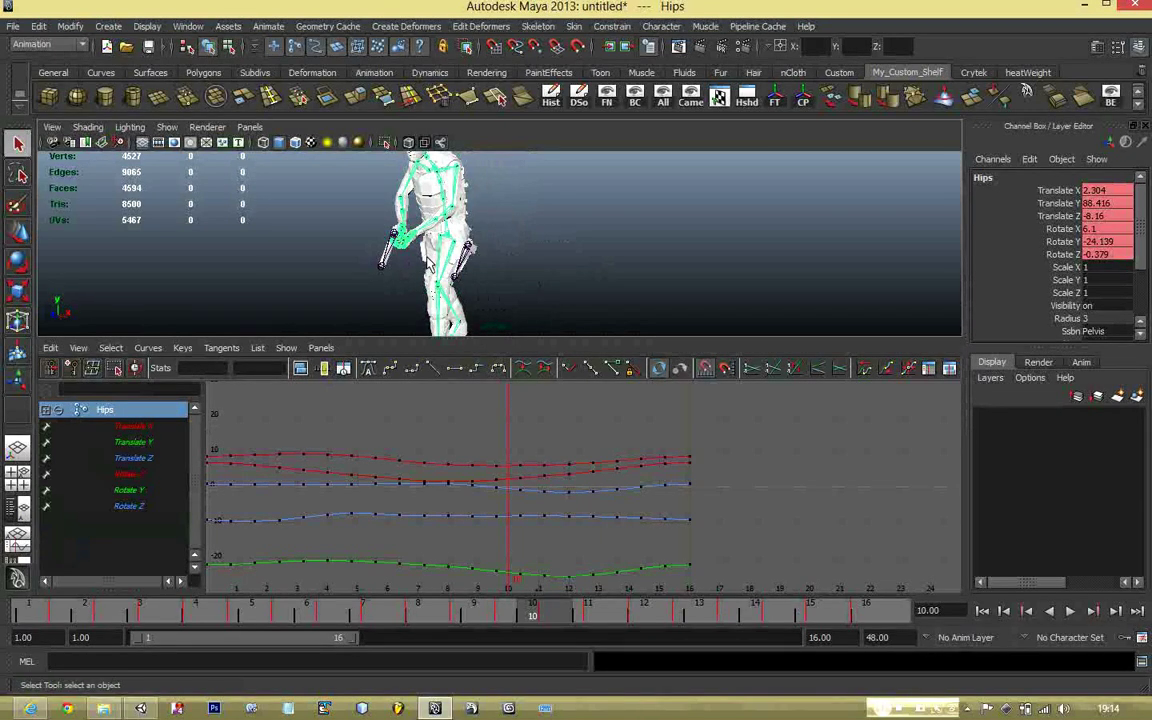
alt+middle_drag(423, 256, 559, 277)
click(302, 366)
alt+drag(560, 285, 556, 238)
scroll(544, 247, up, 3)
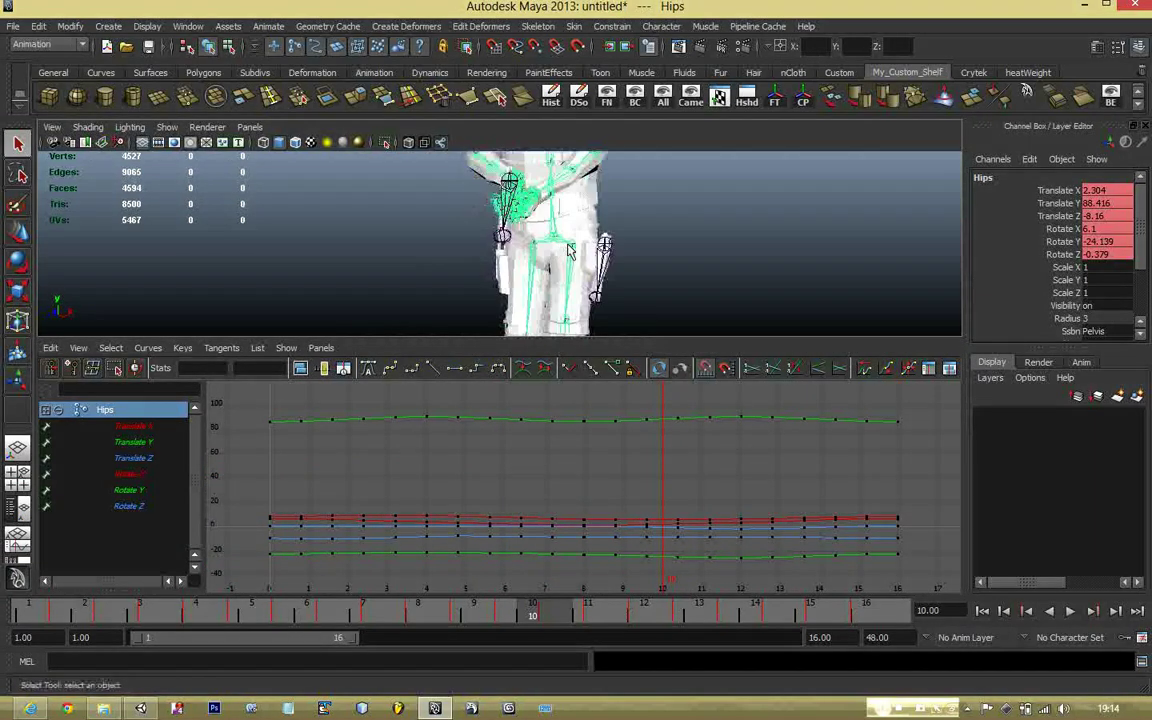
alt+middle_drag(572, 241, 553, 253)
scroll(553, 258, up, 2)
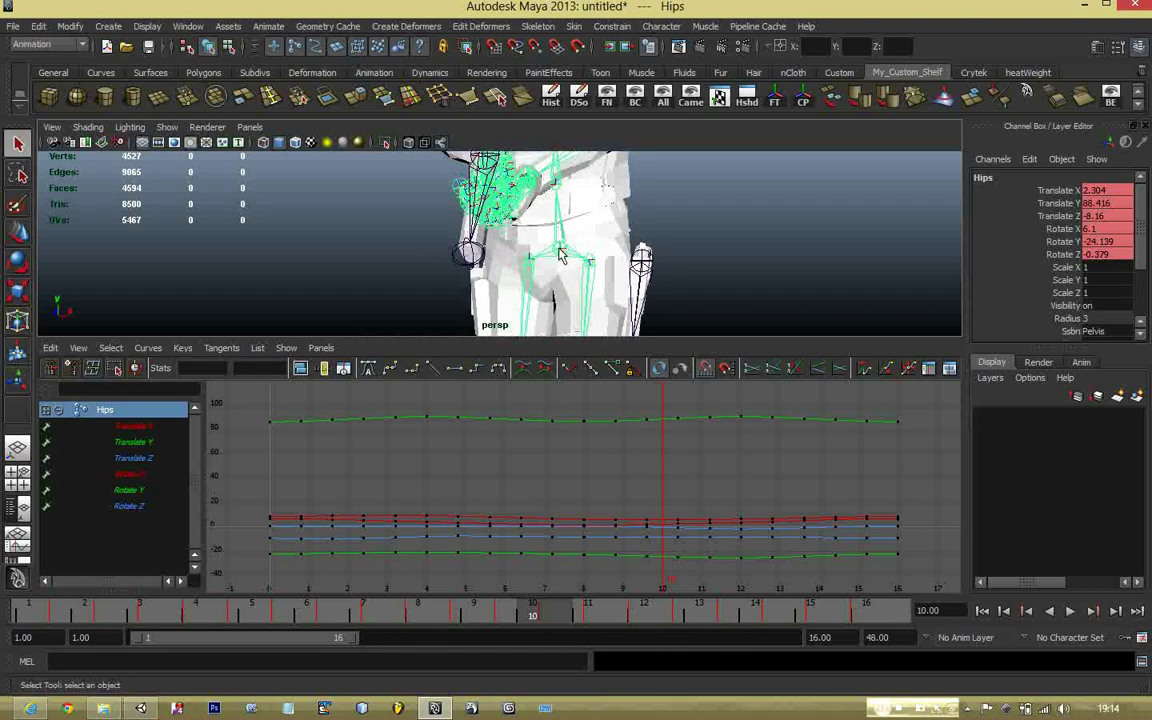
scroll(525, 282, down, 5)
alt+drag(549, 279, 430, 292)
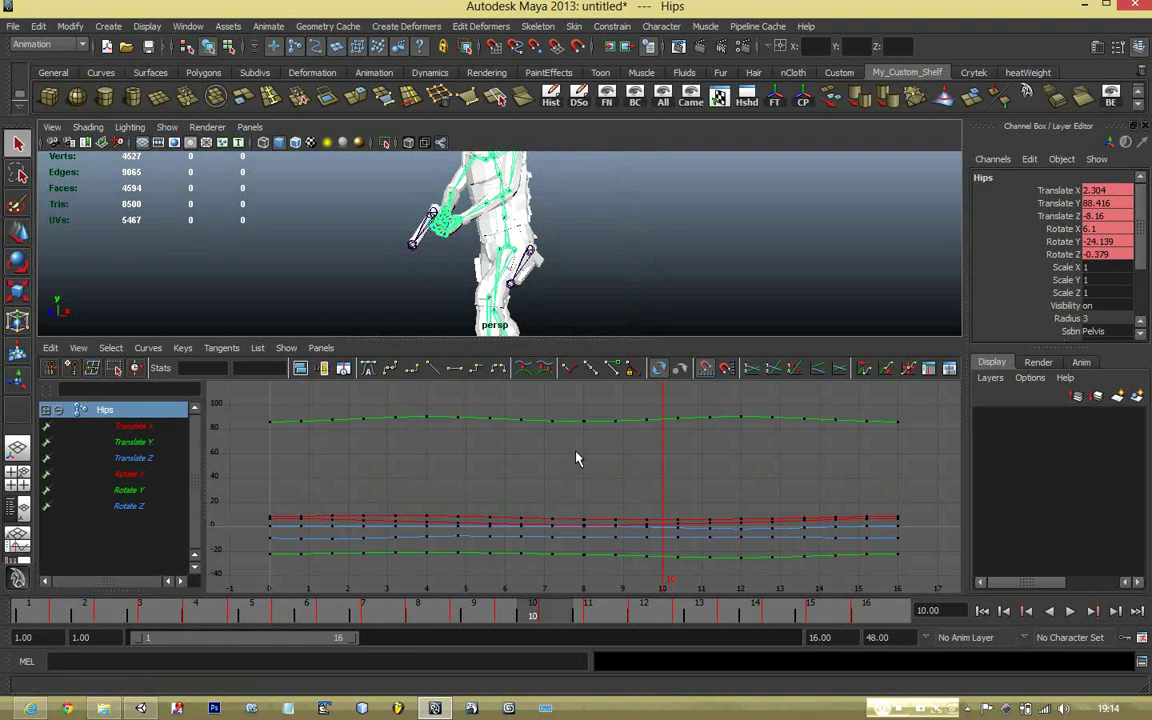
scroll(550, 278, down, 5)
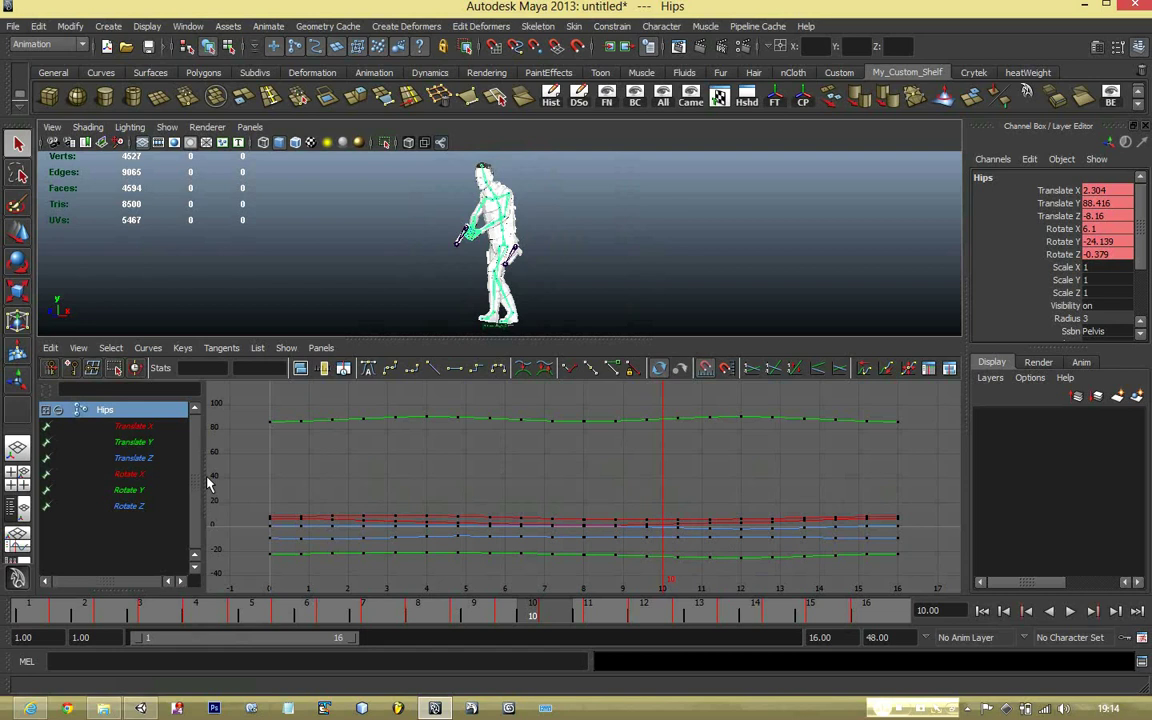
Isolate the Hips joint's Translate Z curve in the Graph Editor, with its full key range in view
click(133, 458)
scroll(521, 497, down, 4)
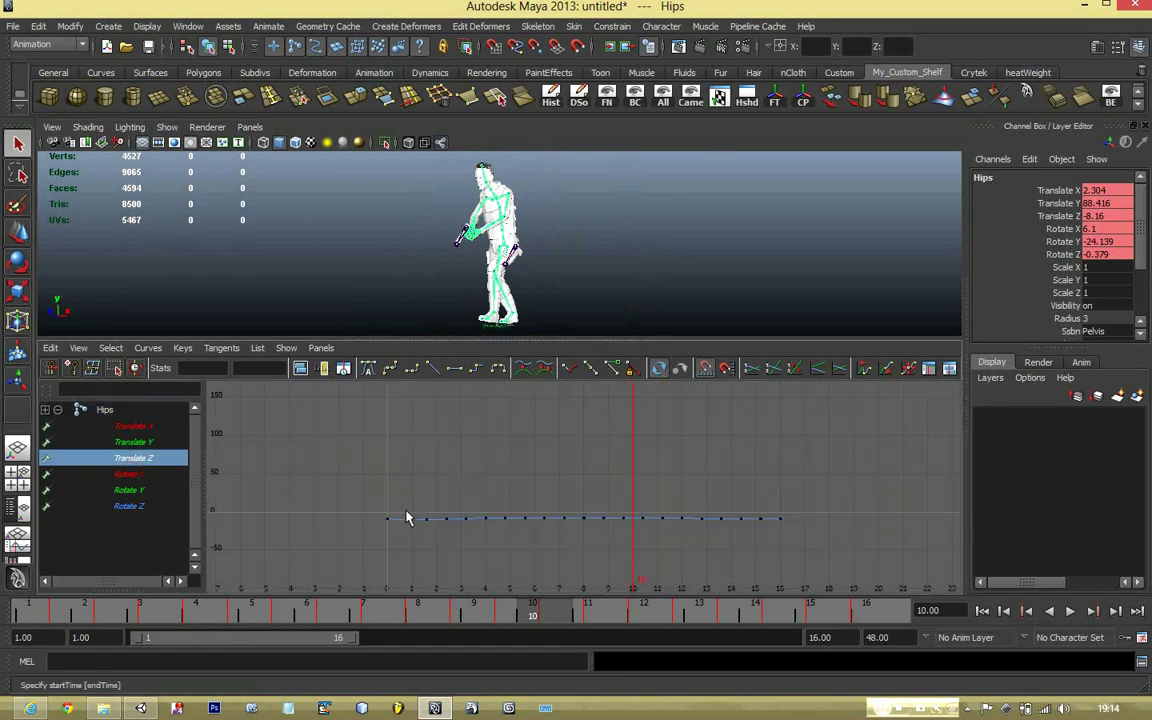
scroll(519, 497, up, 3)
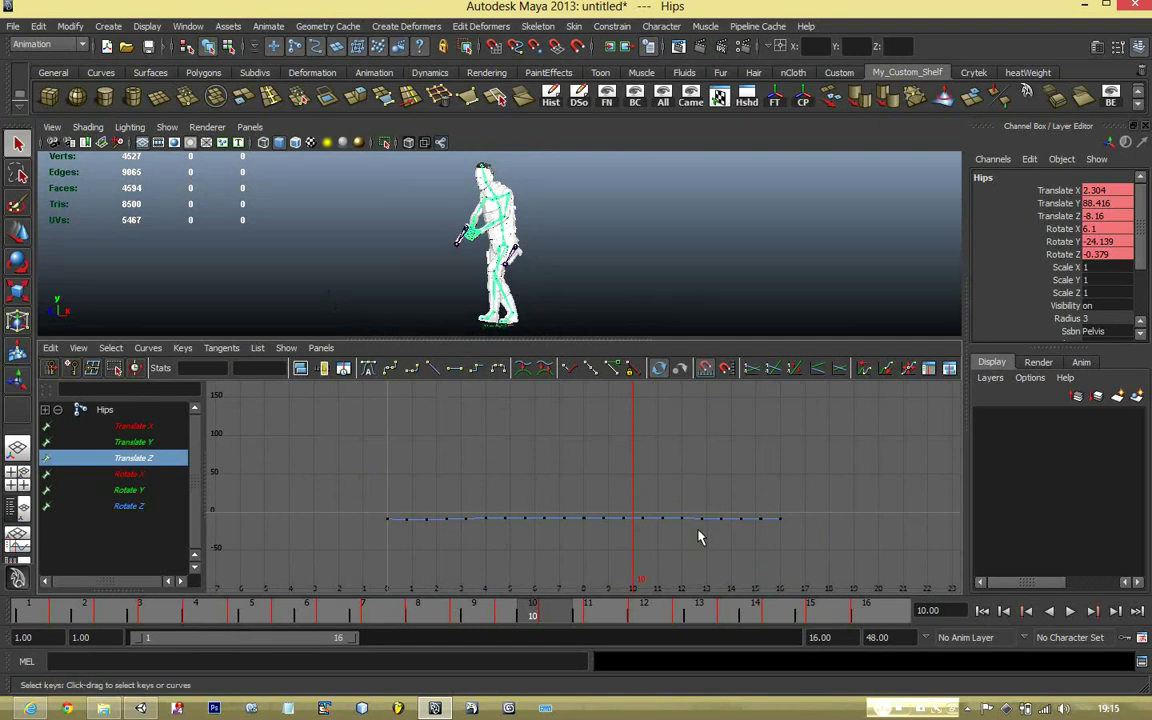
Delete all the Hips Translate Z keys between the first and last keys of the curve
alt+middle_drag(698, 537, 655, 517)
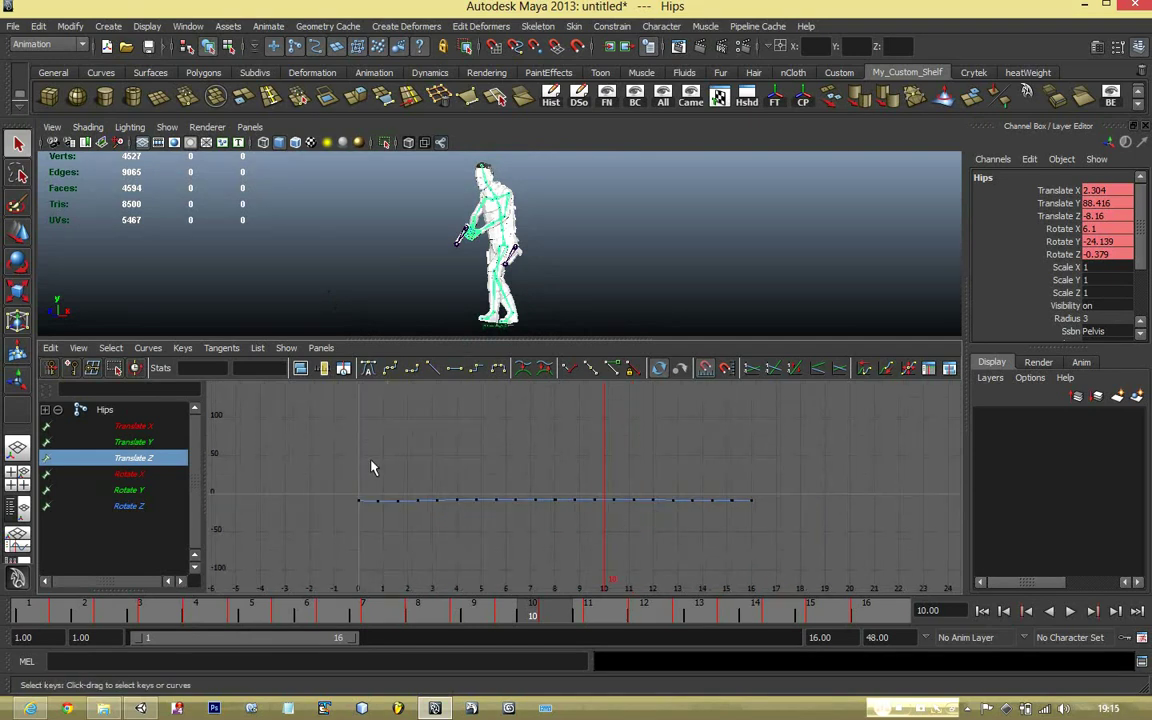
drag(370, 473, 742, 541)
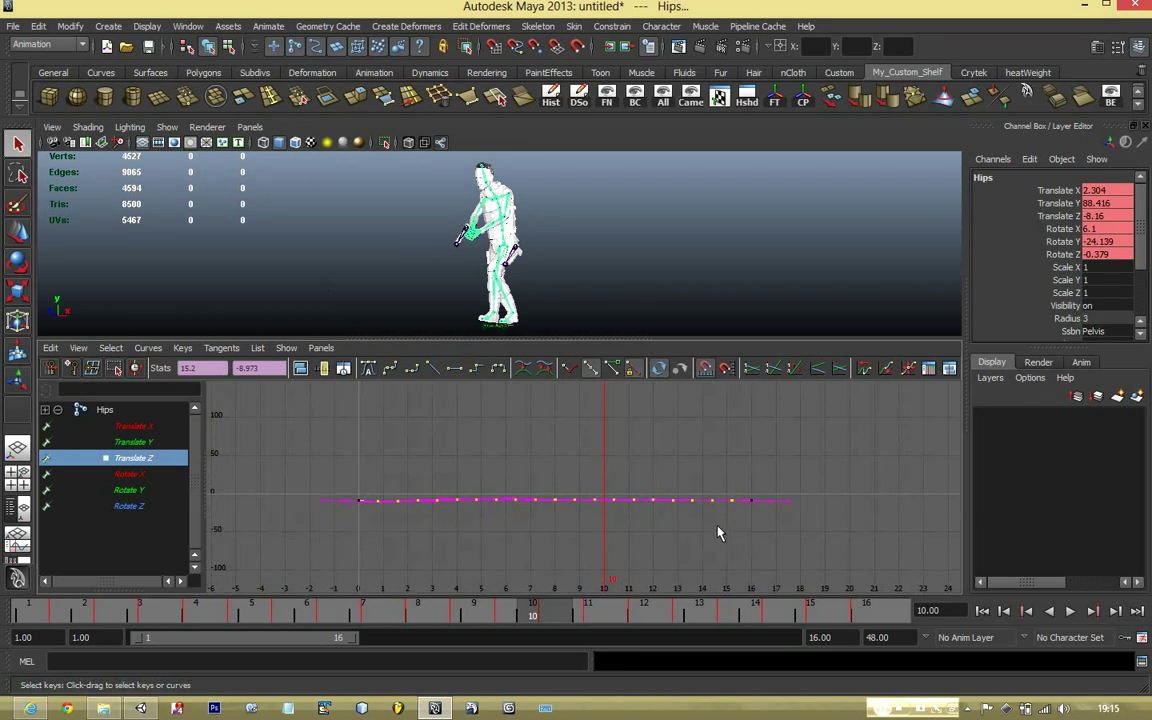
key(Delete)
drag(325, 472, 727, 512)
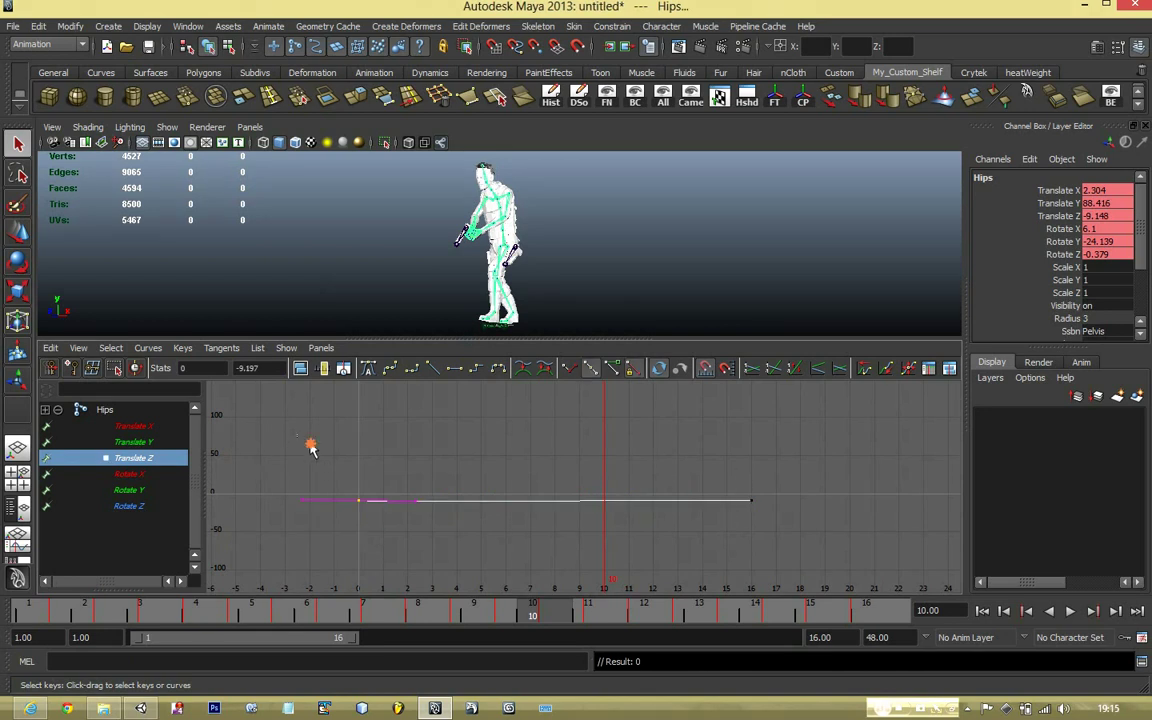
Set the value of the Hips joint's last Translate Z key, at frame 16, to 159
drag(745, 468, 820, 529)
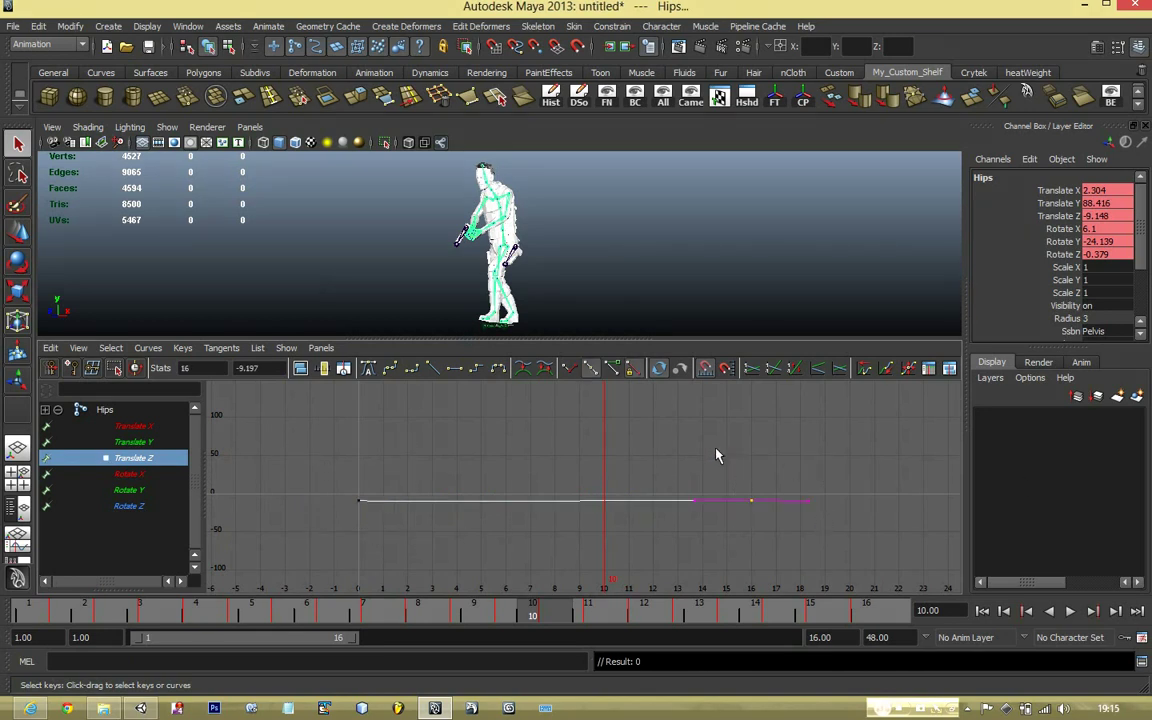
alt+middle_drag(769, 455, 708, 460)
scroll(687, 459, up, 2)
scroll(731, 446, down, 4)
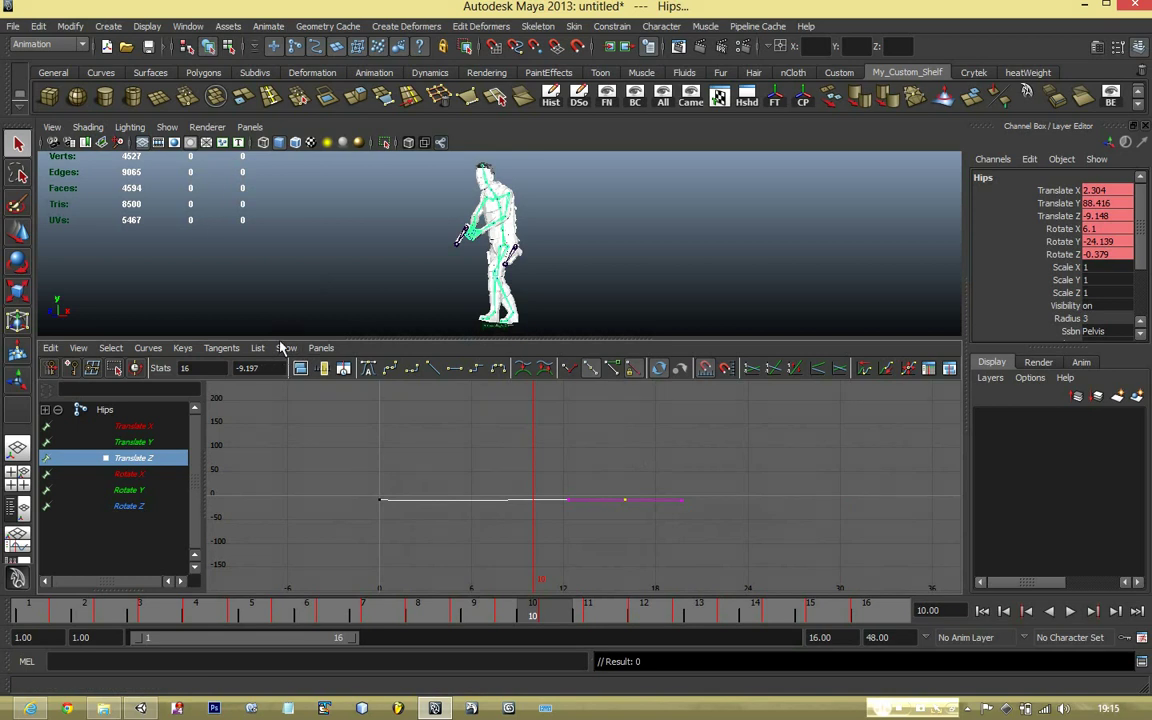
click(586, 462)
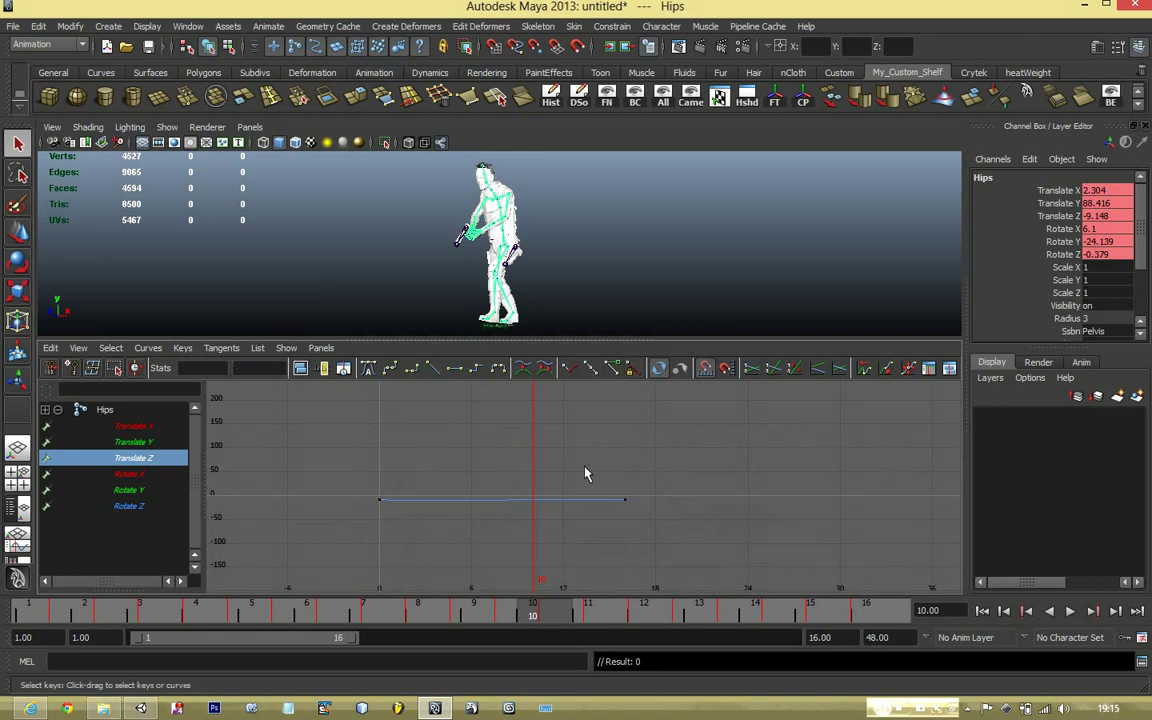
drag(664, 506, 725, 557)
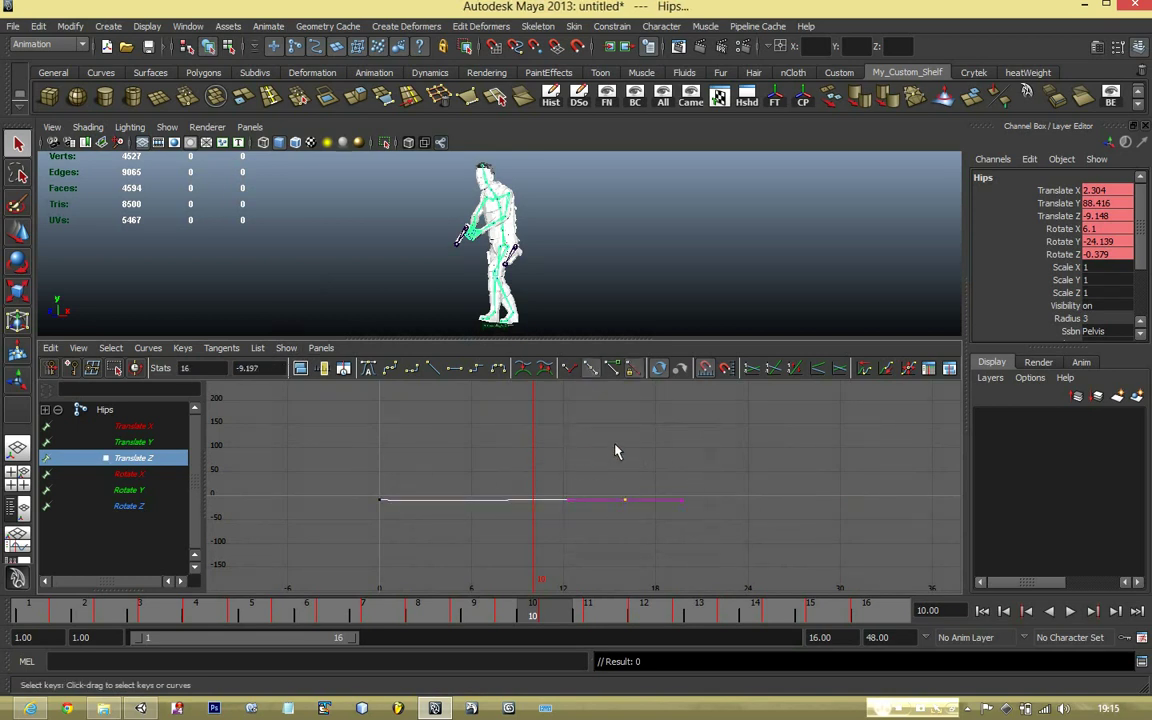
drag(615, 447, 731, 564)
drag(267, 368, 240, 367)
drag(598, 456, 697, 558)
key(w)
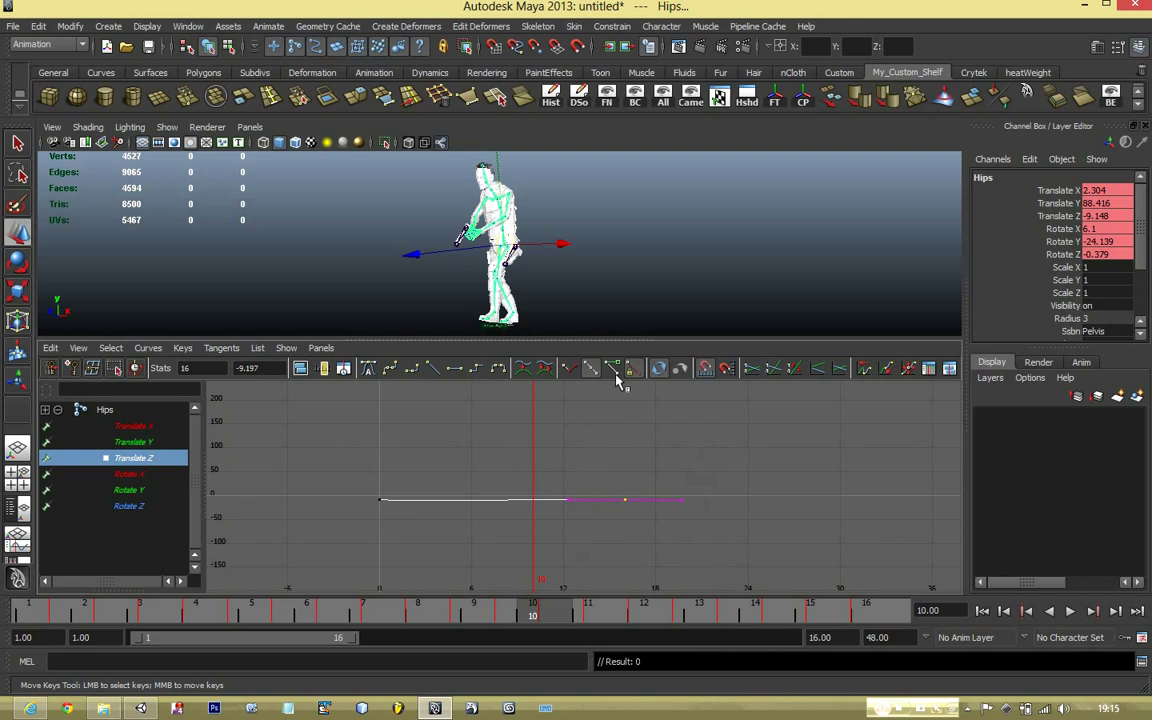
click(268, 367)
alt+drag(479, 249, 437, 243)
alt+middle_drag(478, 288, 582, 230)
scroll(582, 230, up, 6)
alt+drag(540, 234, 508, 224)
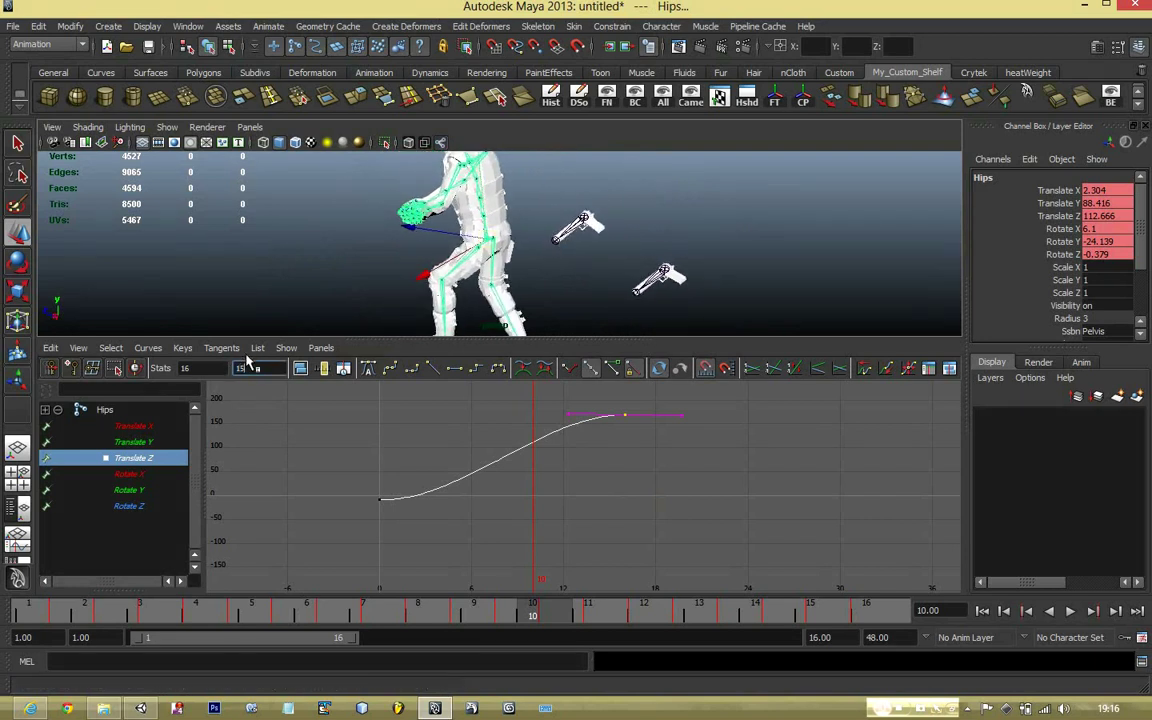
key(Return)
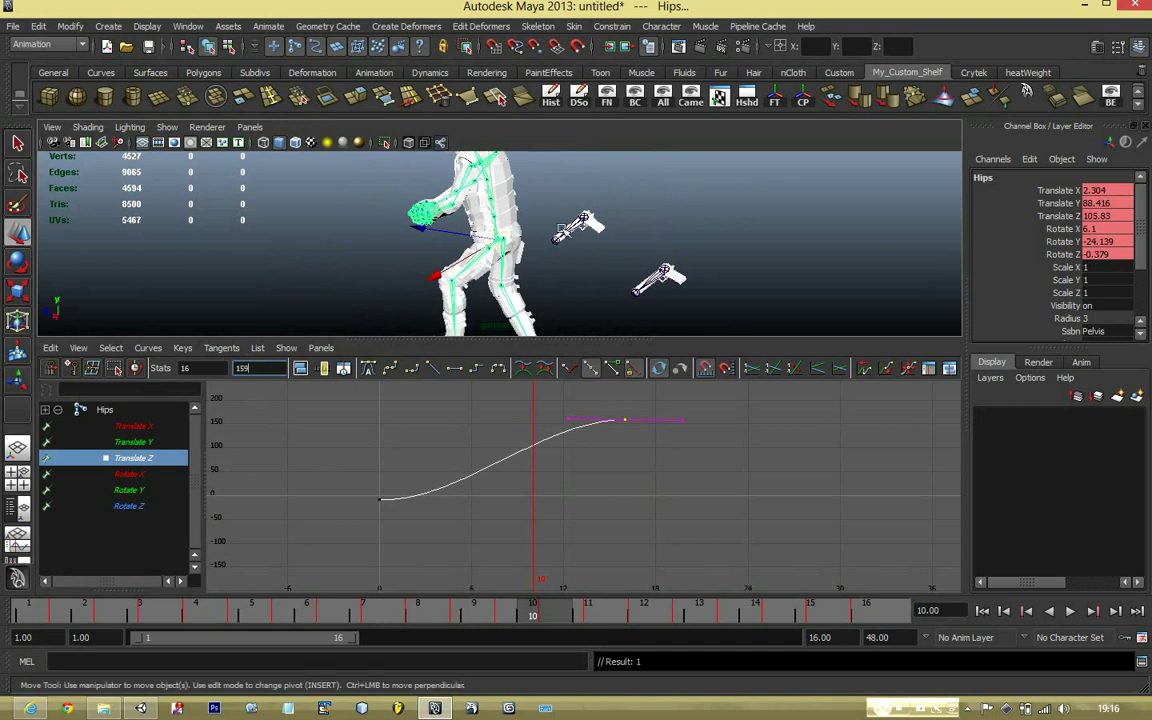
Examine the moved character and the two separate guns from several angles
alt+drag(618, 226, 645, 252)
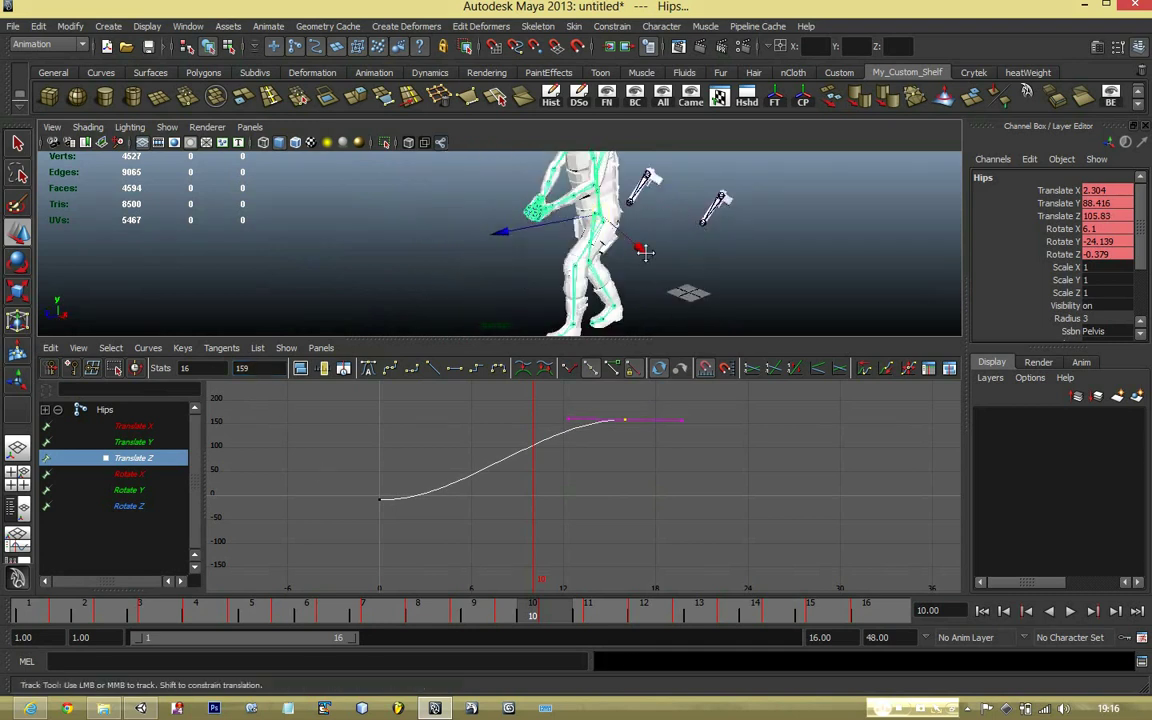
alt+middle_drag(645, 252, 617, 305)
scroll(614, 294, up, 3)
alt+drag(557, 266, 608, 232)
alt+right_drag(608, 232, 688, 277)
alt+drag(688, 277, 610, 253)
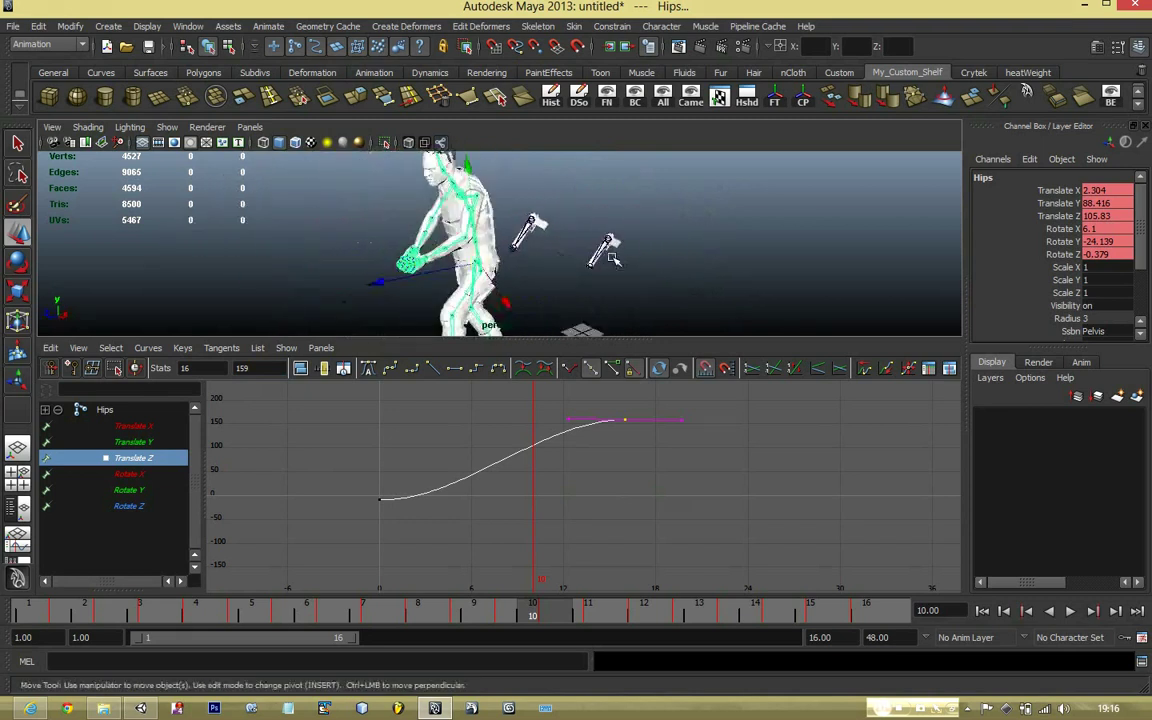
scroll(612, 253, up, 4)
alt+middle_drag(645, 251, 586, 237)
scroll(586, 236, down, 3)
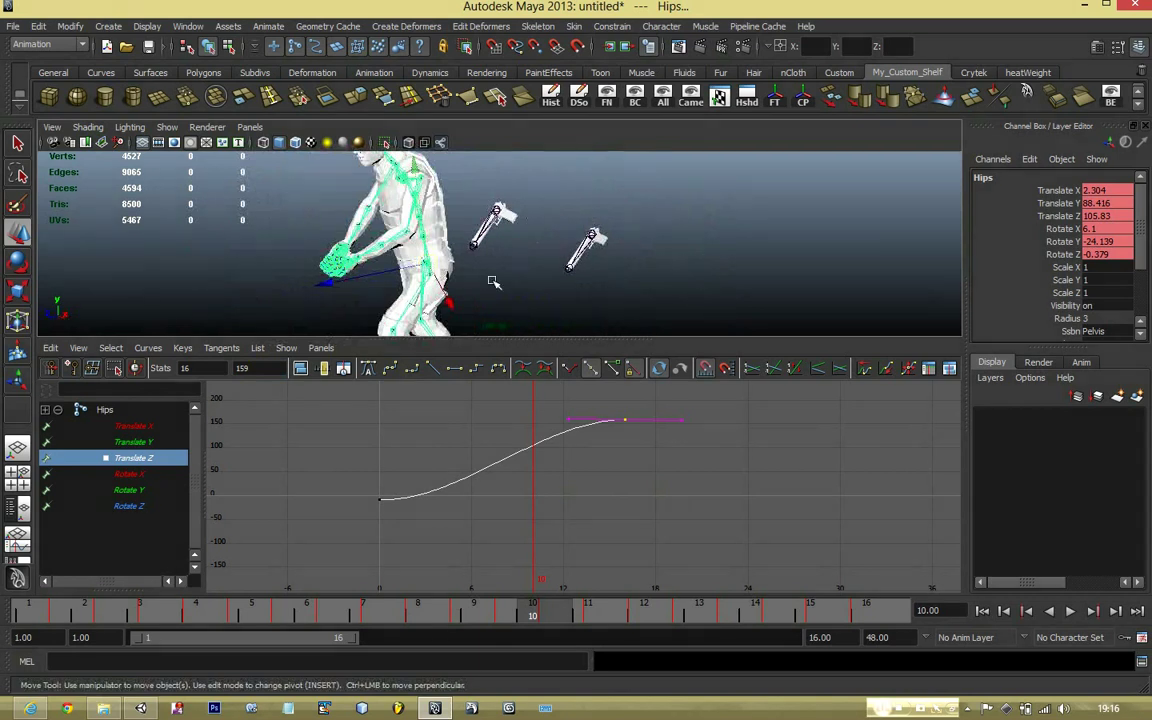
Select the LeftGun joint and delete all its Translate Z keys between the first and last ones
alt+drag(460, 255, 620, 291)
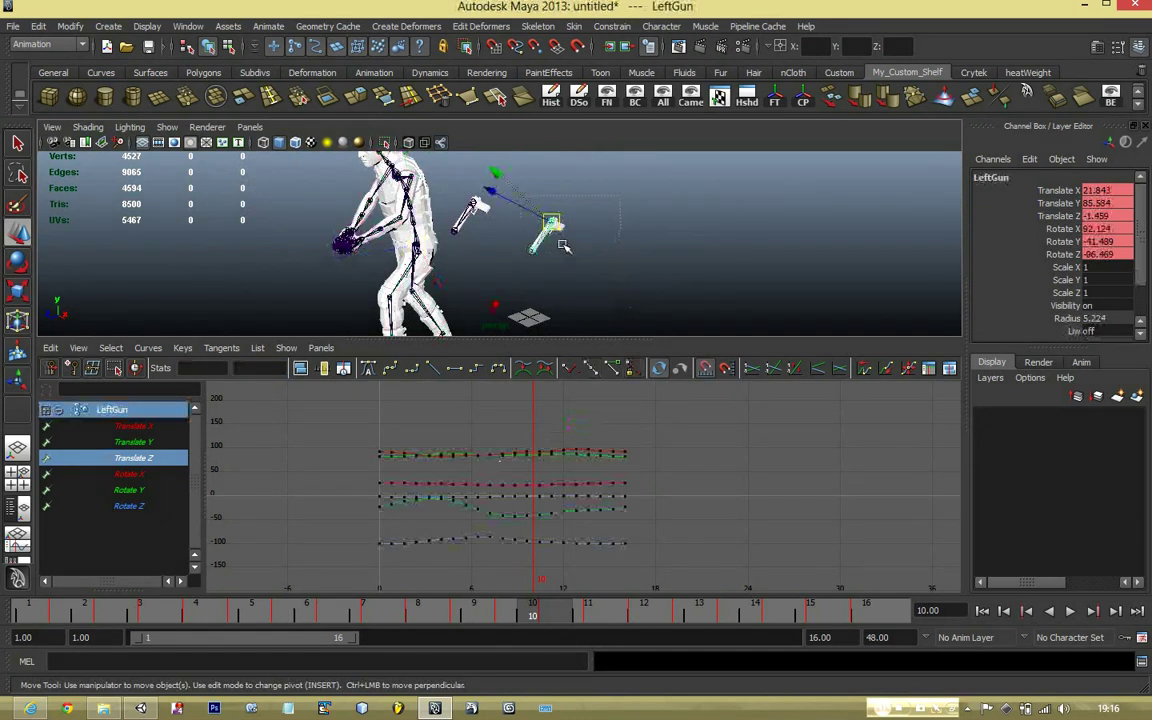
click(133, 460)
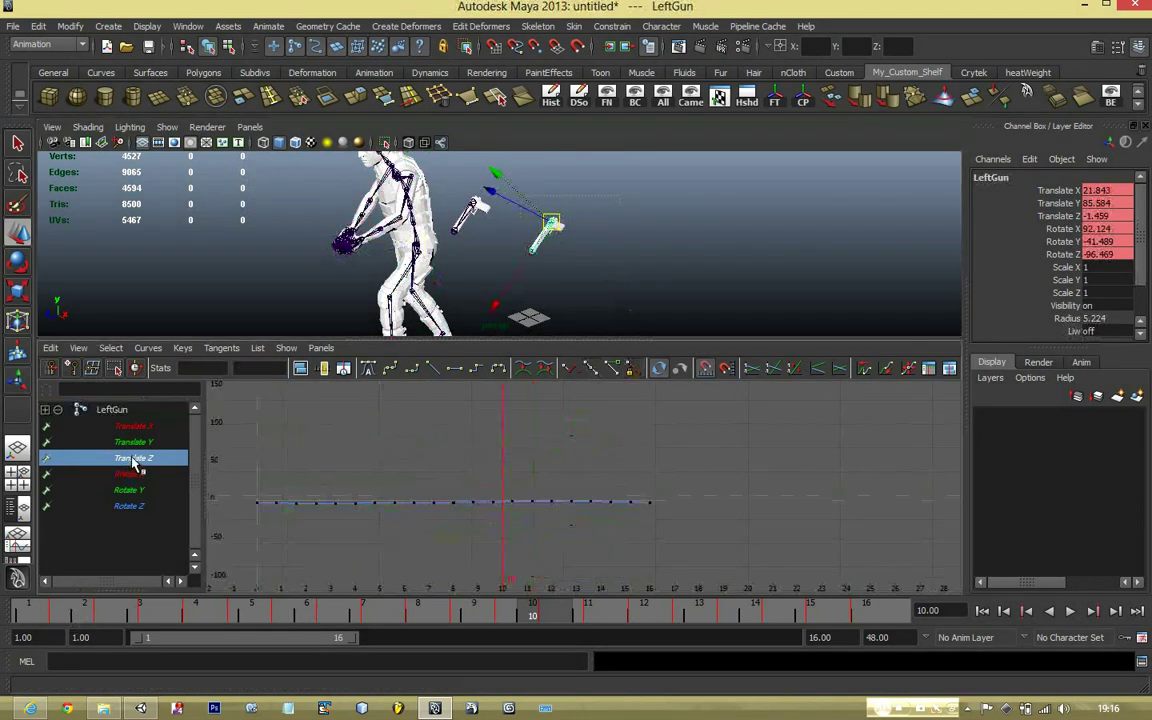
click(300, 368)
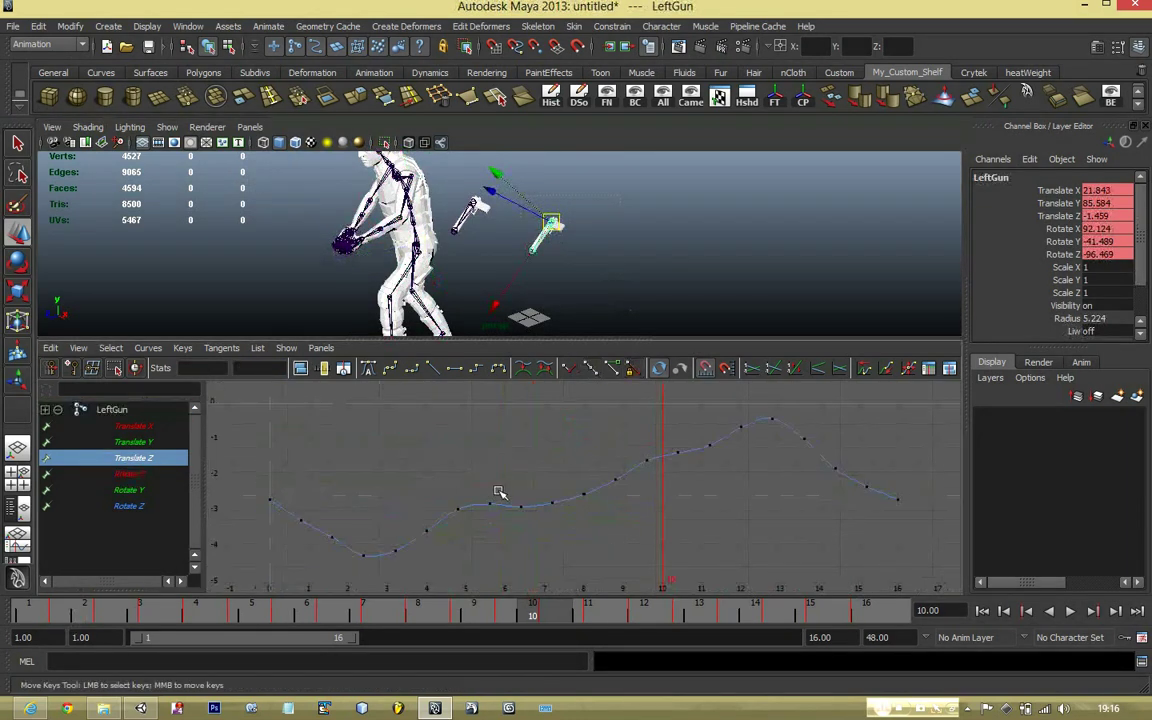
scroll(505, 474, down, 3)
scroll(505, 474, up, 4)
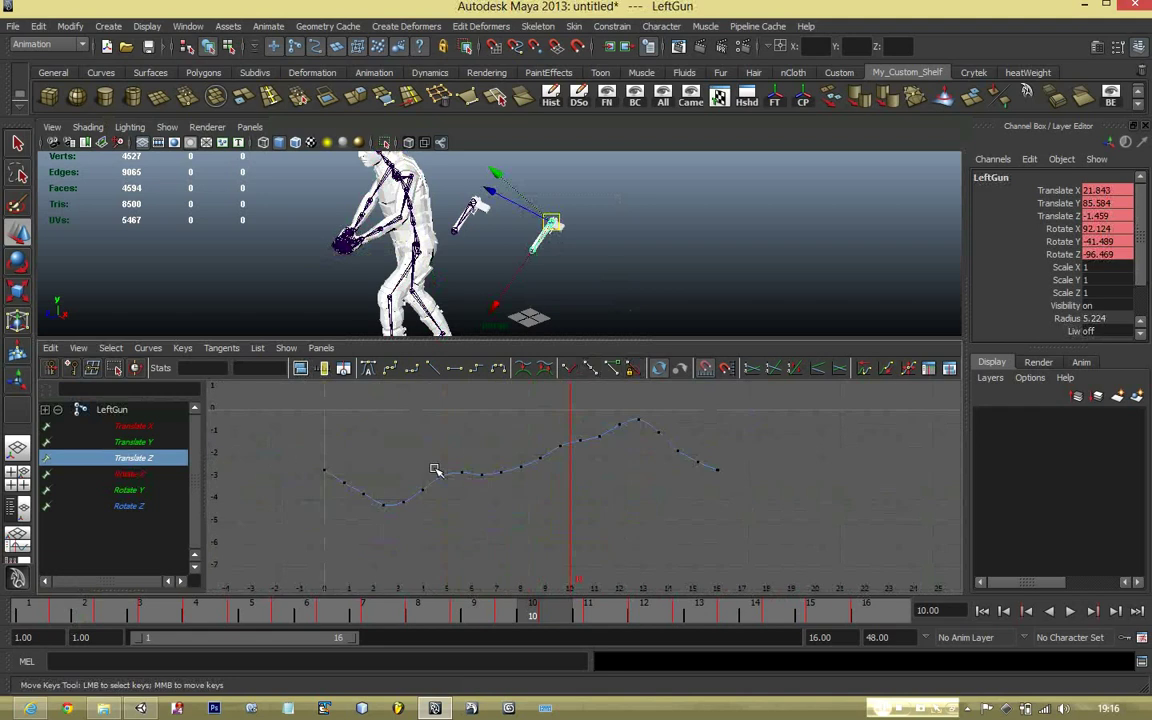
drag(339, 393, 716, 537)
key(Delete)
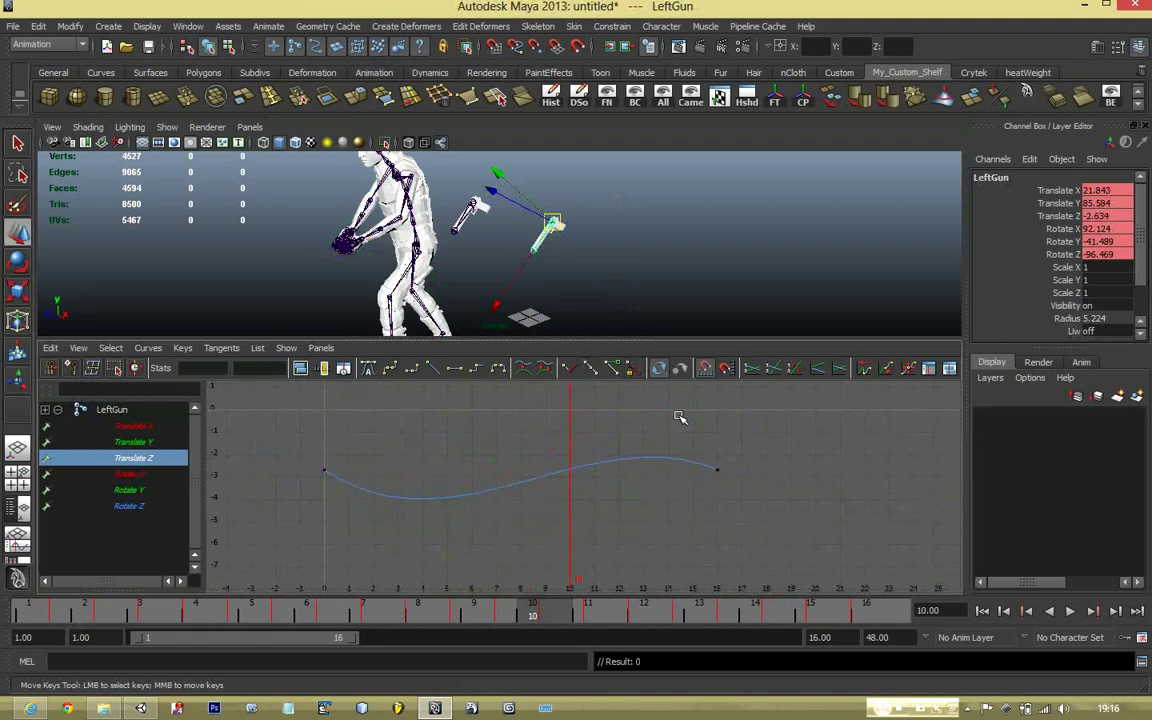
Set LeftGun's last Translate Z key, at frame 16, to 159 and frame the whole curve
drag(679, 417, 805, 548)
click(250, 368)
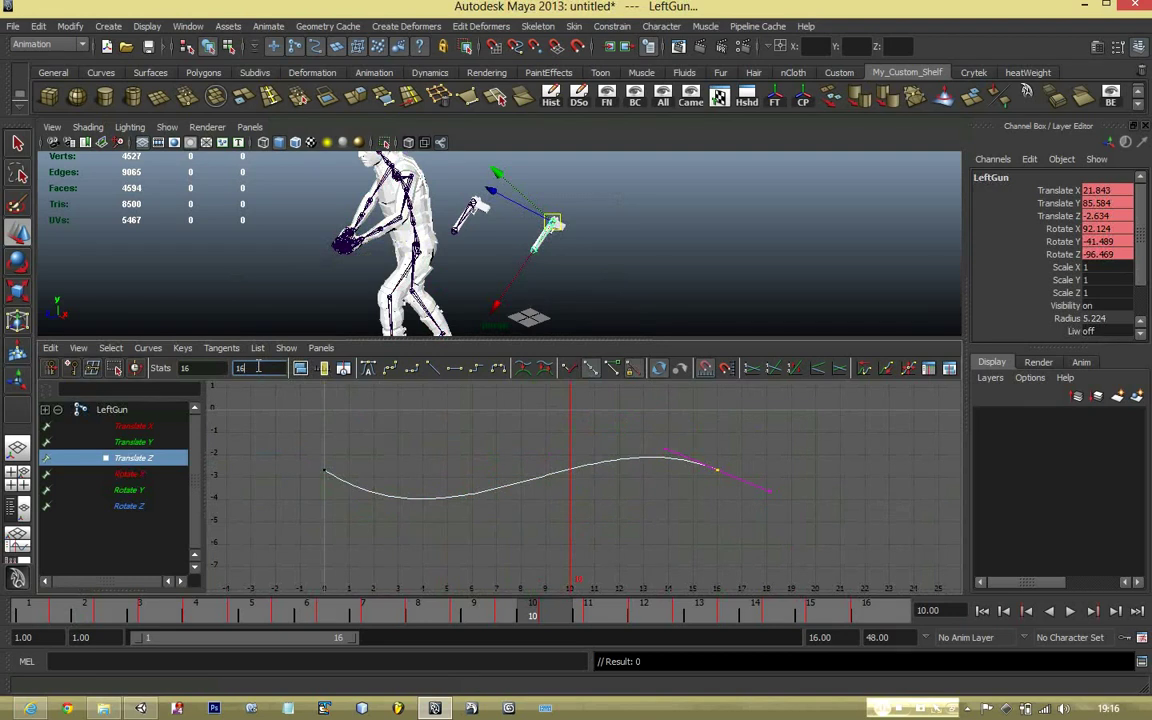
text(159)
key(Return)
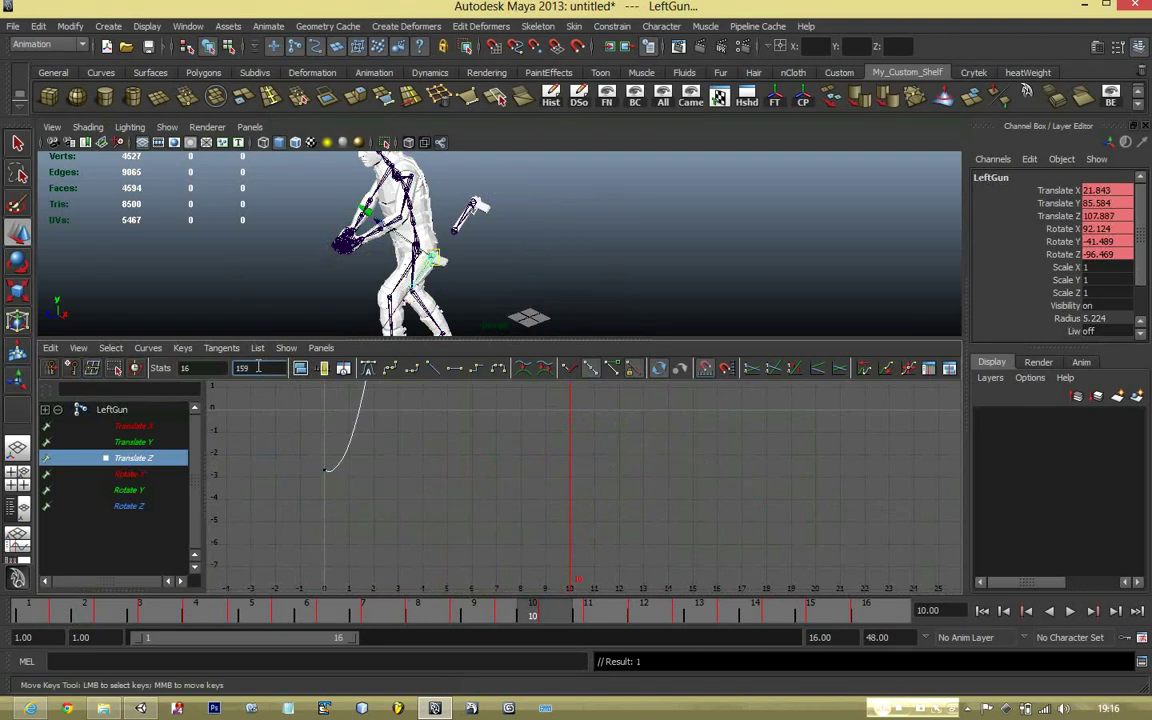
click(300, 368)
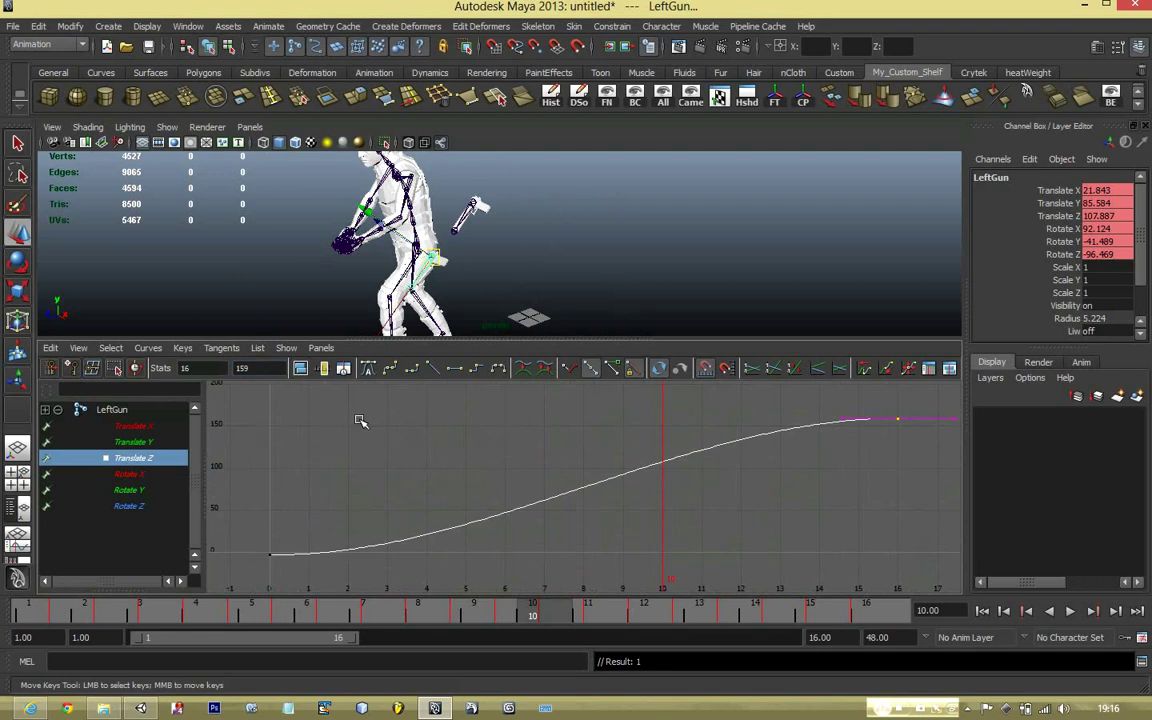
scroll(488, 469, down, 1)
scroll(754, 457, up, 2)
alt+middle_drag(755, 465, 734, 462)
scroll(732, 461, down, 2)
Select the RightGun joint and delete all its Translate Z keys between the first and last ones
drag(458, 183, 505, 224)
click(140, 456)
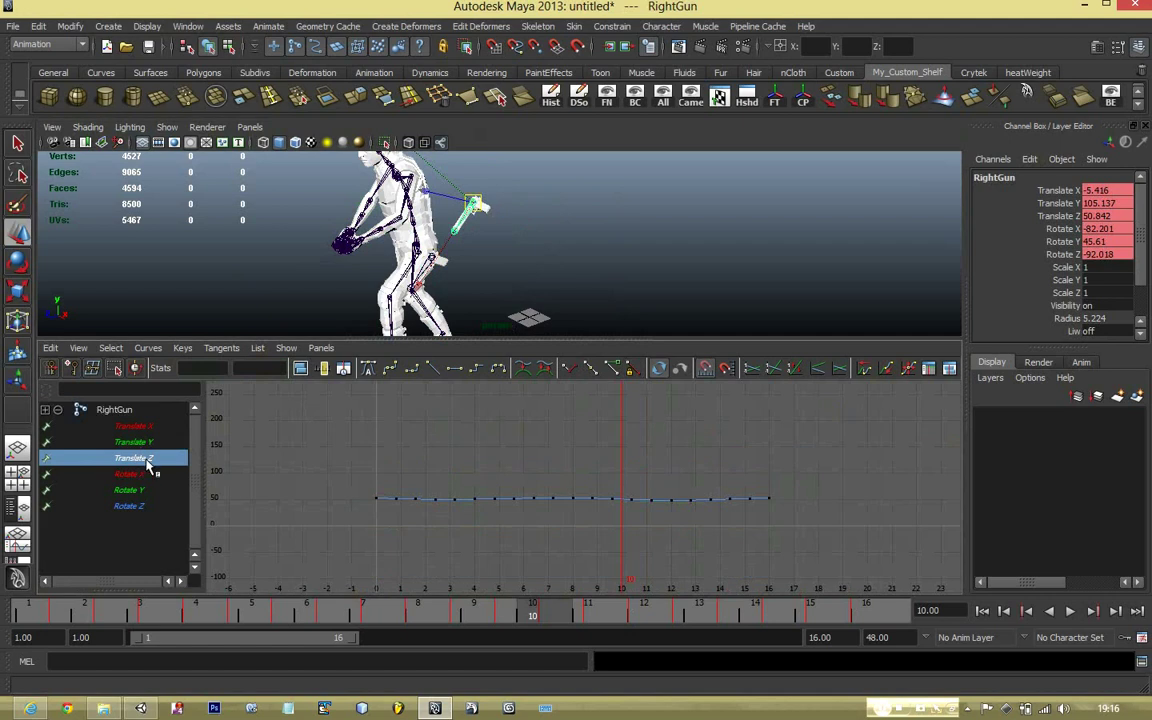
click(300, 368)
scroll(371, 455, down, 3)
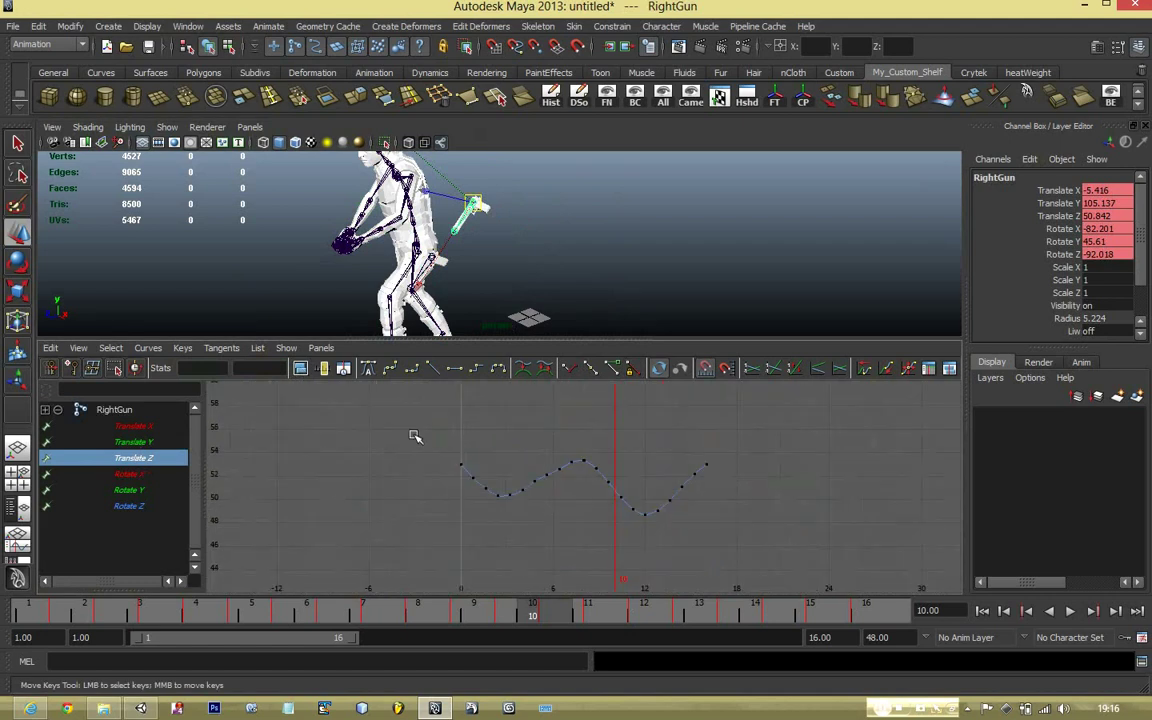
drag(470, 424, 701, 549)
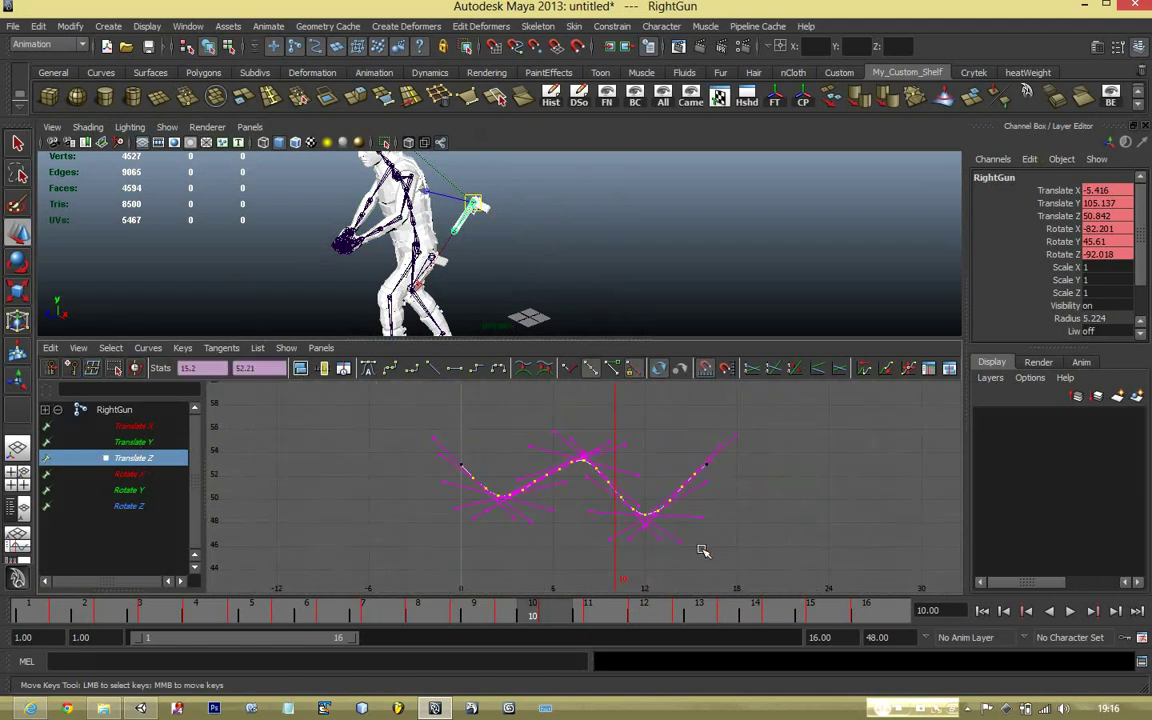
key(Delete)
Set RightGun's last Translate Z key, at frame 16, to 159 and frame the whole curve
drag(673, 411, 762, 508)
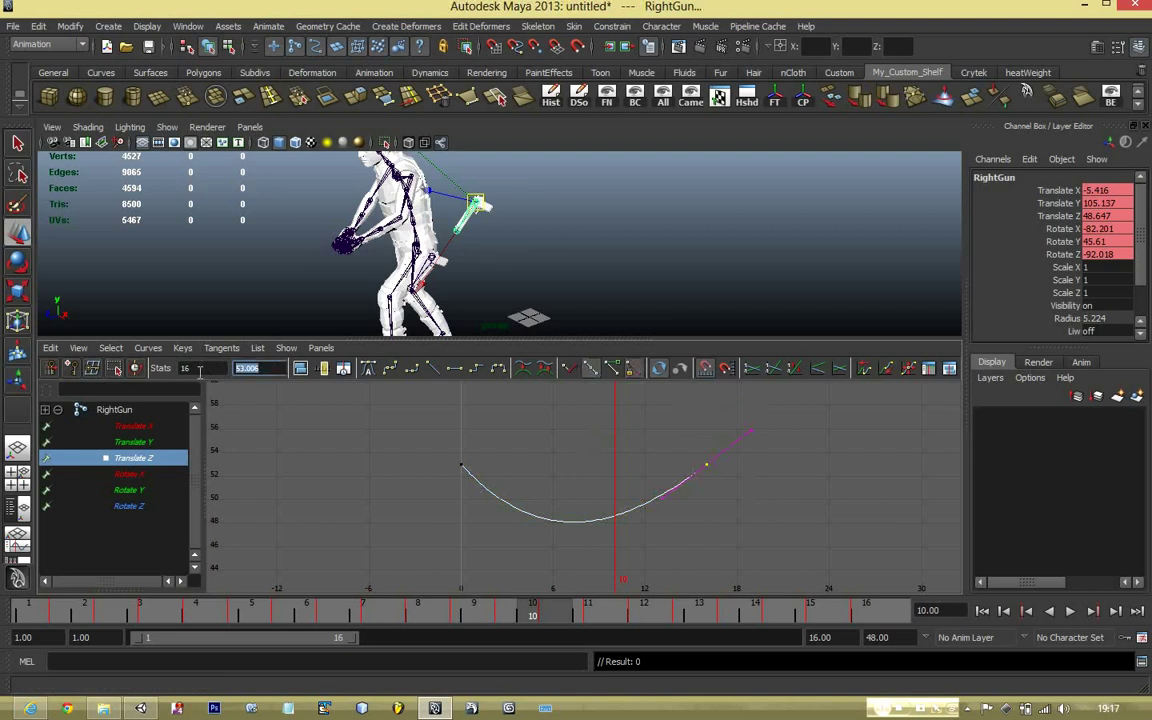
text(159)
key(Return)
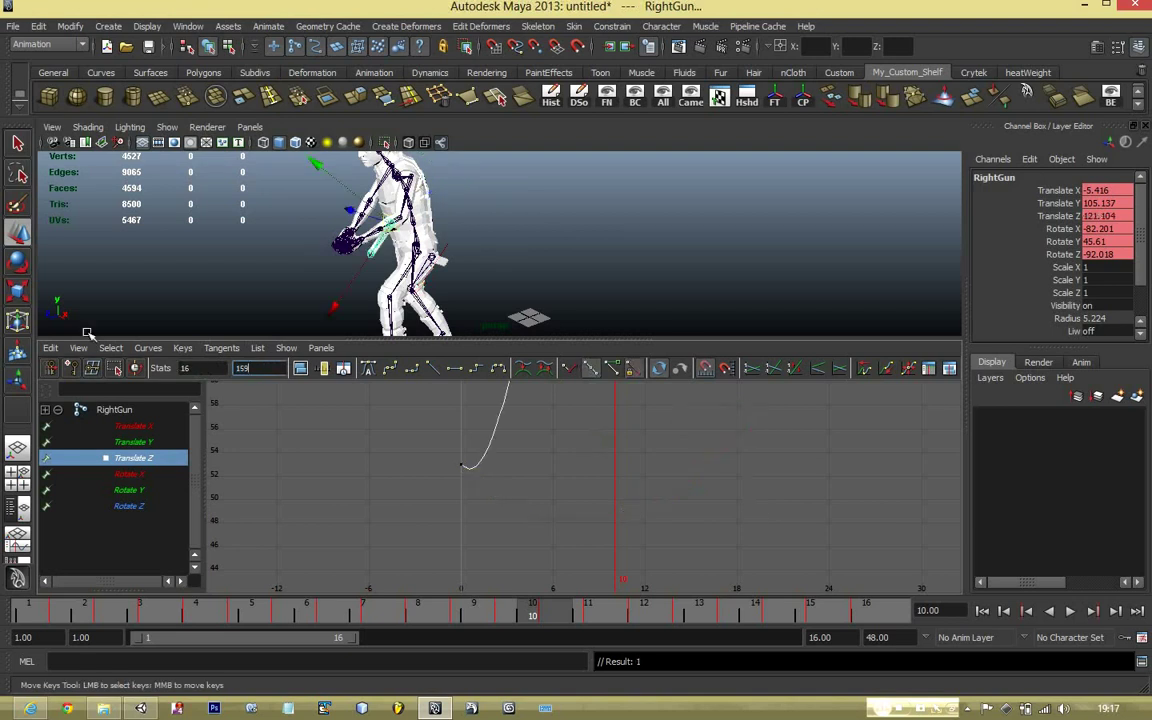
click(300, 368)
scroll(545, 246, down, 3)
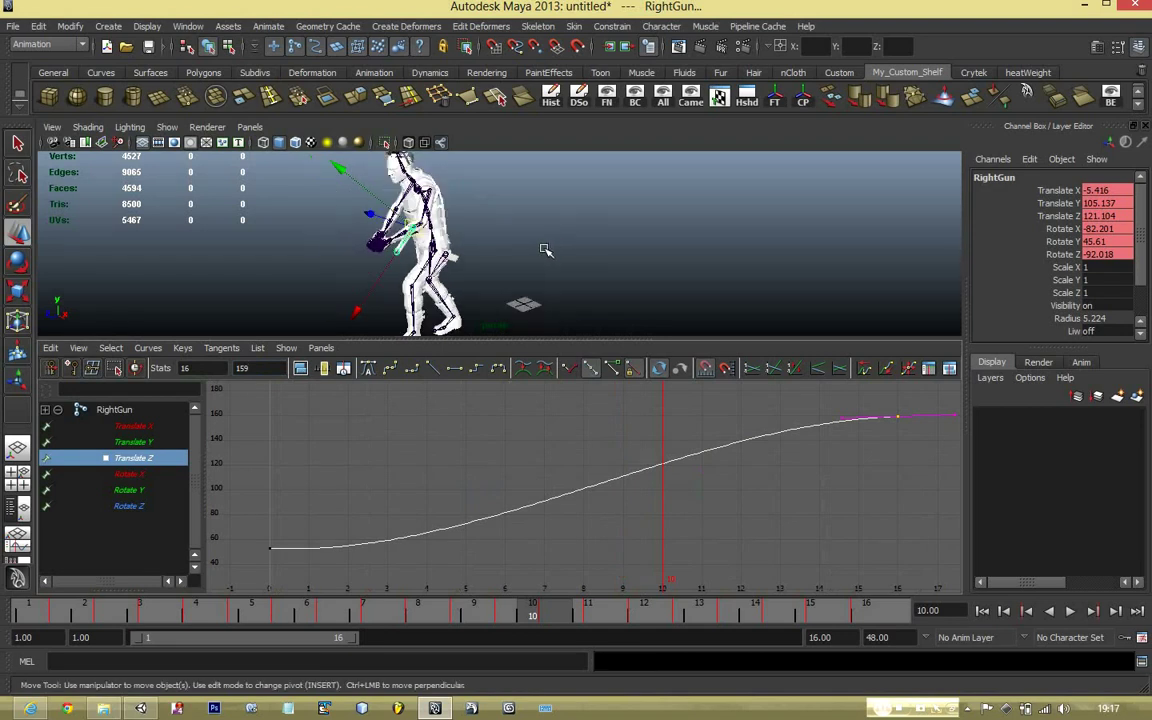
Inspect the guns' placement relative to the character's body from the front and side
alt+middle_drag(585, 250, 568, 256)
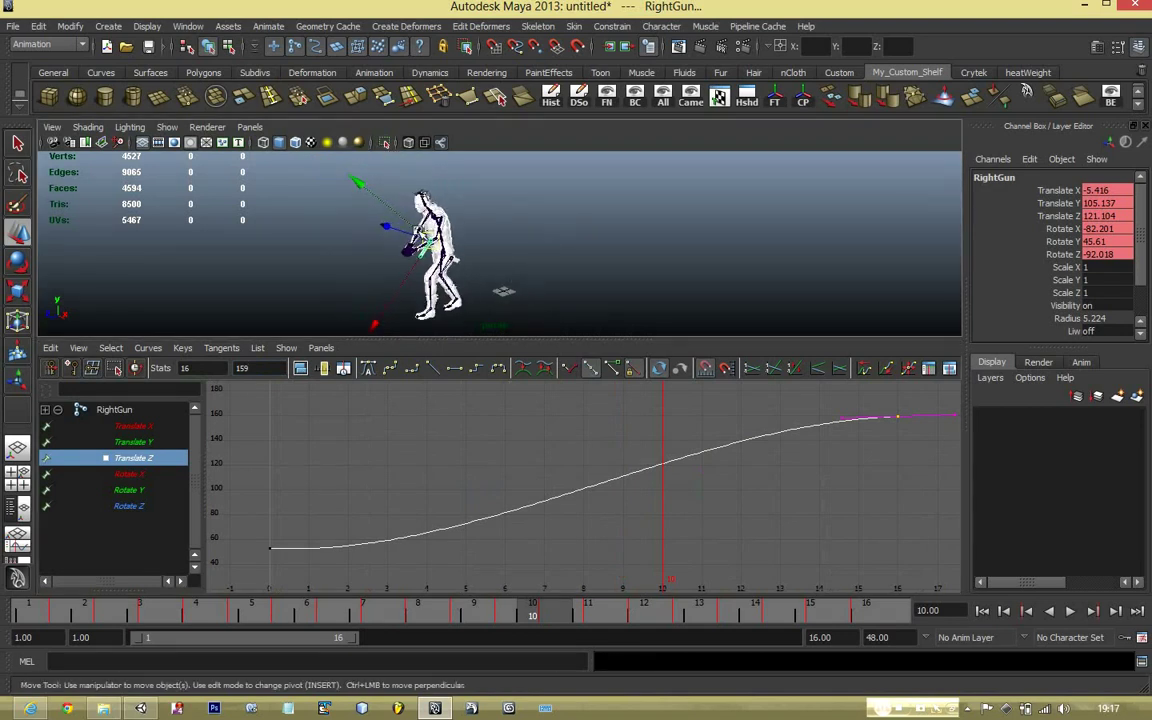
alt+drag(422, 233, 572, 236)
scroll(572, 236, up, 5)
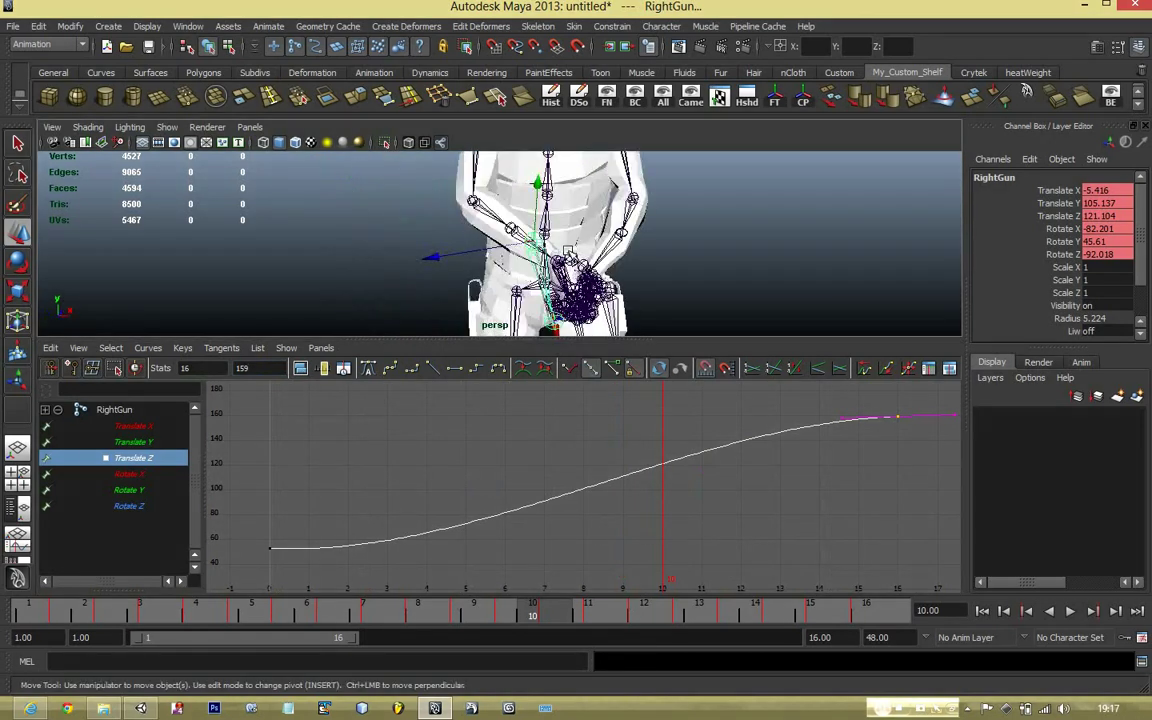
alt+middle_drag(571, 256, 559, 200)
alt+drag(559, 200, 414, 229)
alt+middle_drag(398, 229, 548, 229)
scroll(543, 231, down, 3)
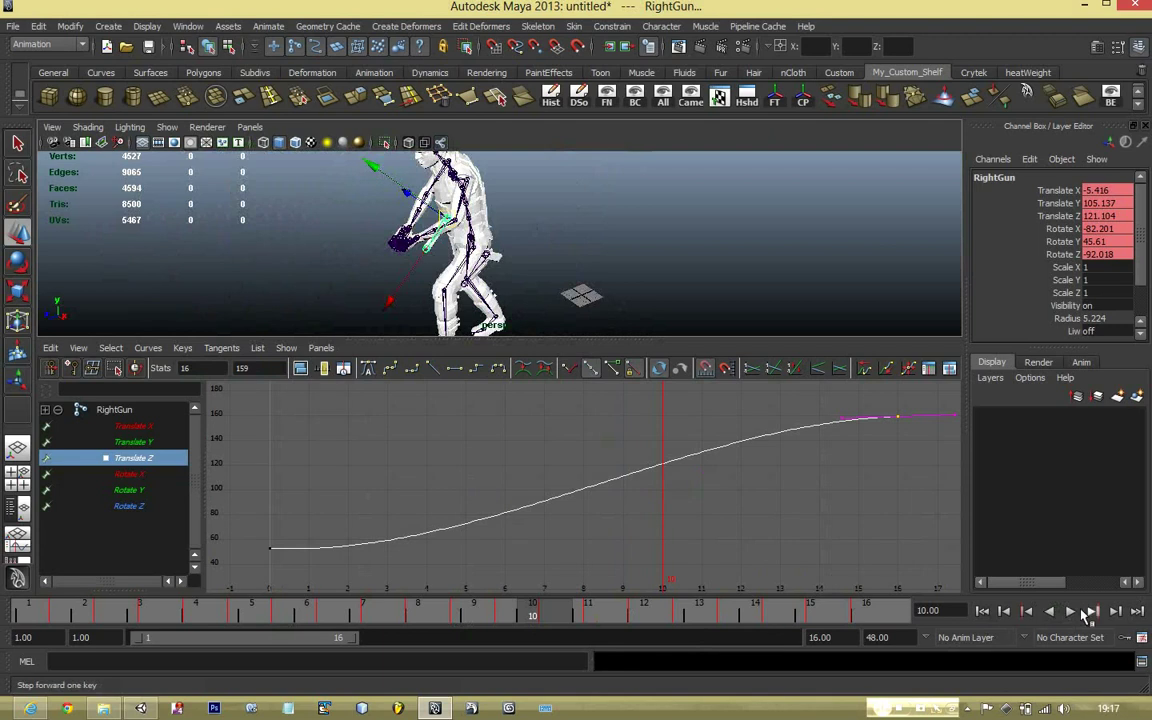
Return to frame 1 and play the animation to check the forward motion of the character and guns
drag(512, 618, 33, 617)
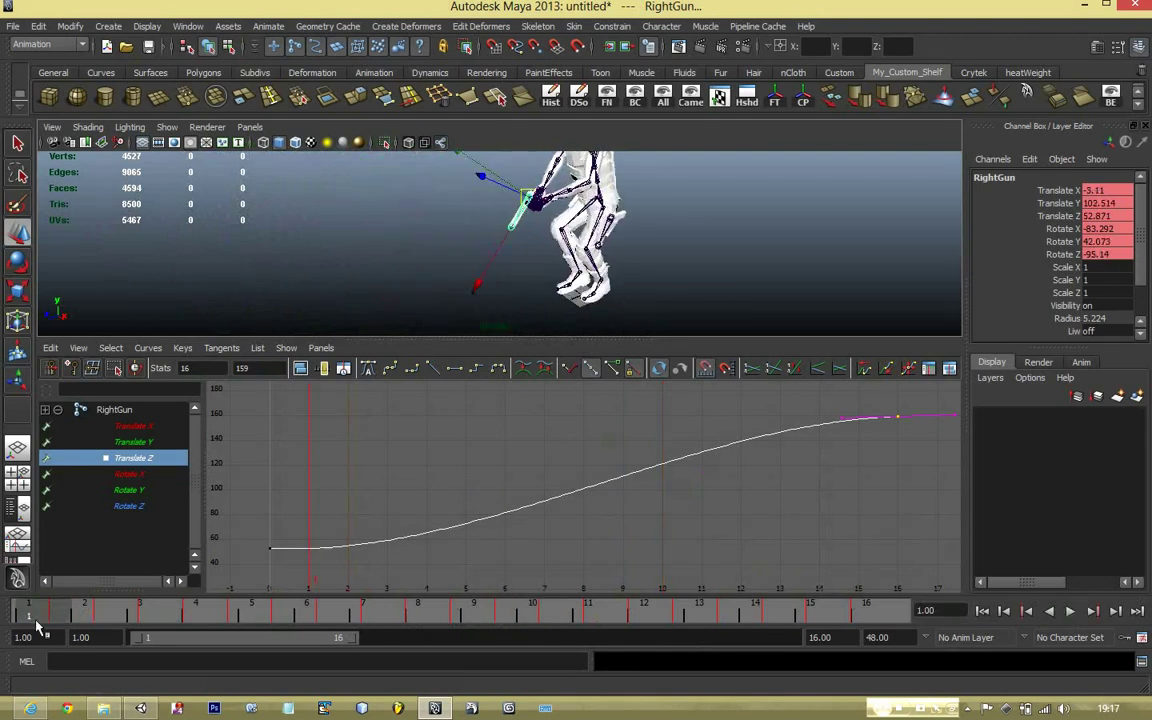
alt+middle_drag(622, 271, 567, 265)
scroll(607, 316, up, 2)
click(1069, 611)
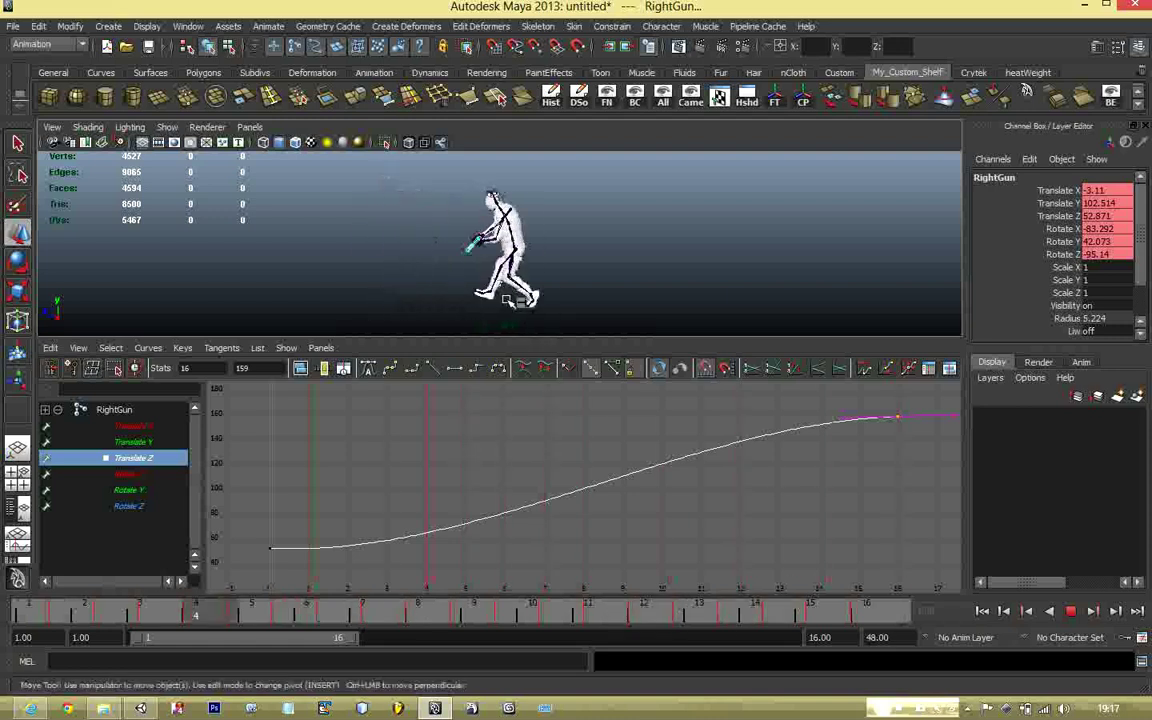
click(1070, 610)
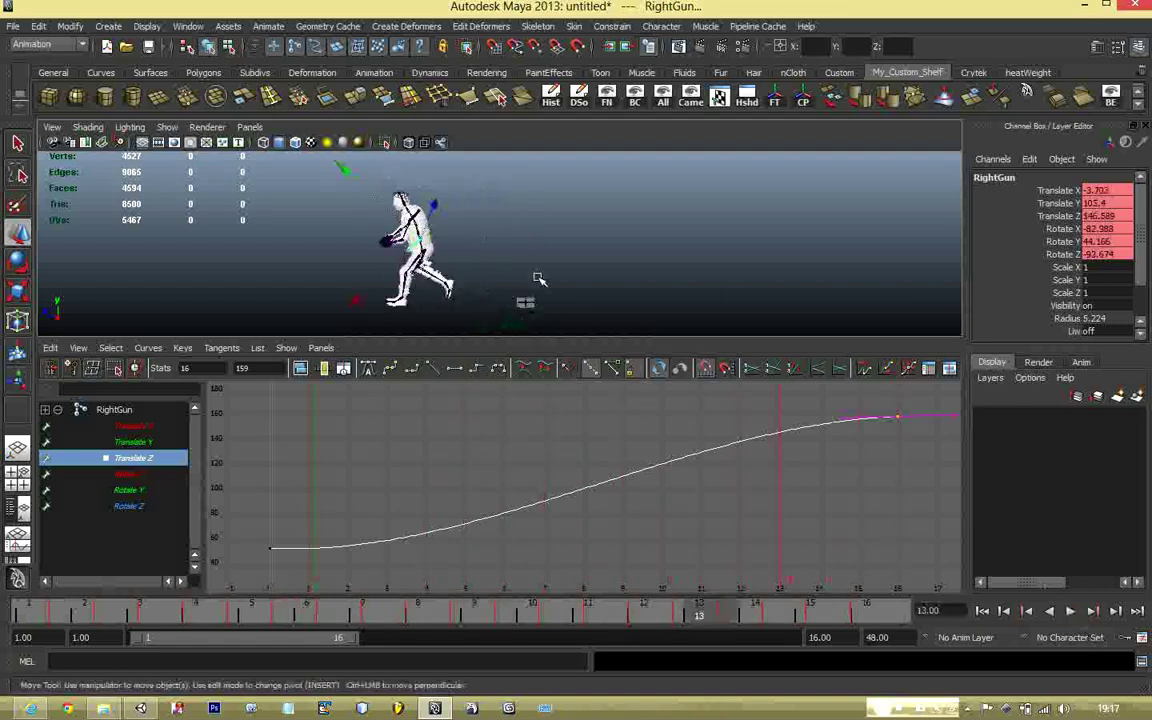
Select the Hips joint and bake its simulation with reset default options, over the Time Slider range and sampled by 1
click(507, 262)
scroll(507, 262, up, 5)
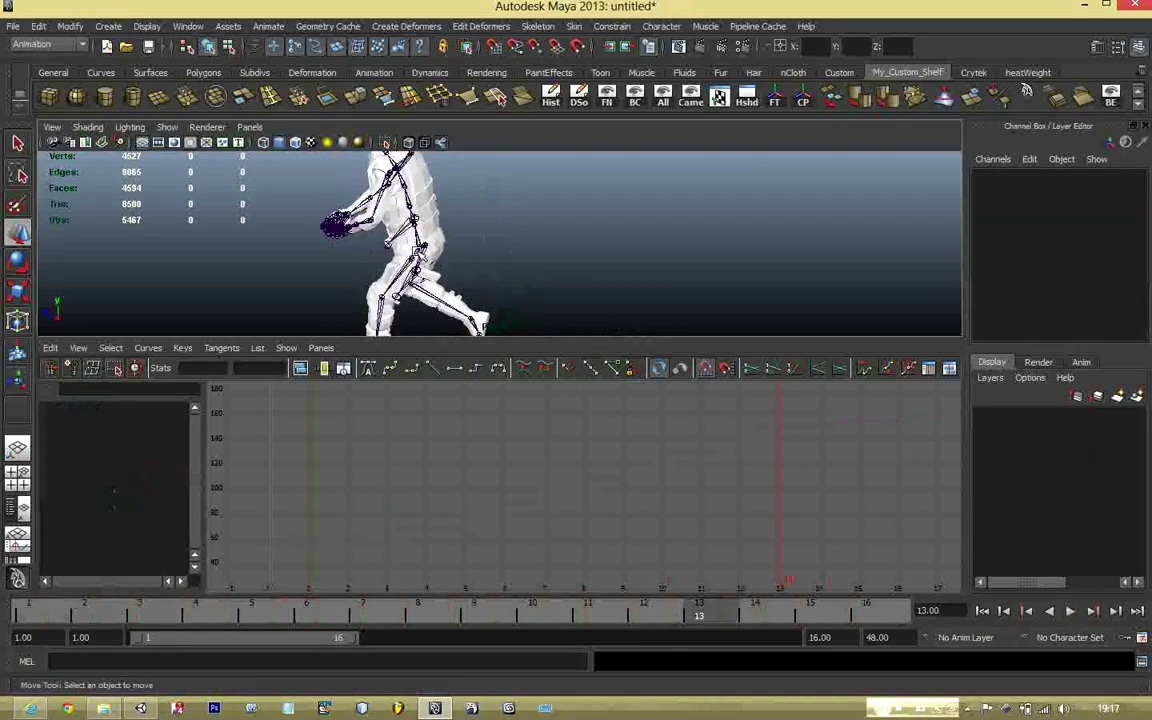
click(419, 250)
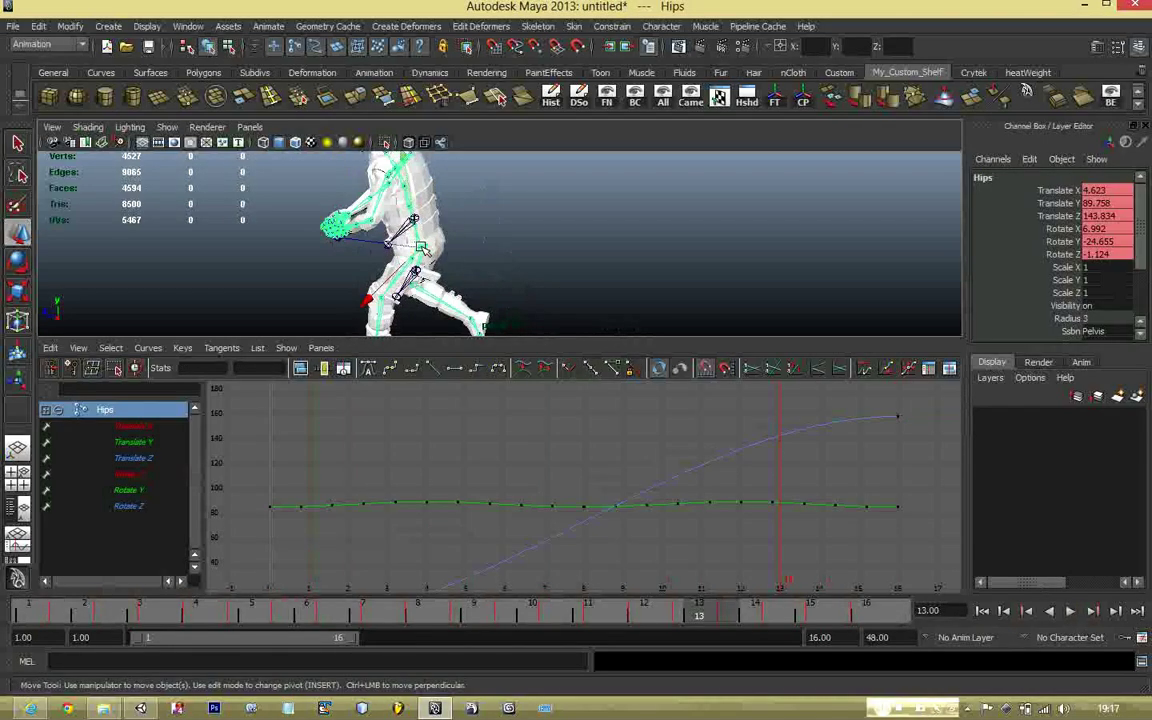
alt+middle_drag(532, 254, 634, 268)
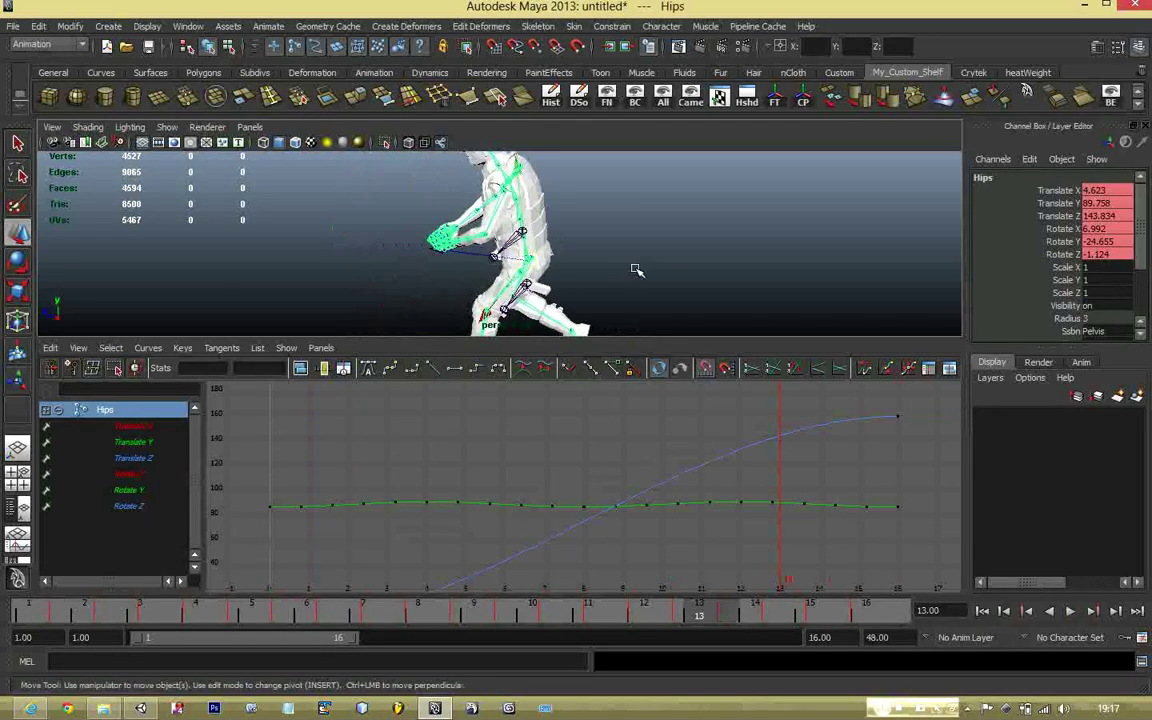
click(38, 26)
mouse_move(174, 162)
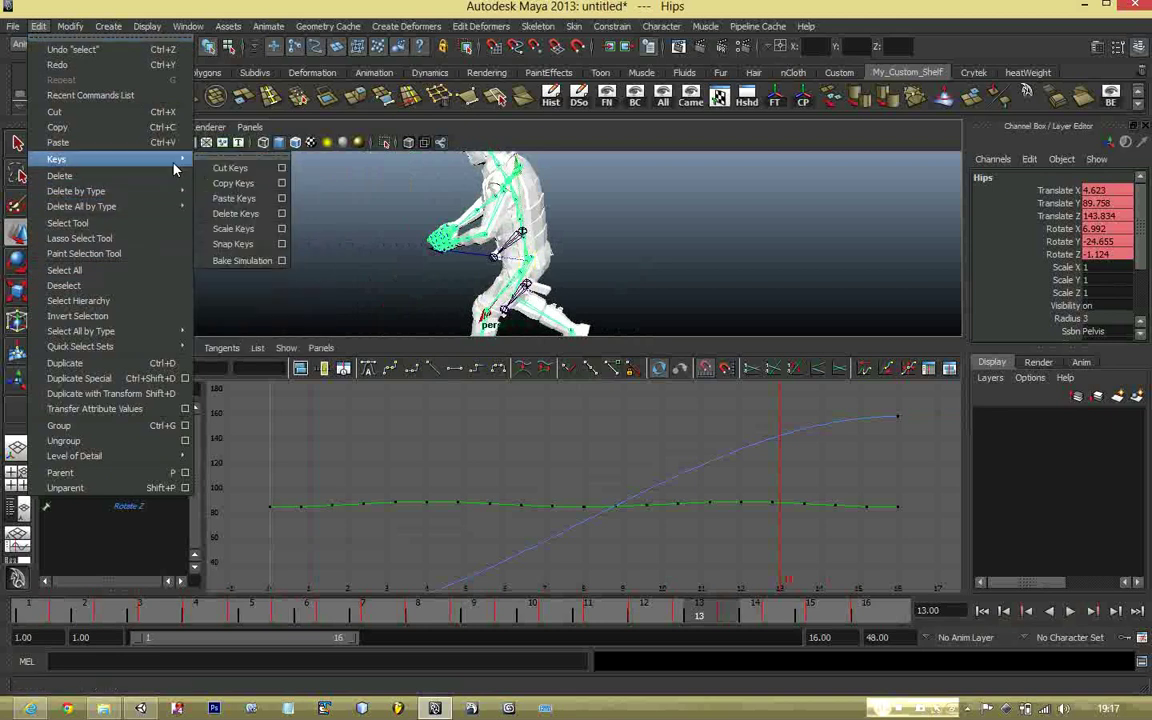
click(284, 261)
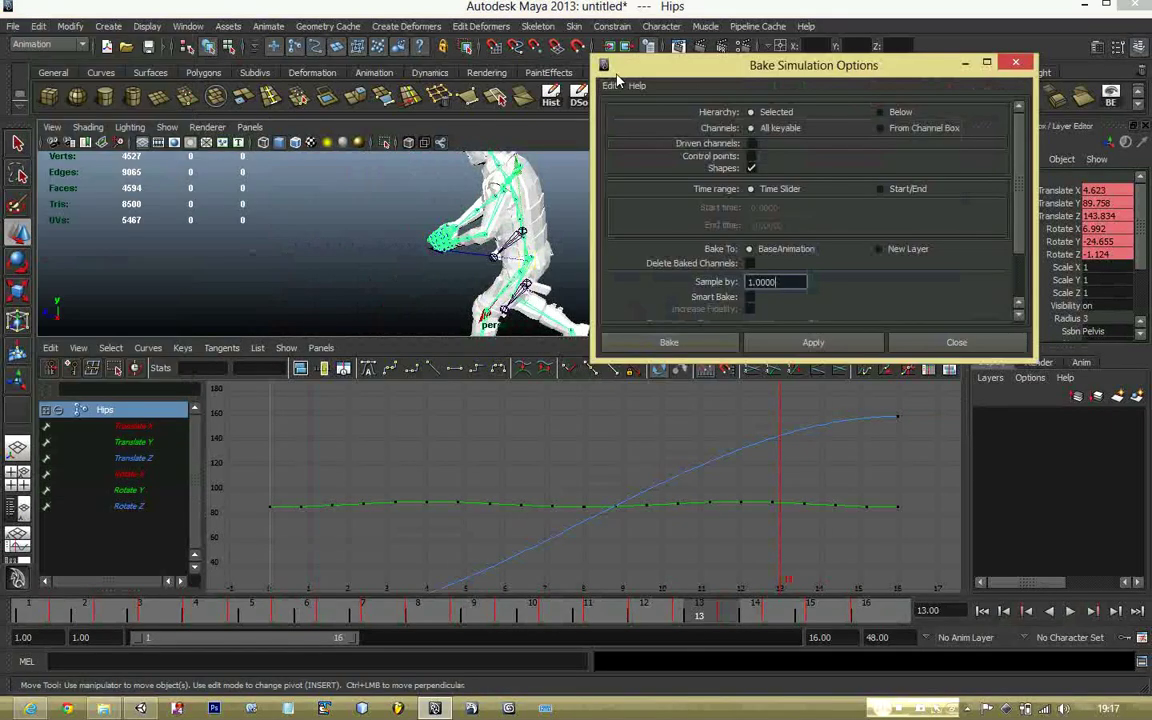
click(610, 86)
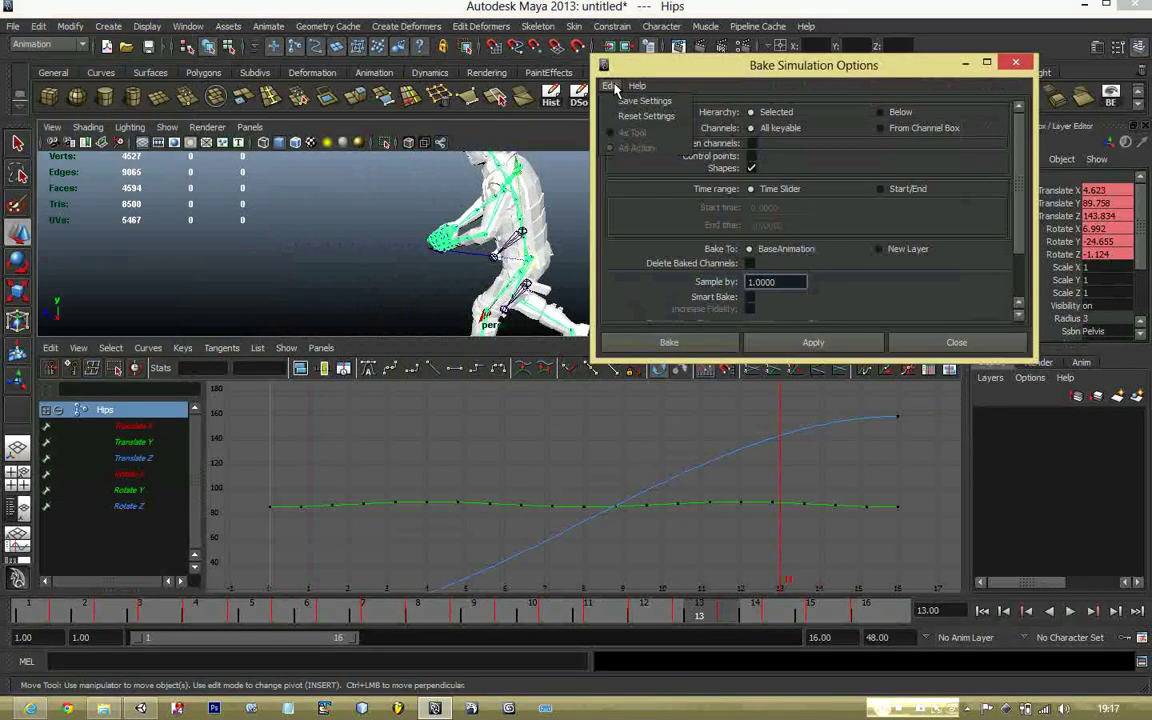
click(650, 117)
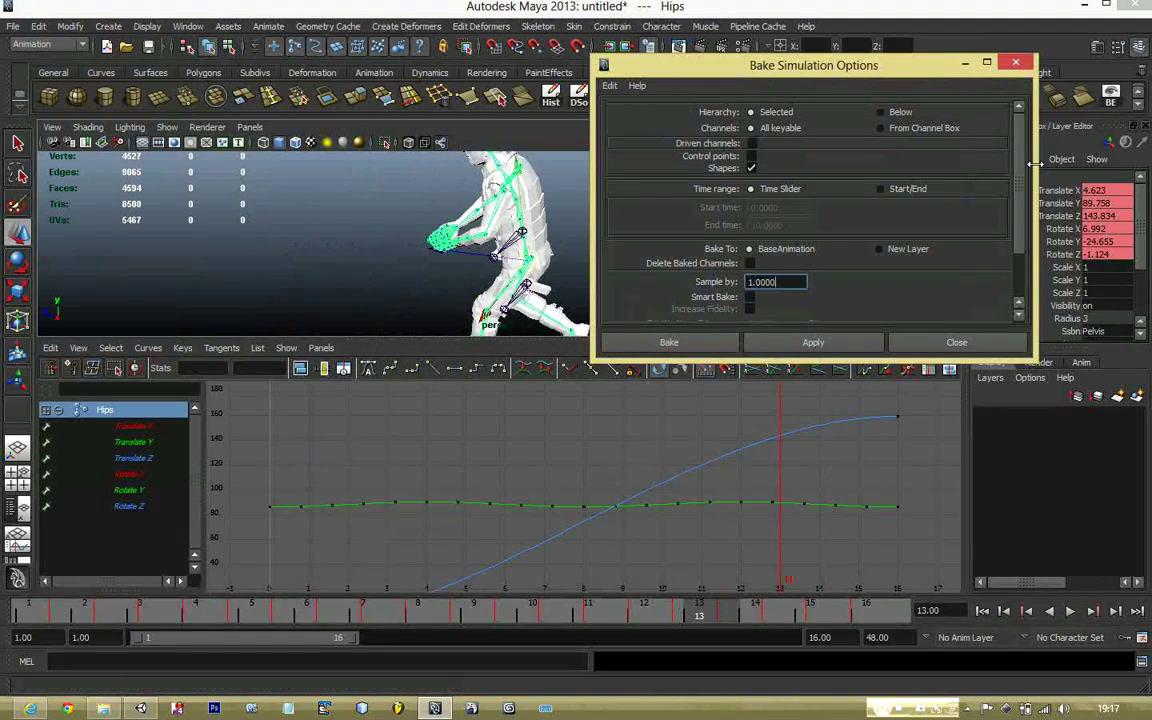
click(672, 343)
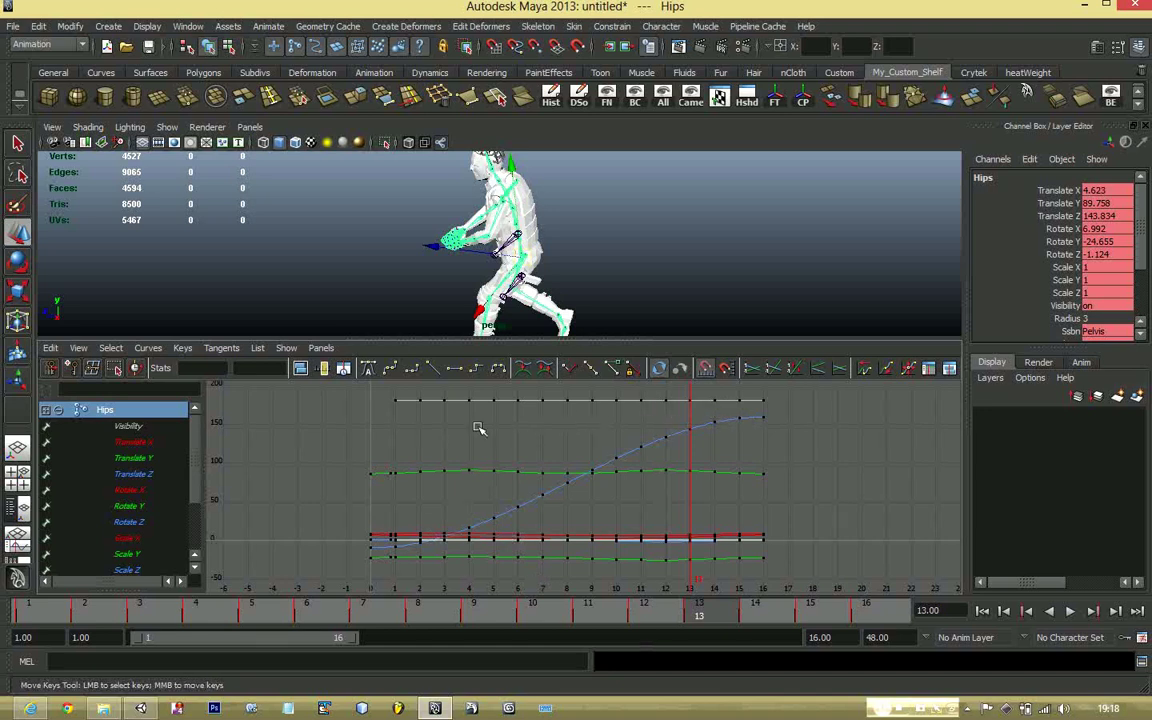
Examine the baked keys on the Hips curves in the Graph Editor
scroll(653, 423, down, 2)
alt+middle_drag(655, 424, 629, 421)
scroll(632, 421, up, 4)
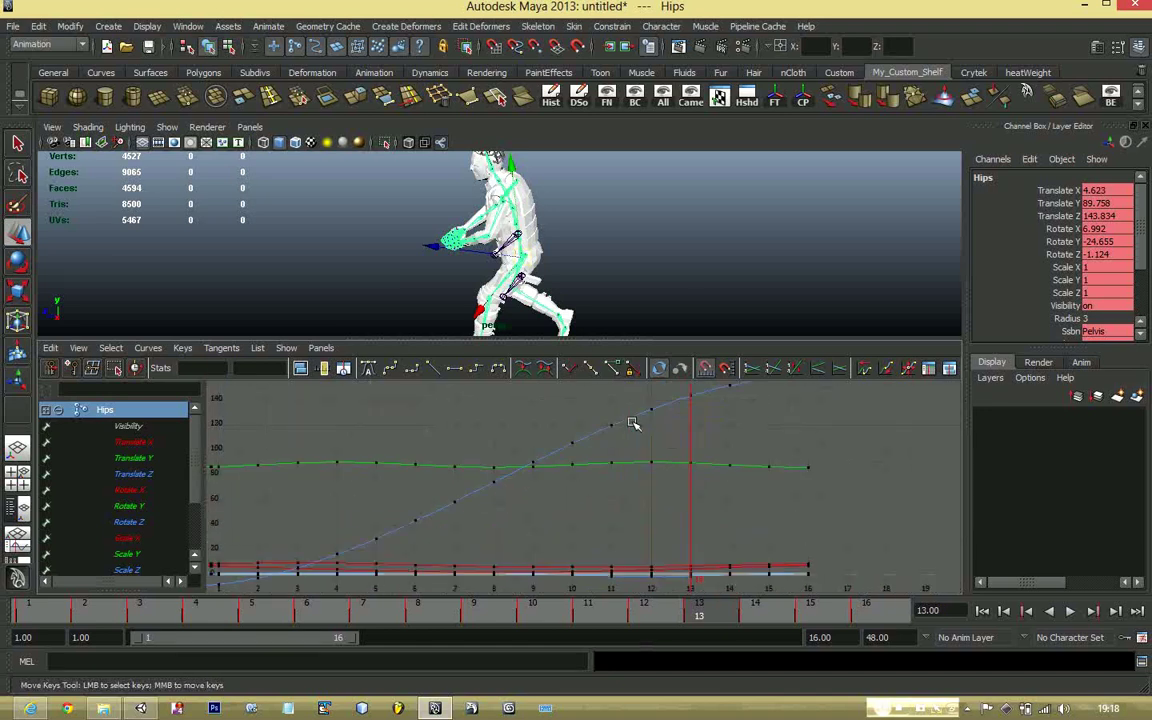
scroll(630, 420, down, 4)
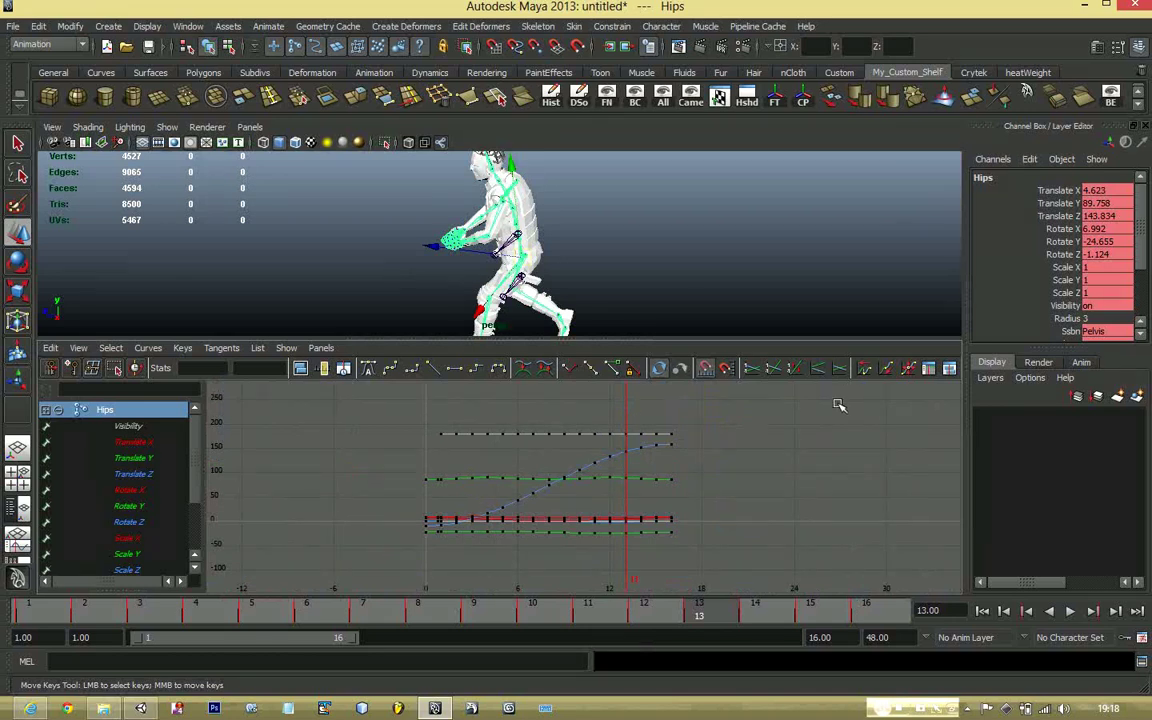
alt+middle_drag(590, 504, 632, 496)
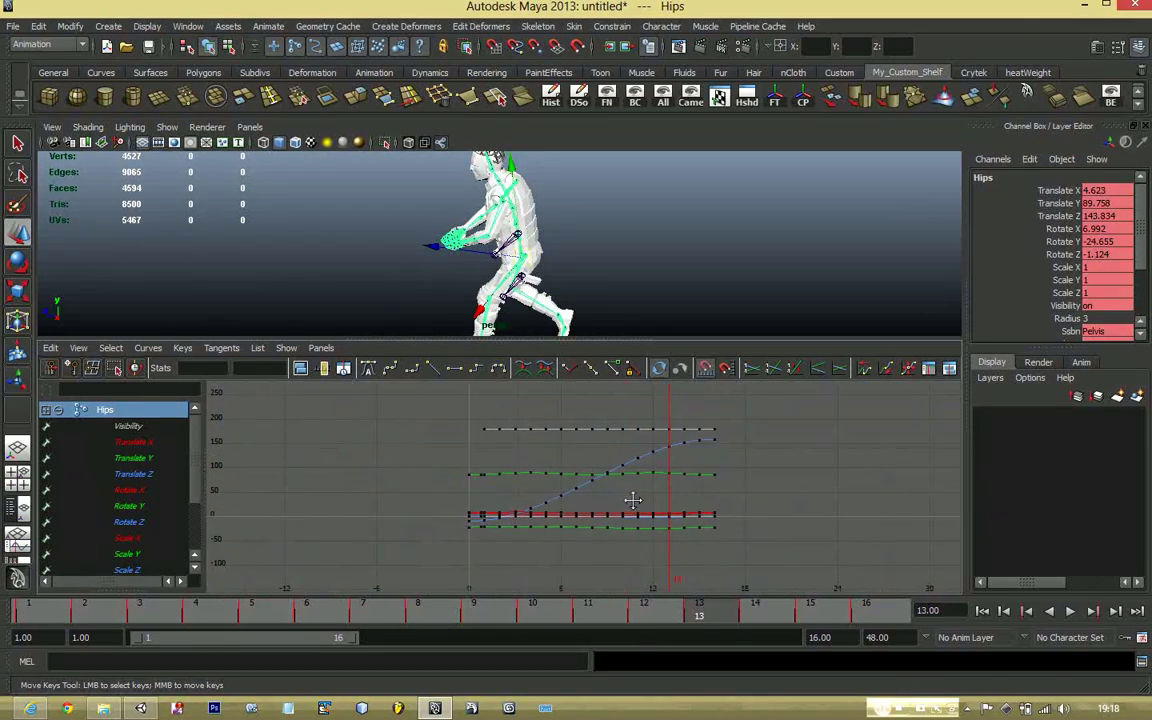
scroll(632, 496, down, 5)
scroll(517, 273, up, 5)
Select the LeftGun joint and bake its simulation with the same options
alt+drag(521, 276, 605, 238)
scroll(593, 276, up, 3)
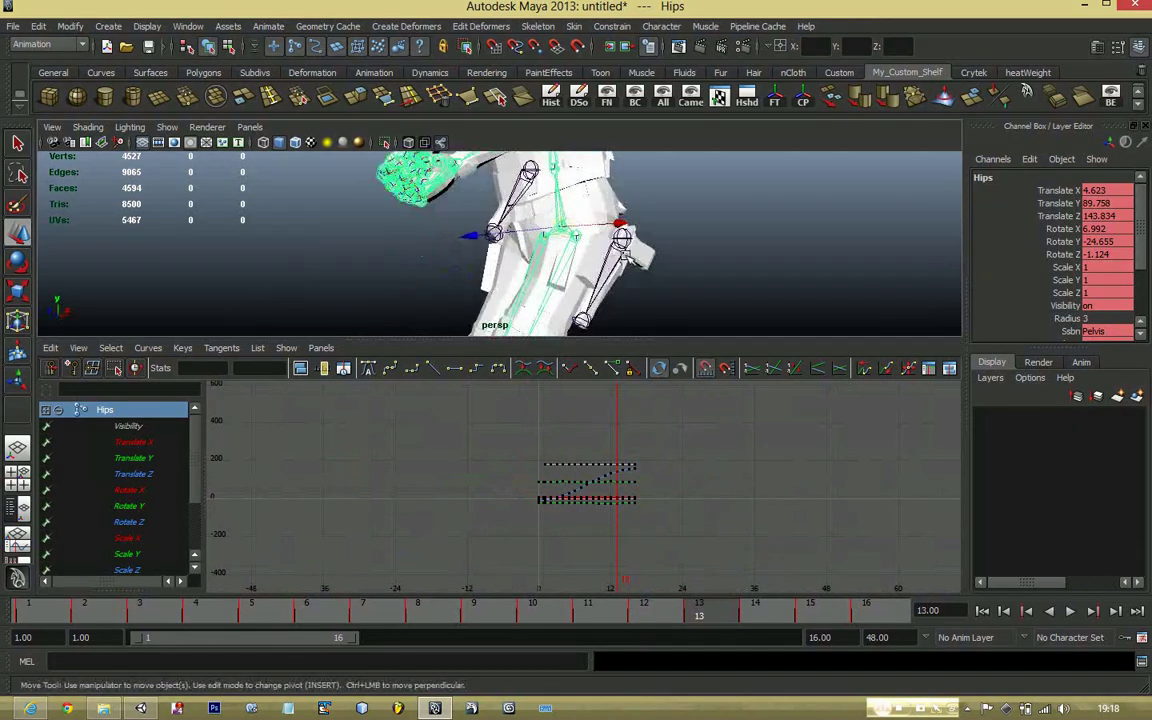
click(625, 256)
alt+drag(540, 268, 663, 249)
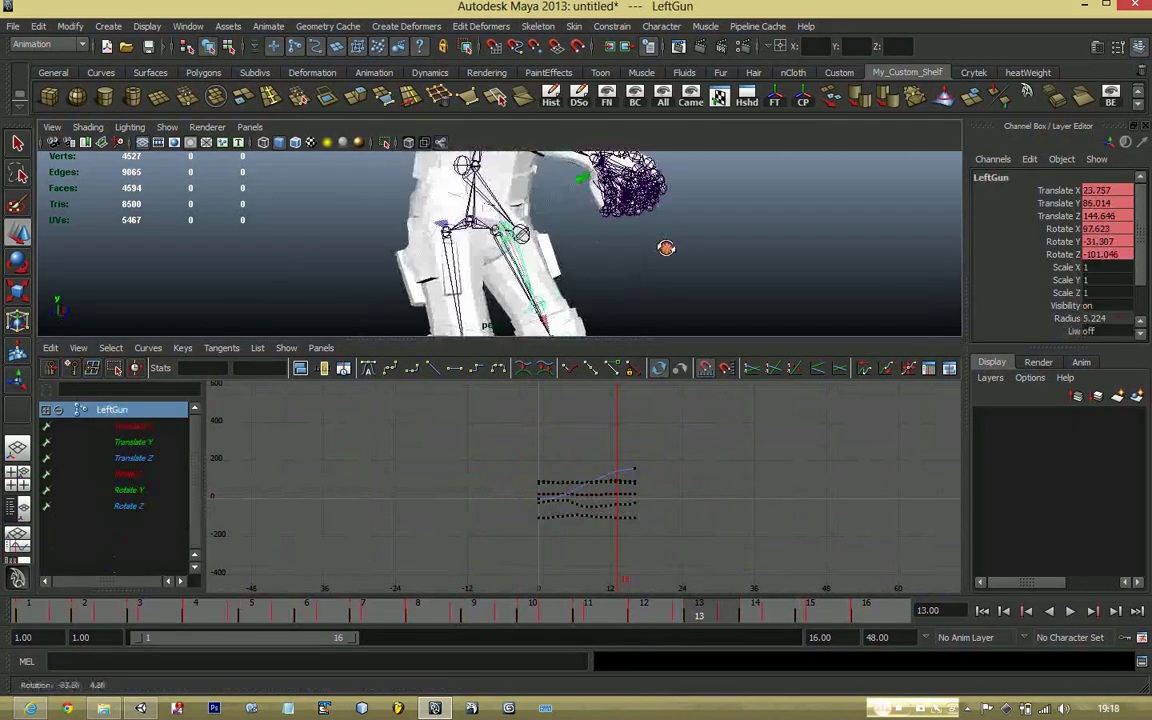
click(38, 26)
mouse_move(155, 191)
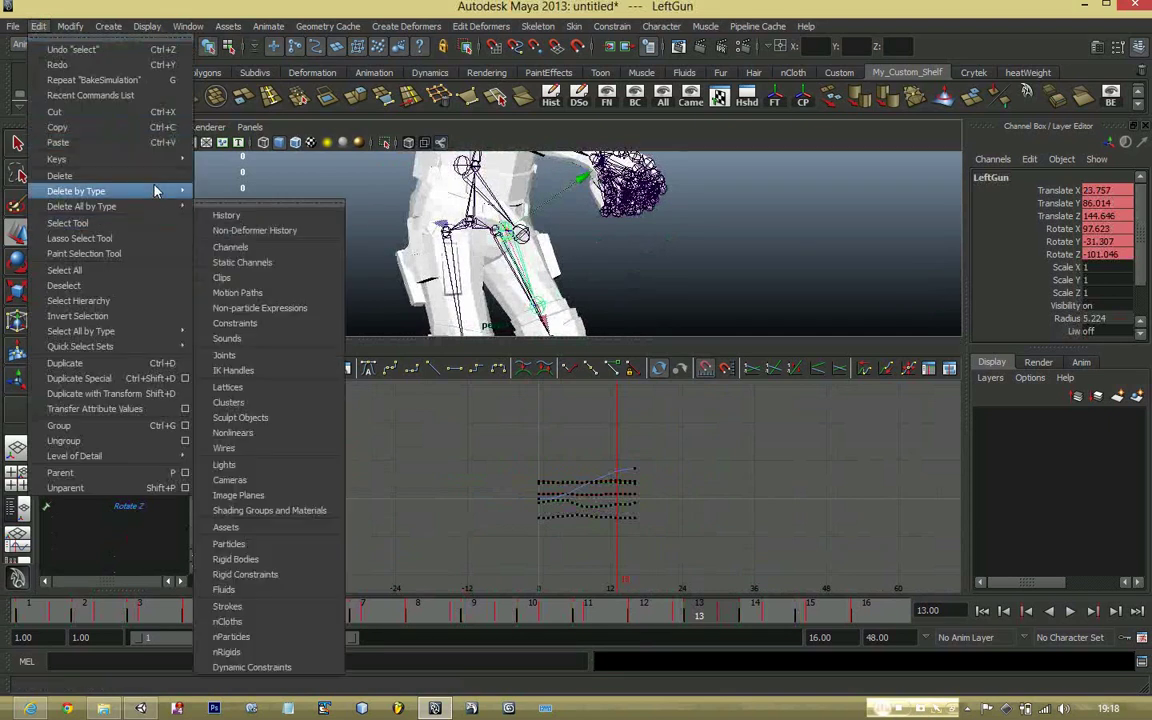
mouse_move(142, 159)
click(205, 237)
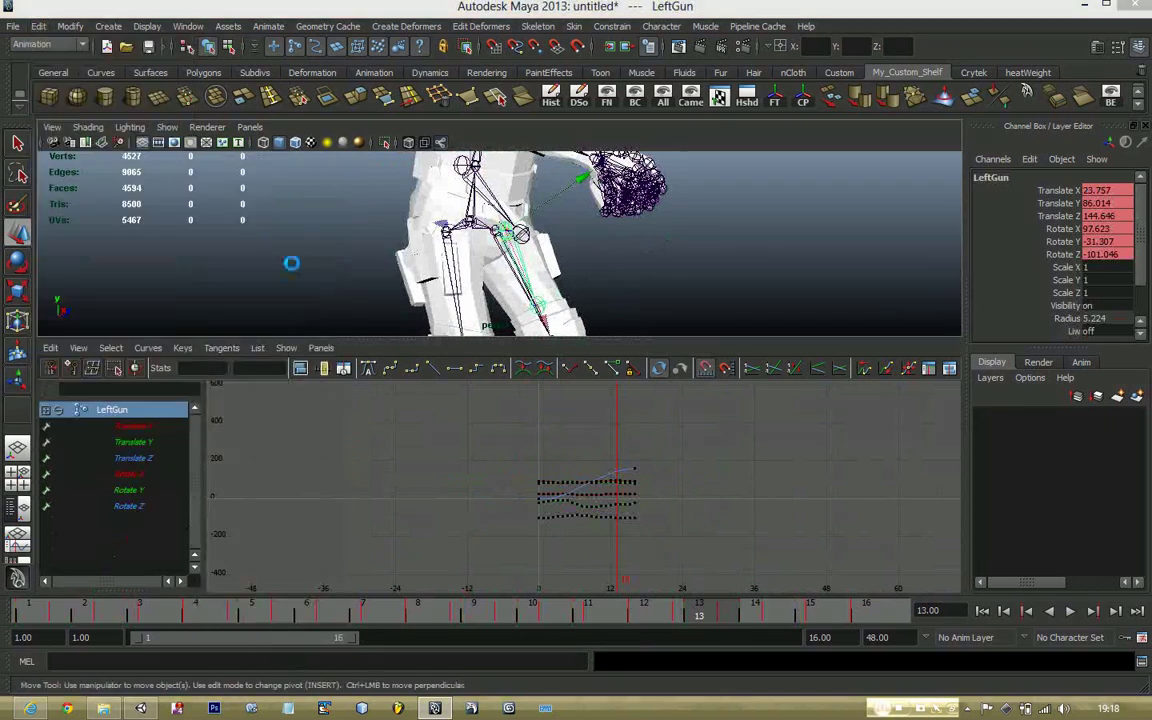
click(812, 343)
click(950, 347)
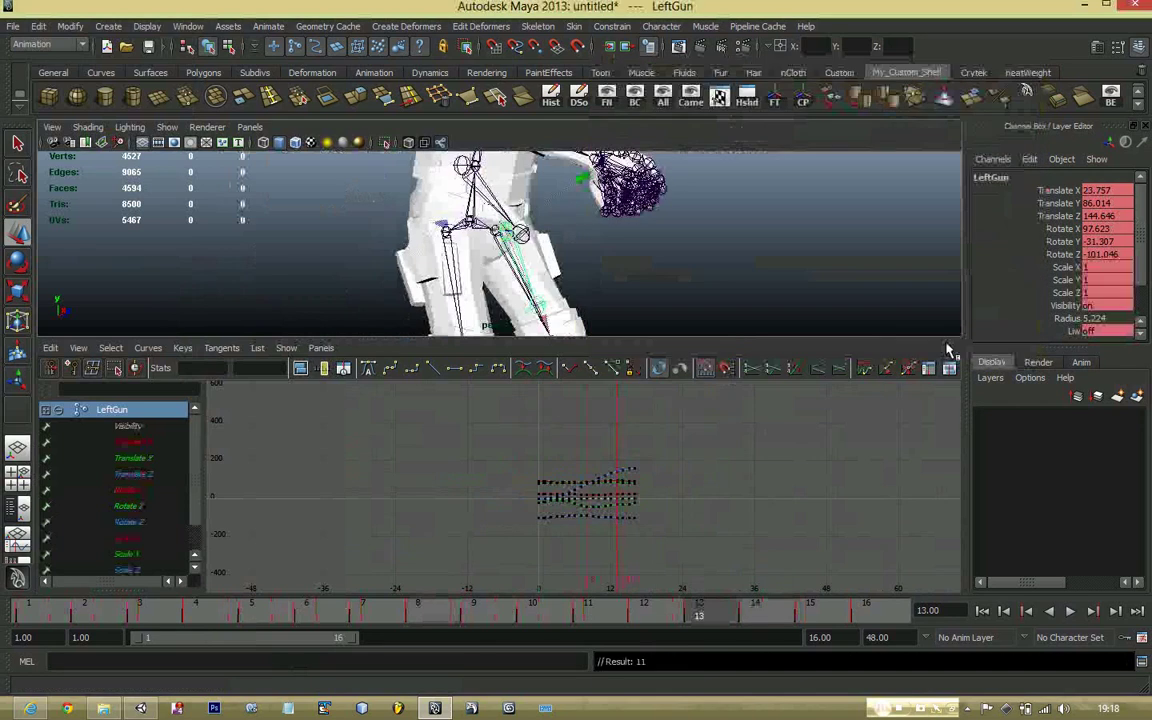
Bake the RightGun joint's simulation over the Time Slider range, sampled by 1, and clear the selection
alt+drag(459, 246, 453, 165)
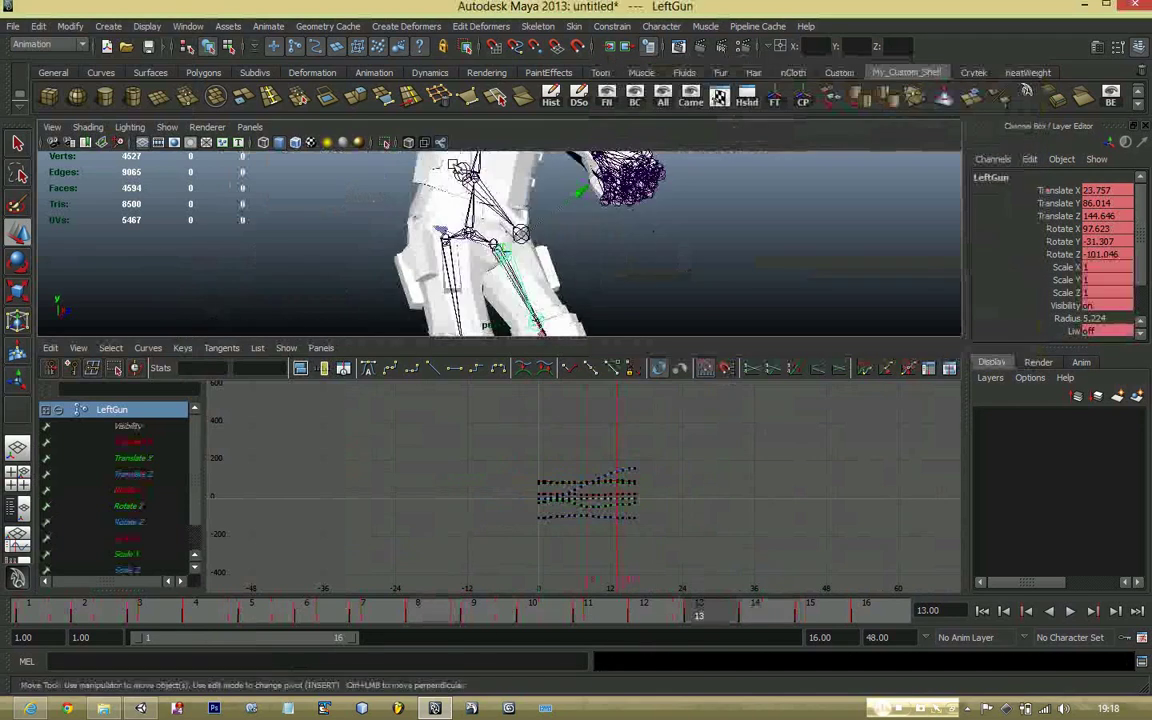
click(457, 168)
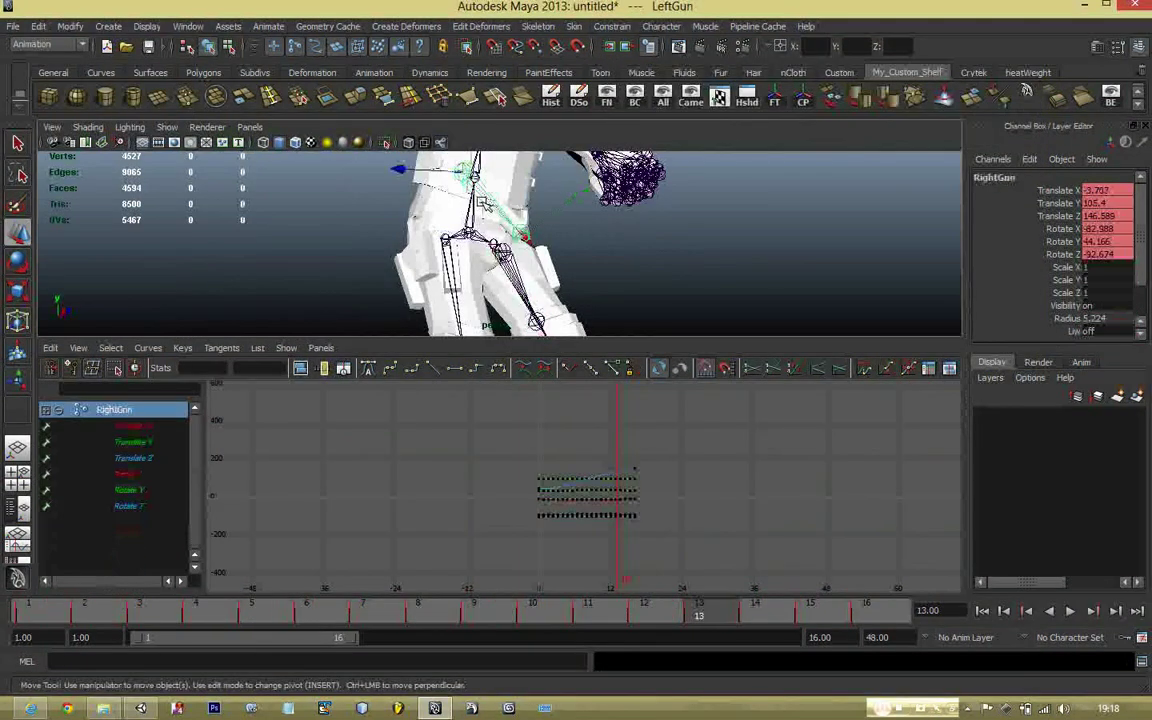
click(38, 26)
mouse_move(172, 159)
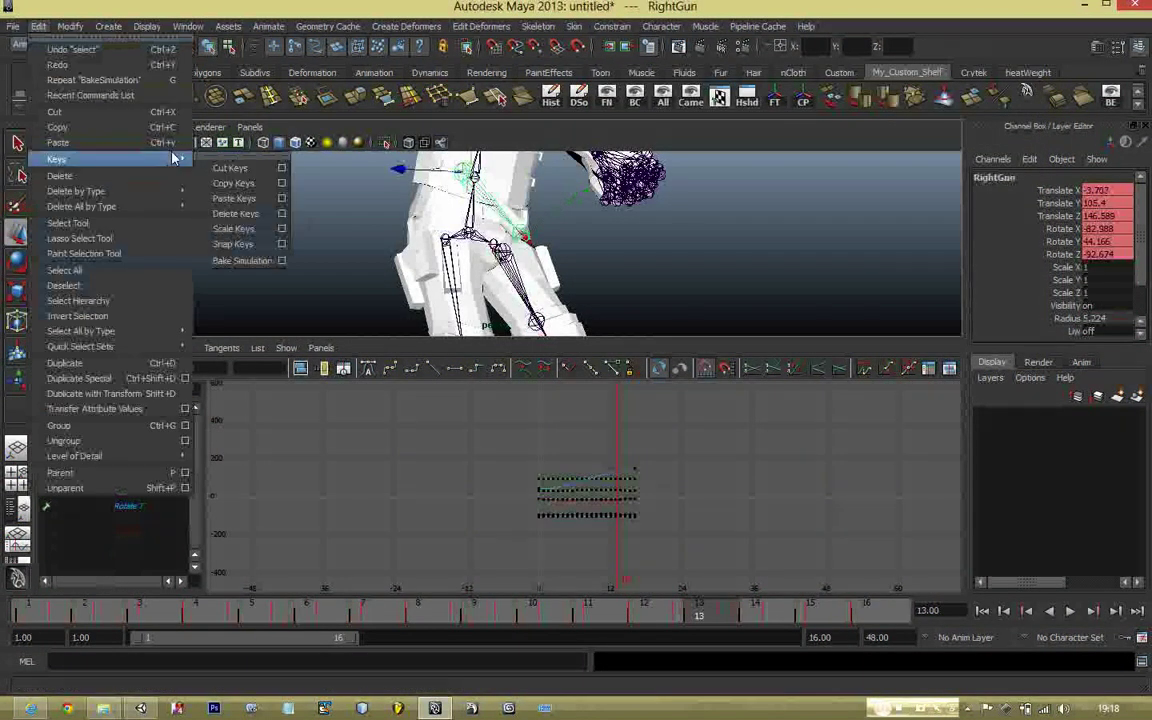
click(281, 260)
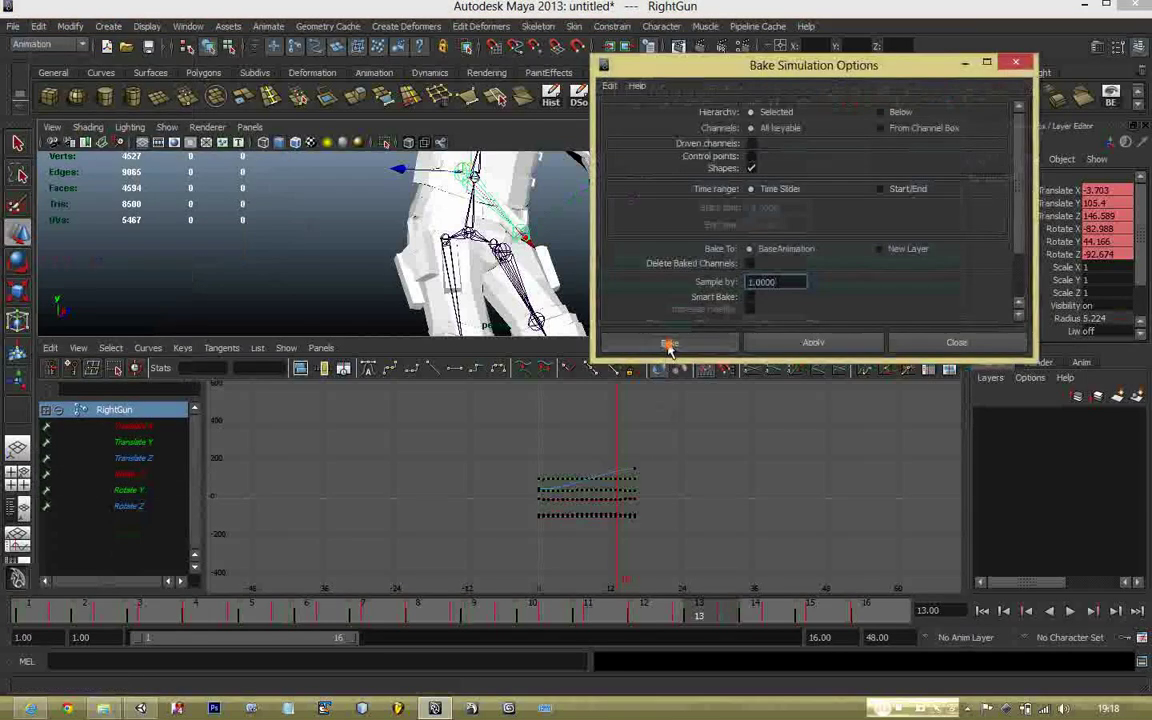
click(669, 345)
click(671, 263)
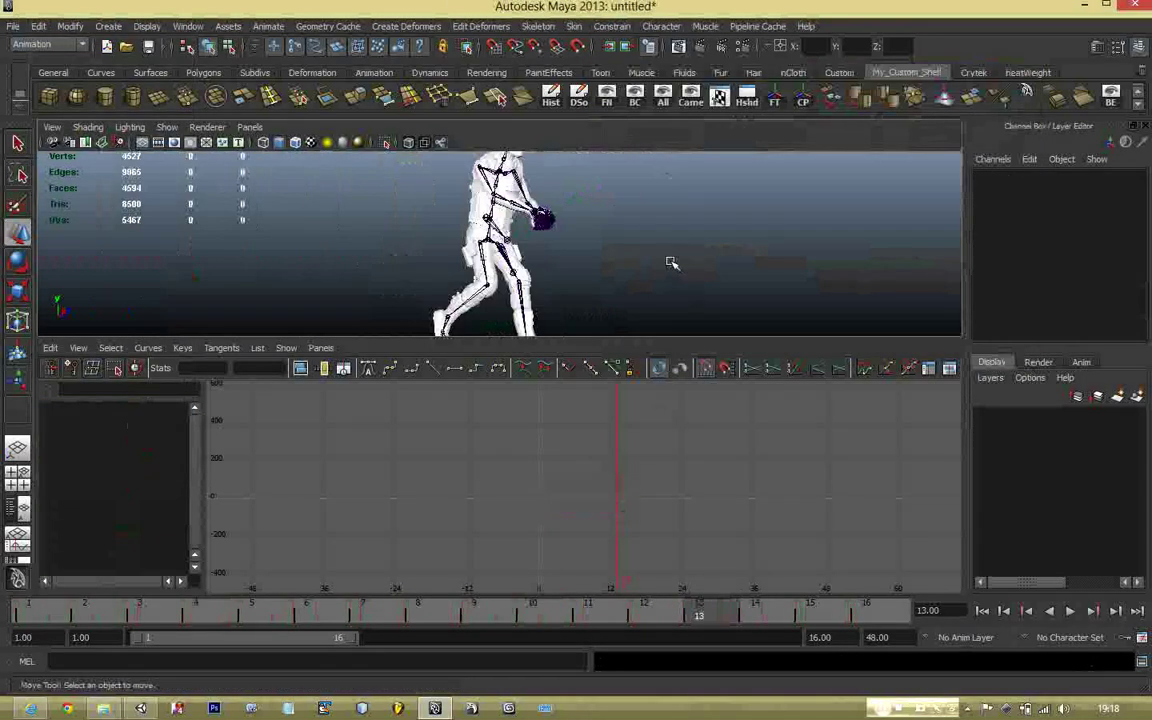
Start an FBX export of the whole scene to the Desktop with the file name RunAnimation
alt+drag(671, 263, 367, 271)
scroll(620, 263, up, 3)
scroll(613, 263, down, 3)
scroll(409, 275, up, 3)
alt+middle_drag(420, 276, 348, 278)
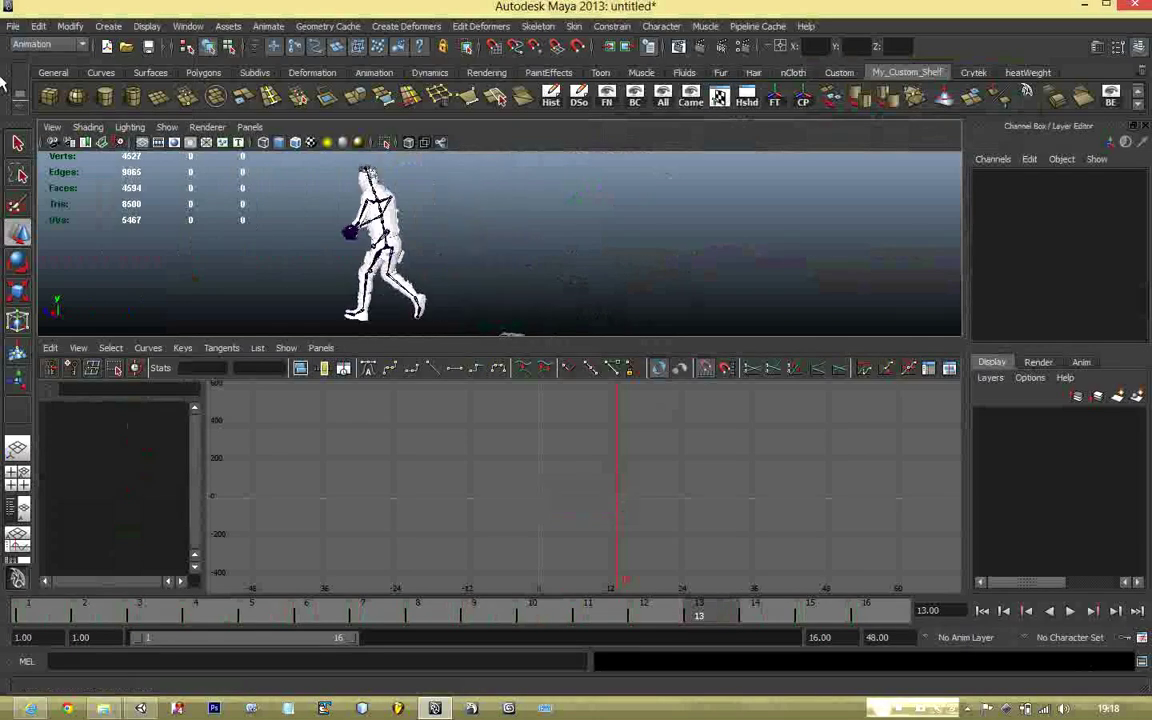
click(14, 28)
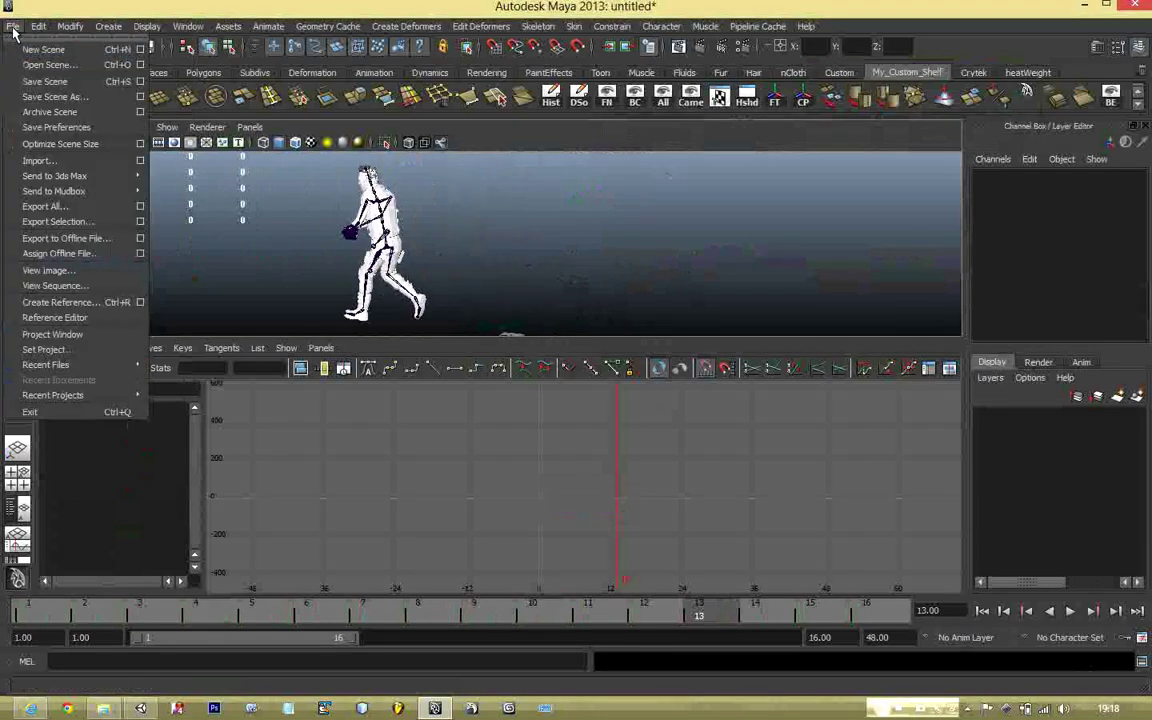
click(88, 208)
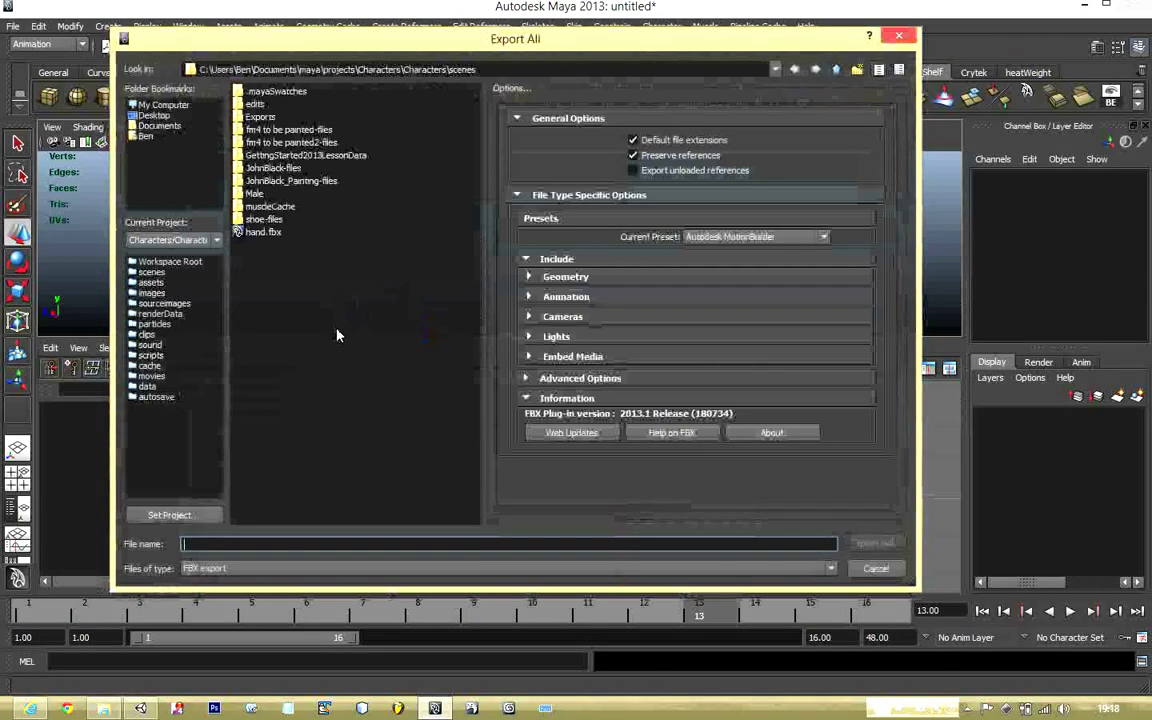
click(154, 115)
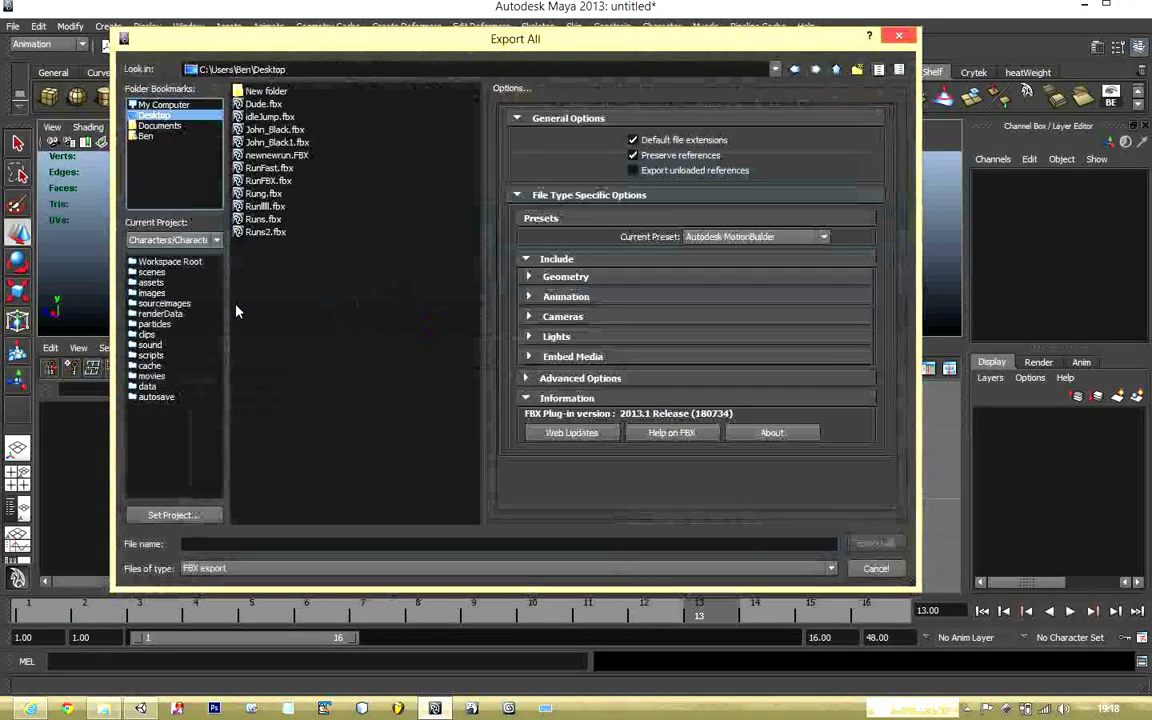
click(268, 543)
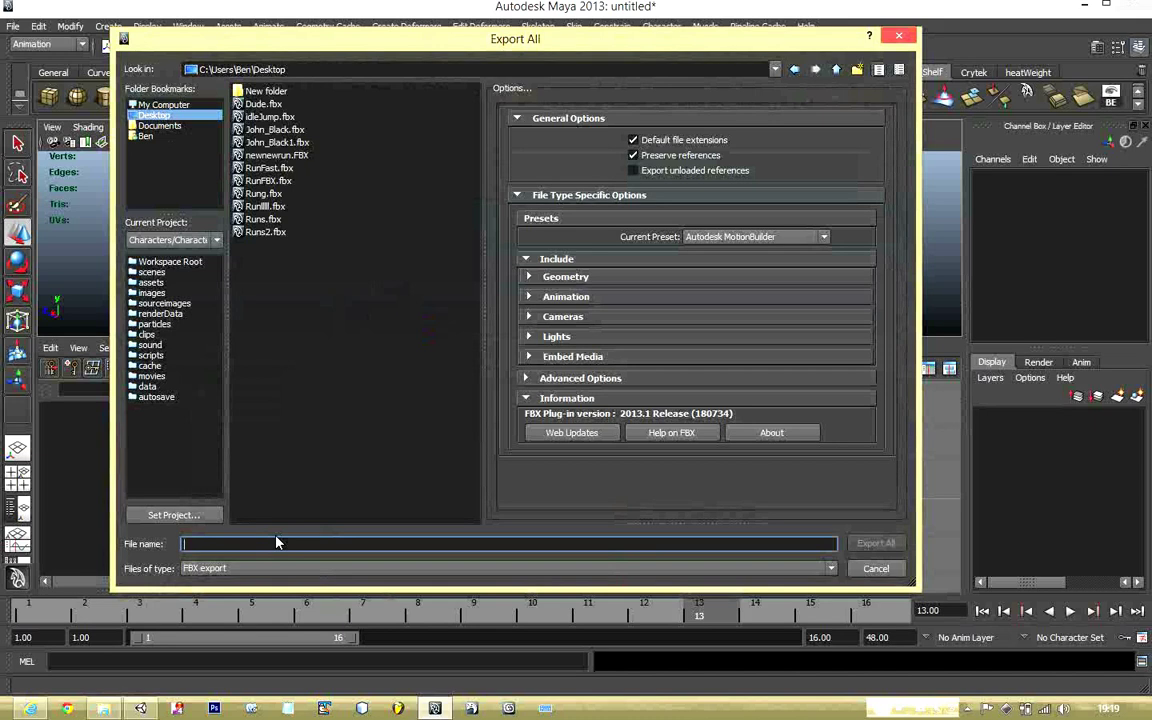
text(RunAn)
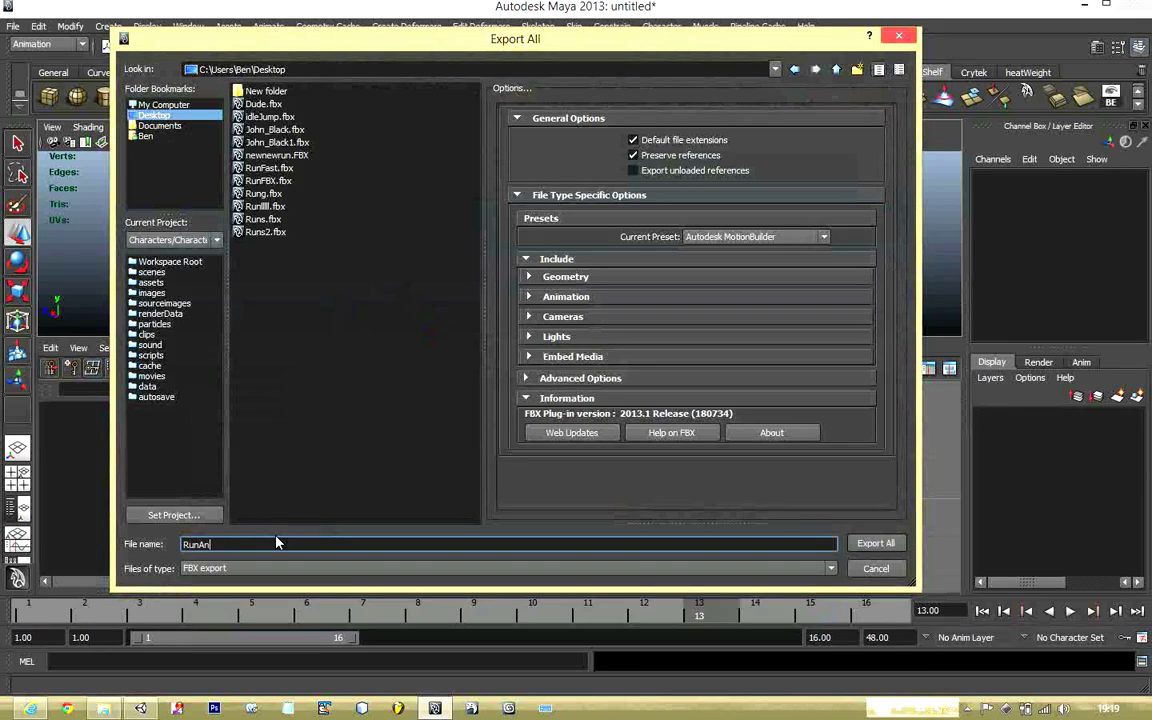
text(imatoion)
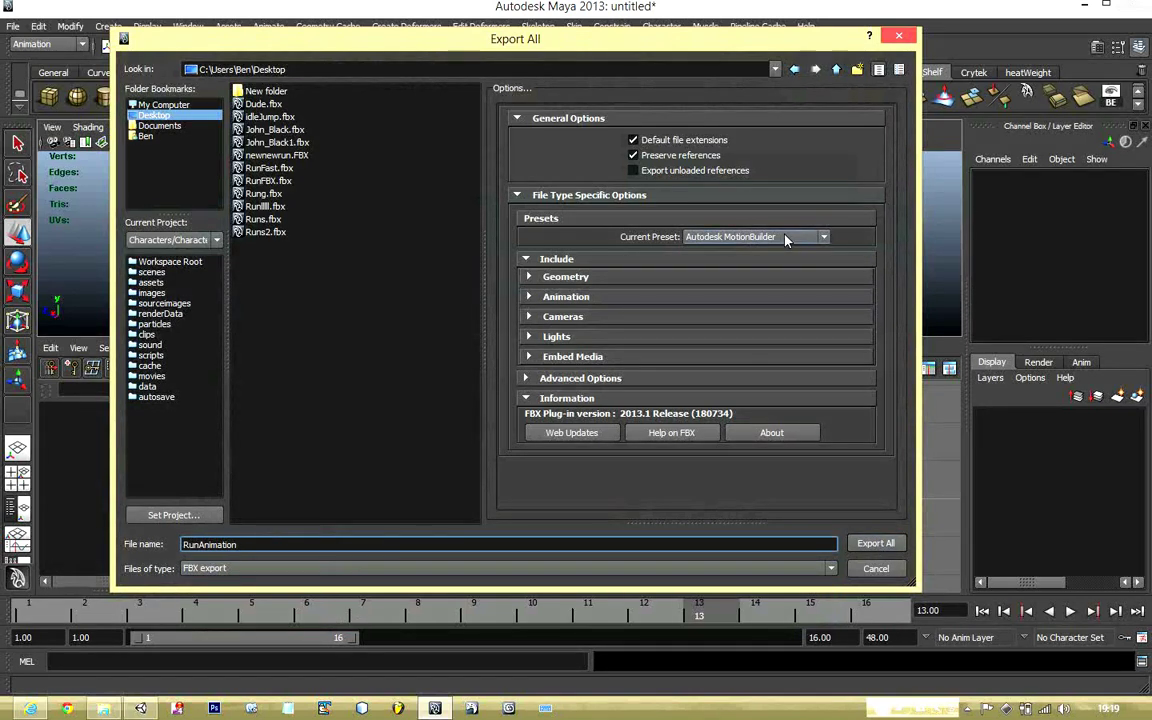
Choose the Autodesk MotionBuilder preset and export the scene
click(822, 237)
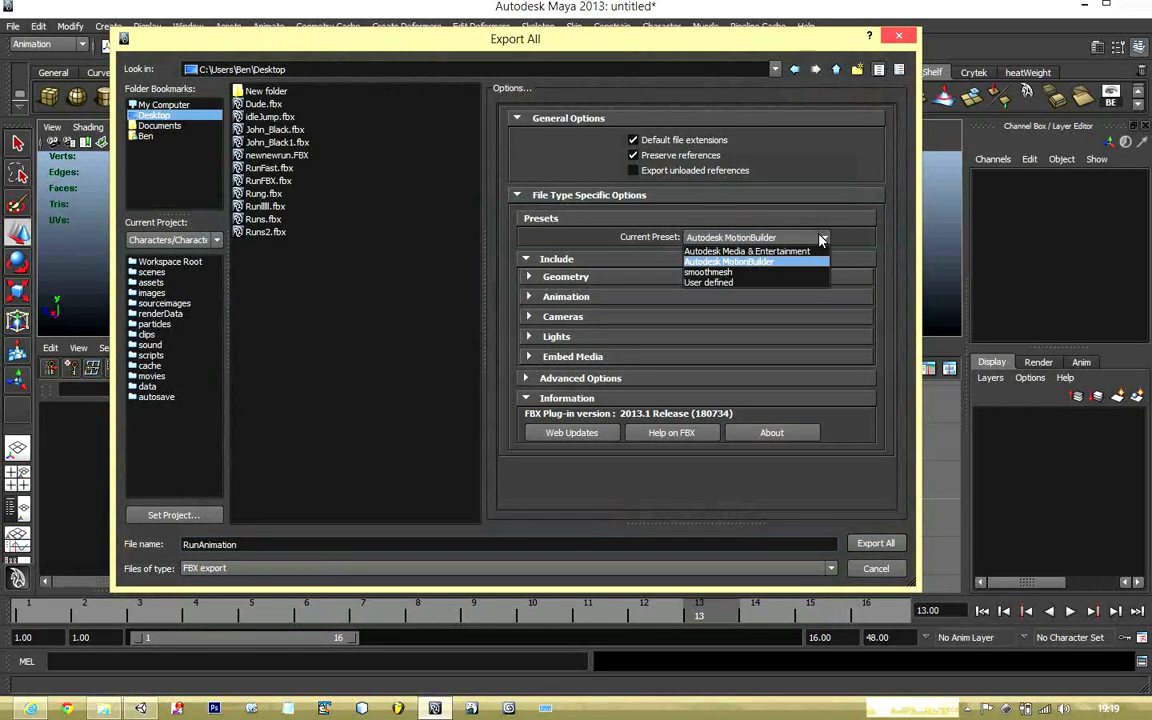
click(762, 261)
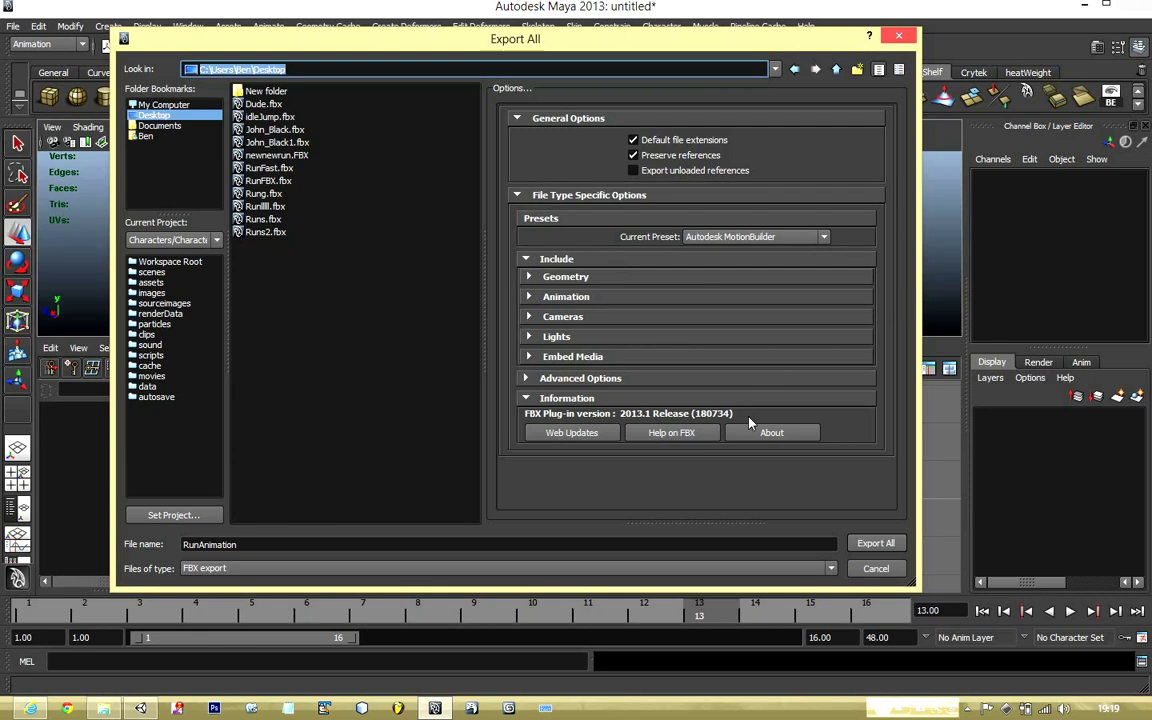
click(876, 544)
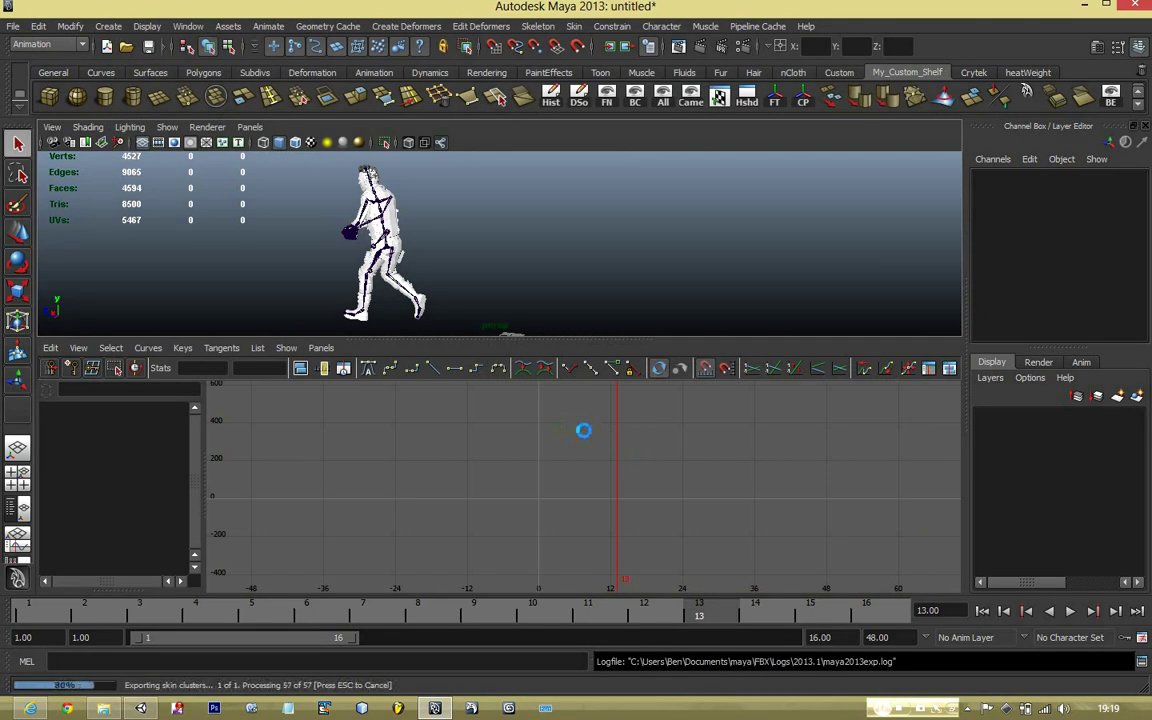
Read through the export warning's full description and dismiss the report
drag(574, 242, 609, 207)
click(520, 252)
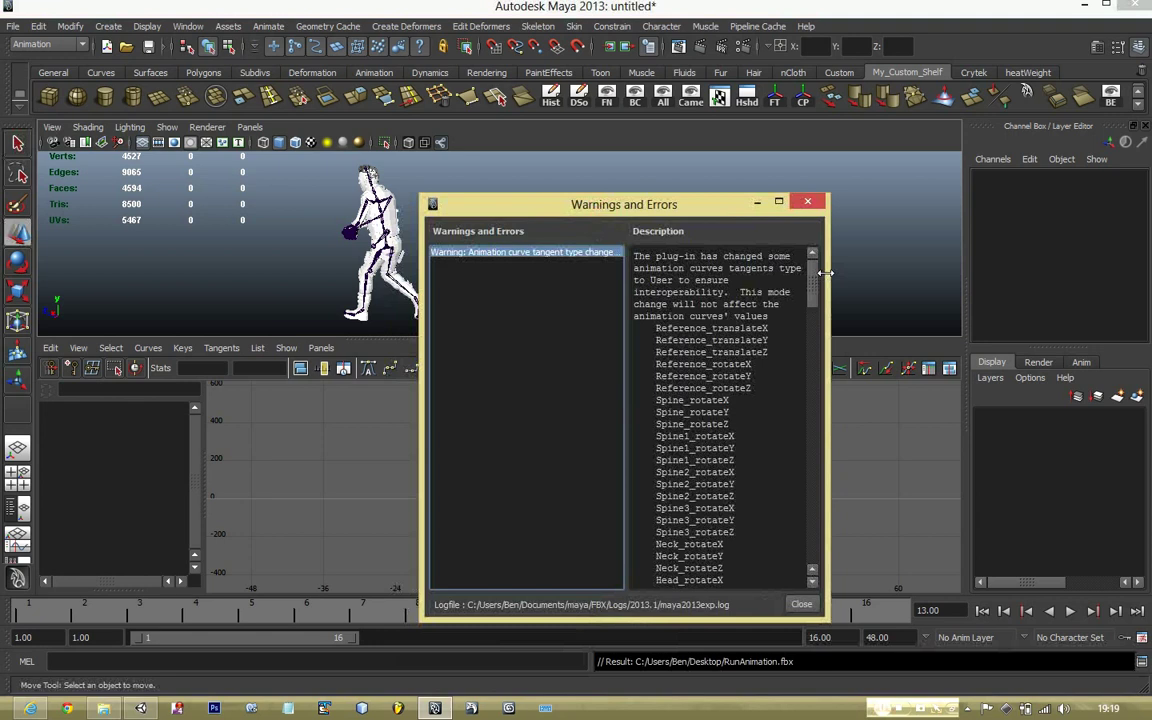
scroll(820, 270, down, 6)
scroll(822, 264, up, 7)
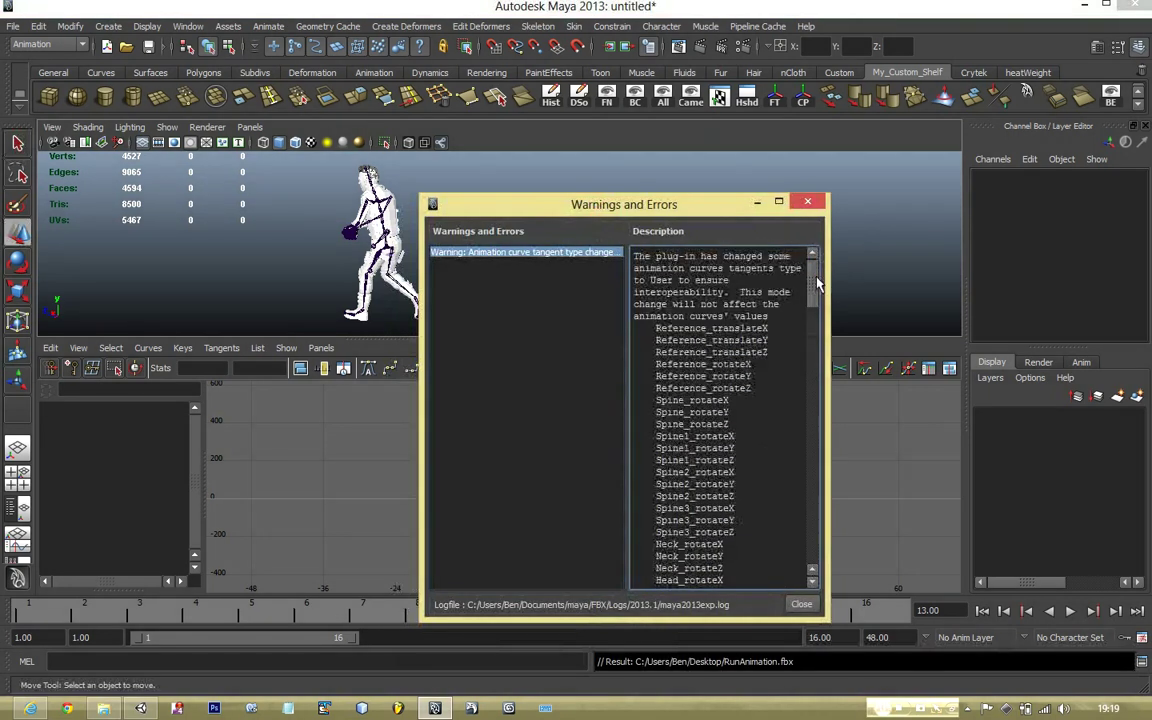
mouse_move(814, 272)
mouse_down()
mouse_move(810, 545)
mouse_move(810, 268)
mouse_move(814, 514)
mouse_move(826, 553)
mouse_move(808, 270)
mouse_up()
drag(813, 283, 813, 514)
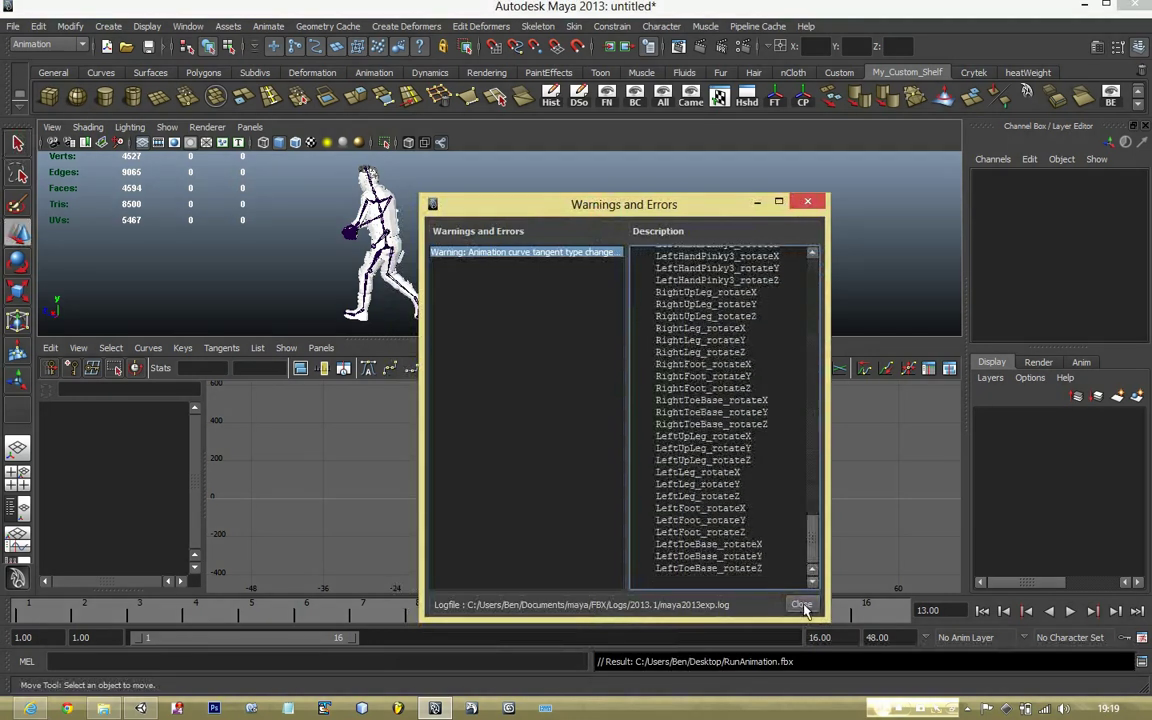
click(802, 605)
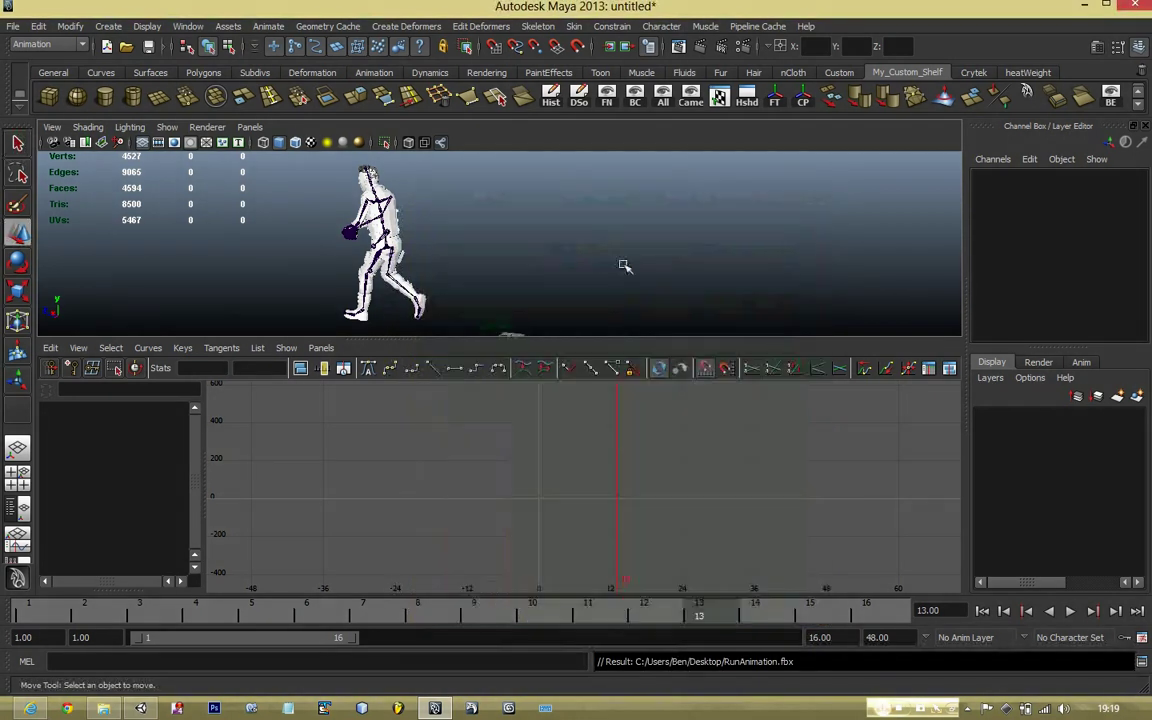
Switch to Unity and import the RunAnimation FBX file from the Desktop into the project's GameLevels folder
click(1086, 6)
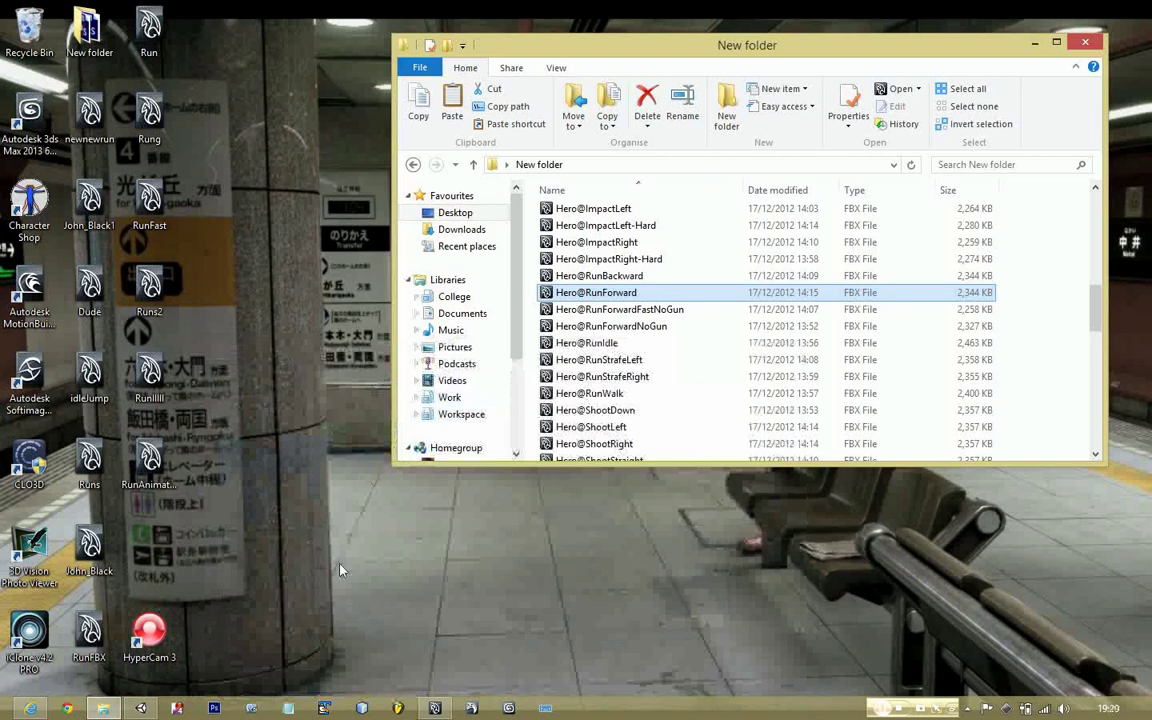
click(141, 708)
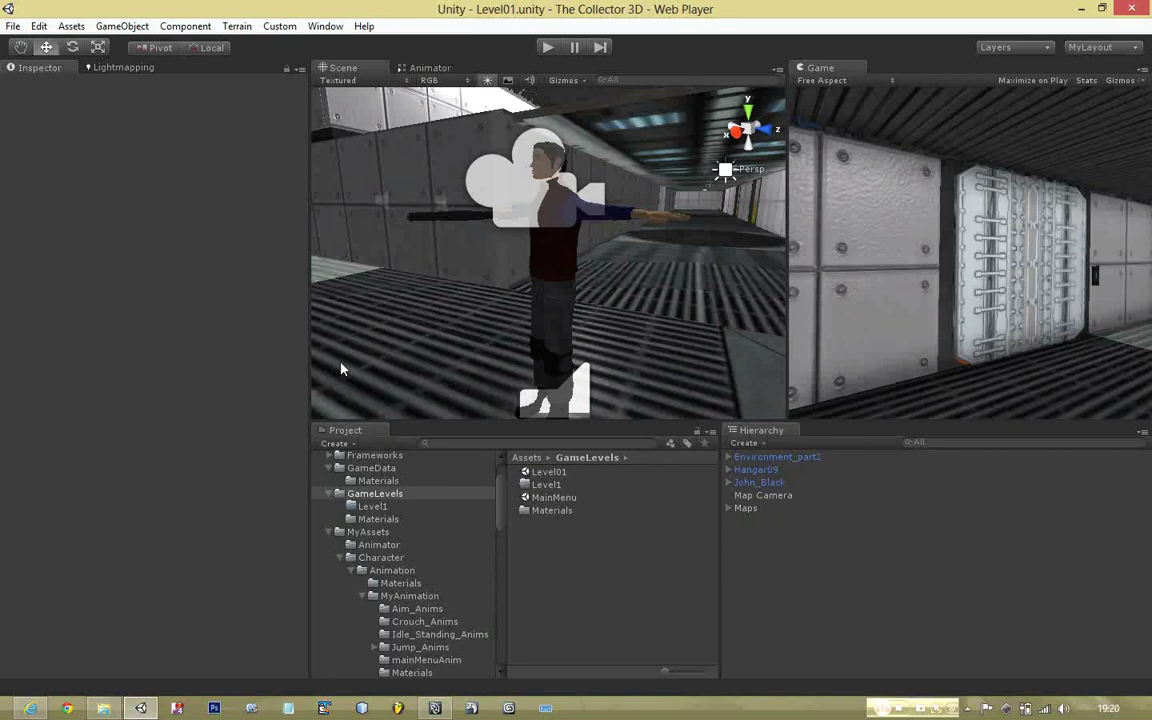
click(103, 708)
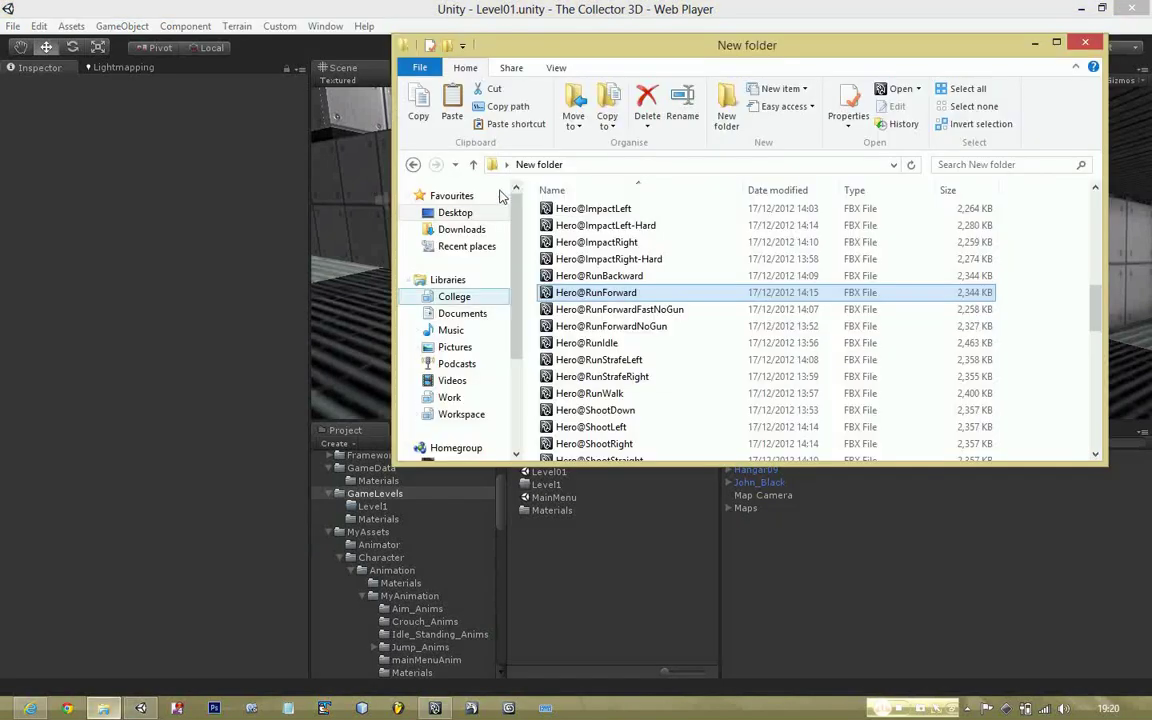
click(462, 212)
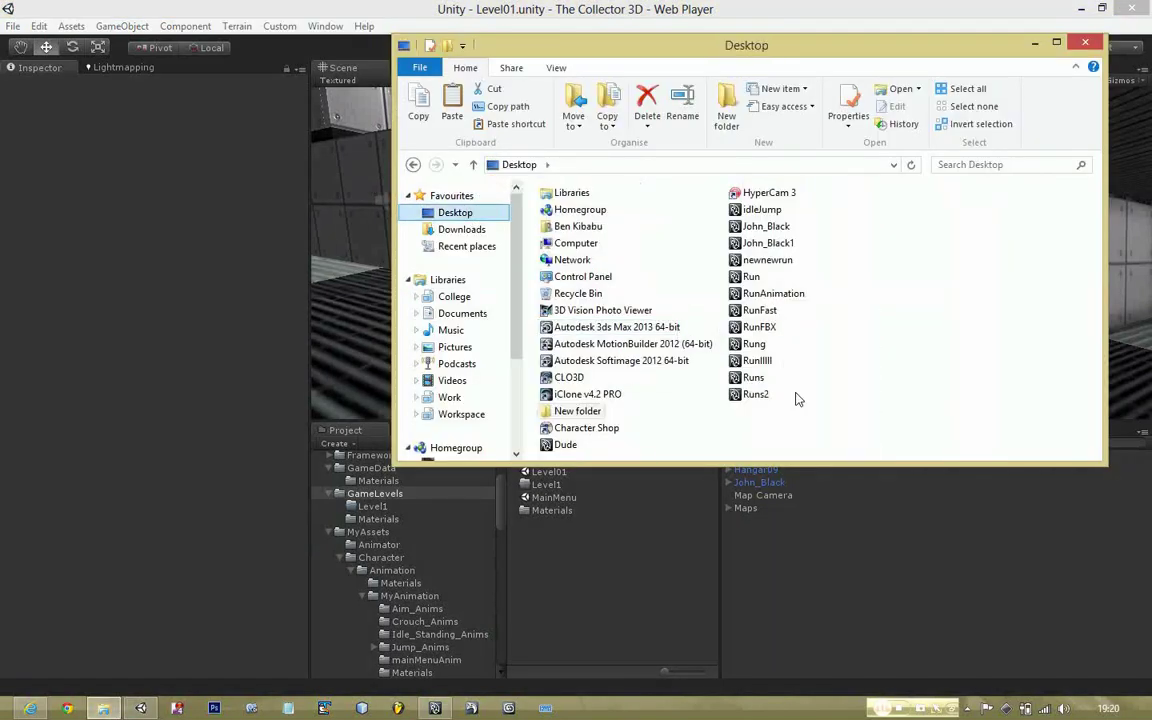
mouse_move(786, 46)
mouse_down()
mouse_move(830, 12)
mouse_move(810, 1)
mouse_move(806, 57)
mouse_move(798, 26)
mouse_up()
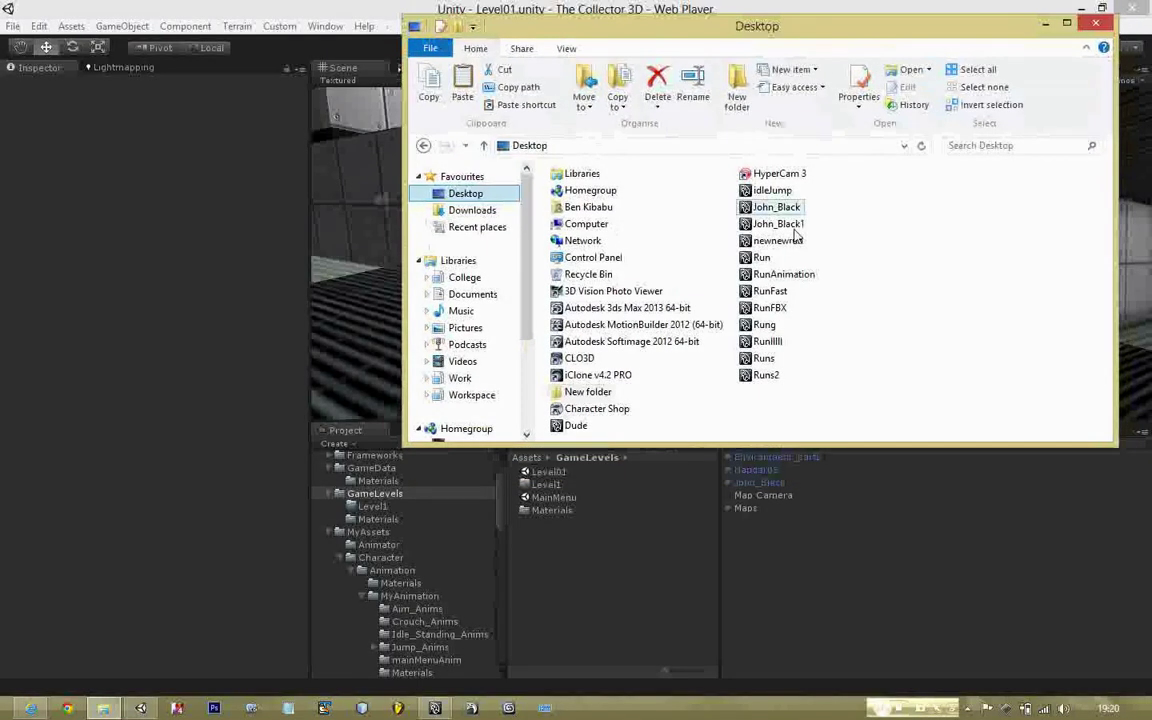
click(398, 494)
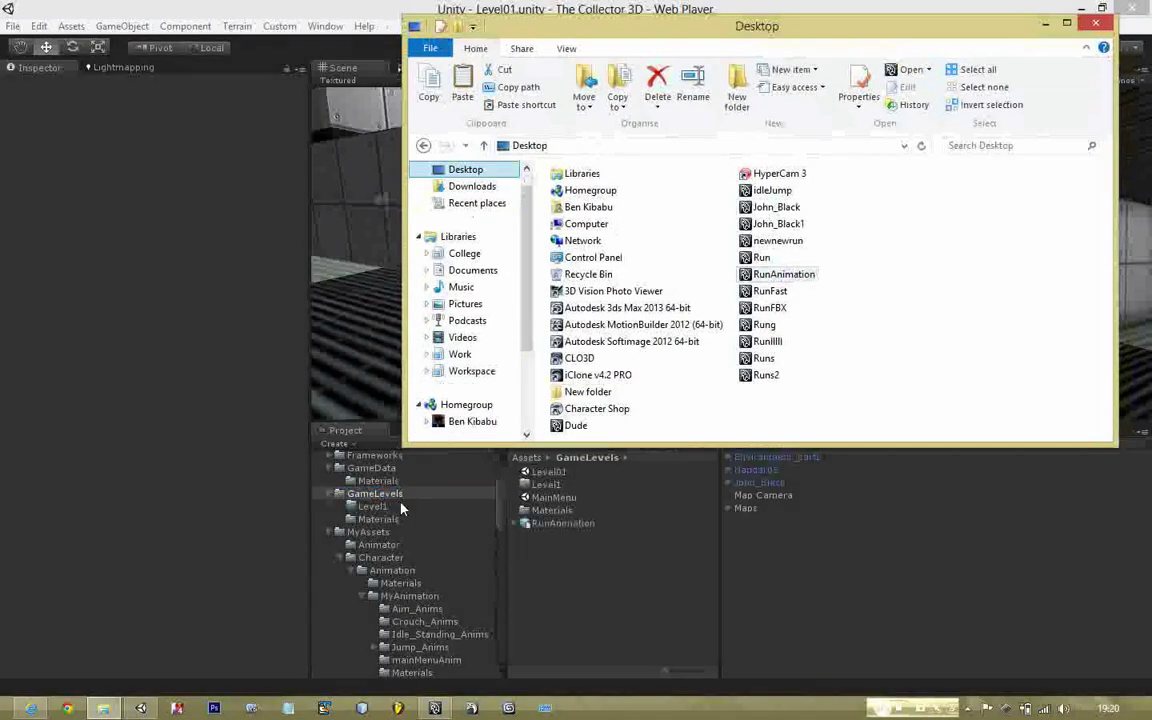
Select the imported RunAnimation asset and inspect its model from several angles in the preview
click(565, 524)
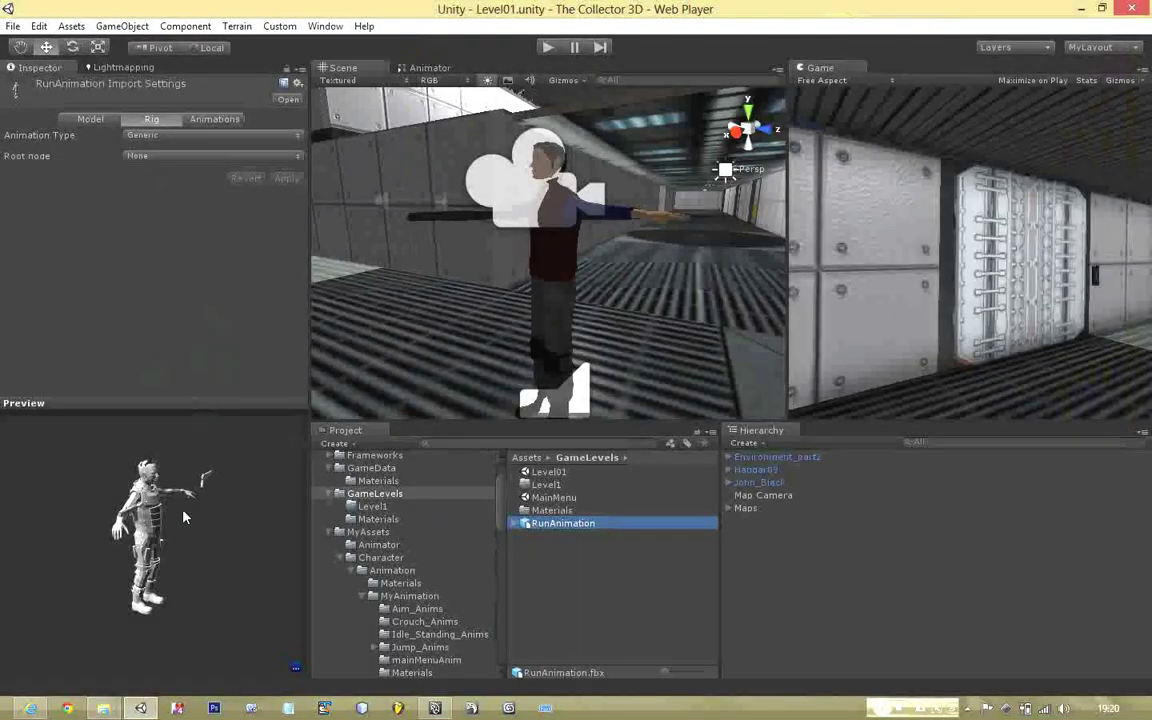
drag(206, 510, 272, 466)
alt+drag(117, 527, 60, 529)
key(w)
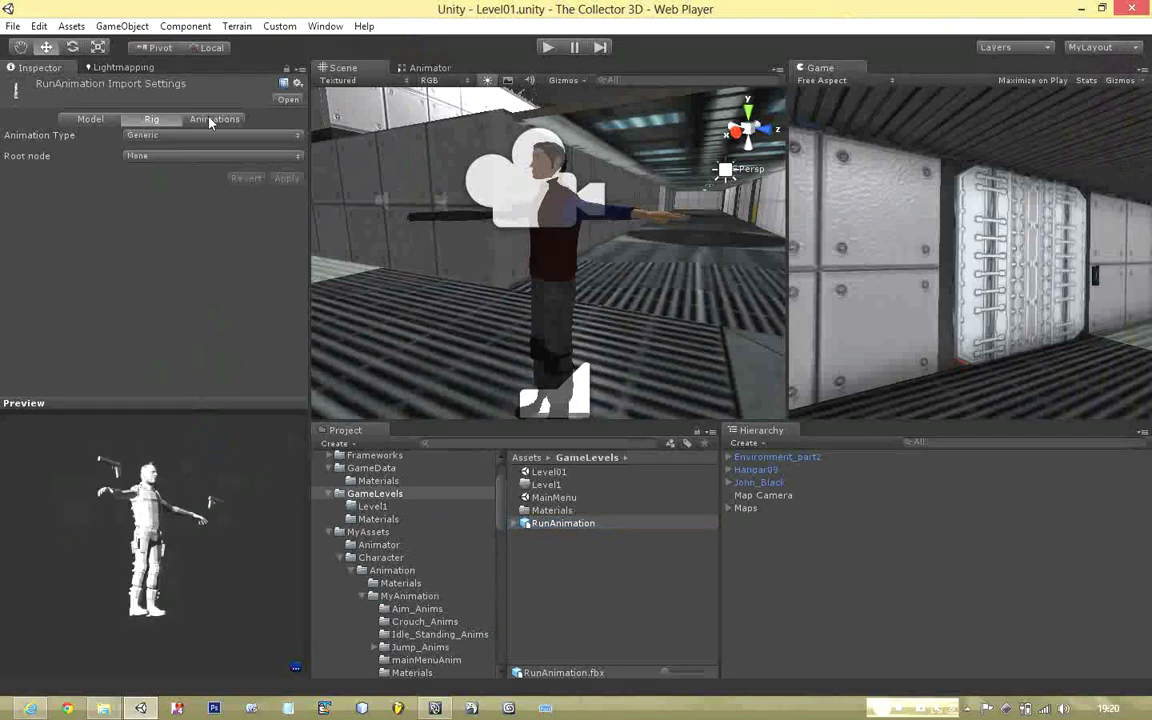
Review the Take 001 clip's root transform import settings and play the clip in the preview
click(212, 120)
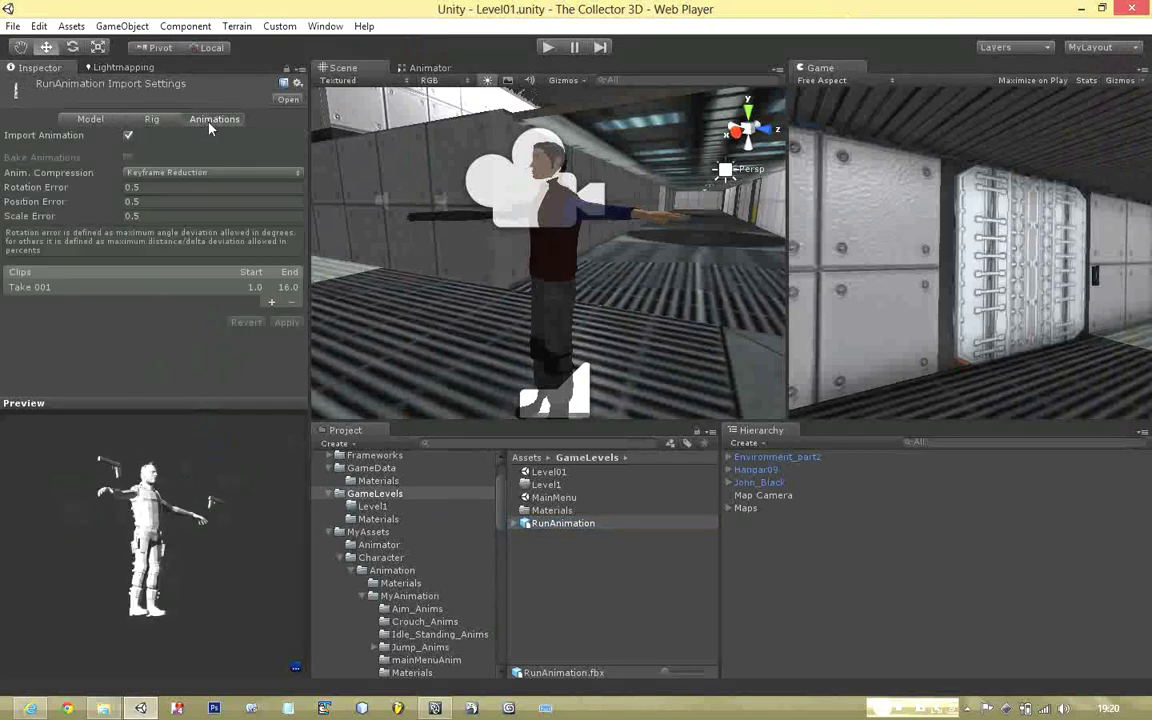
click(40, 288)
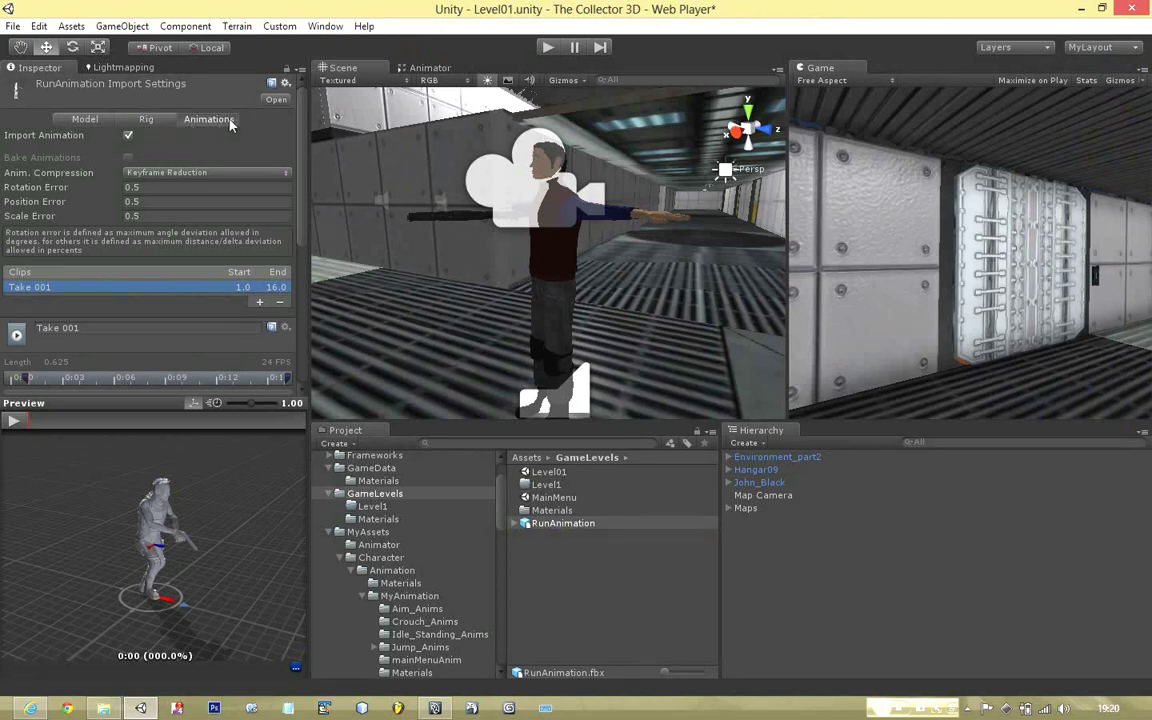
scroll(197, 270, down, 10)
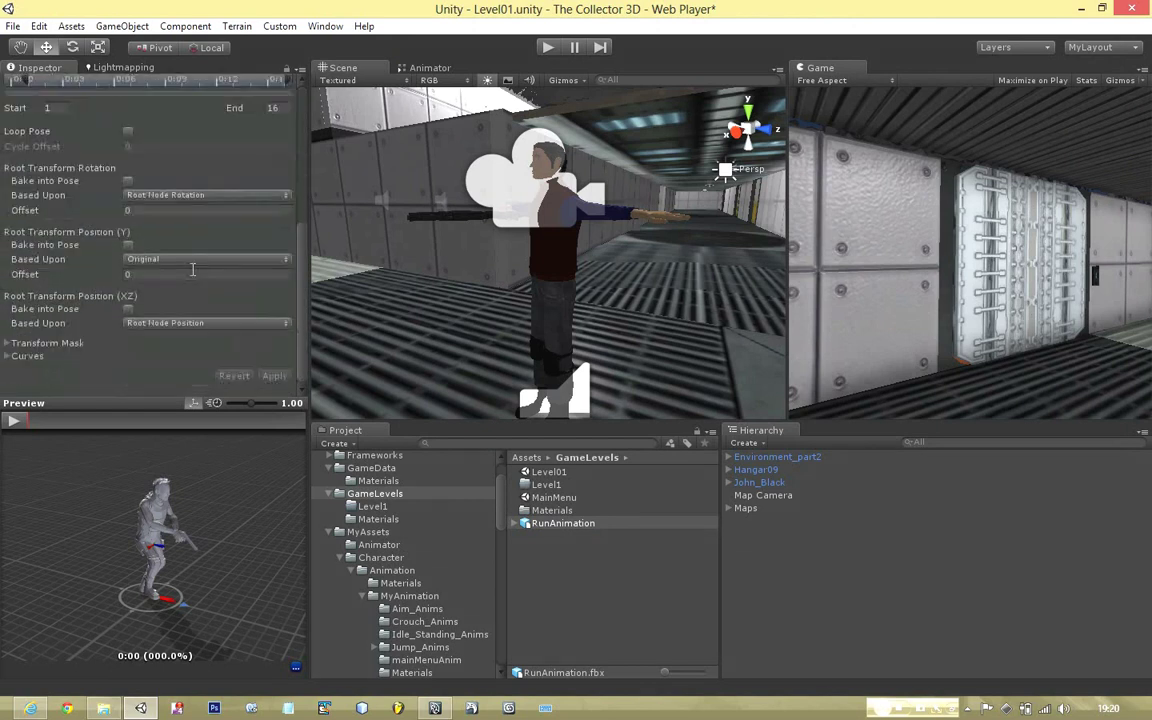
scroll(190, 272, up, 4)
scroll(190, 272, down, 4)
scroll(192, 271, up, 2)
scroll(192, 271, down, 2)
click(16, 421)
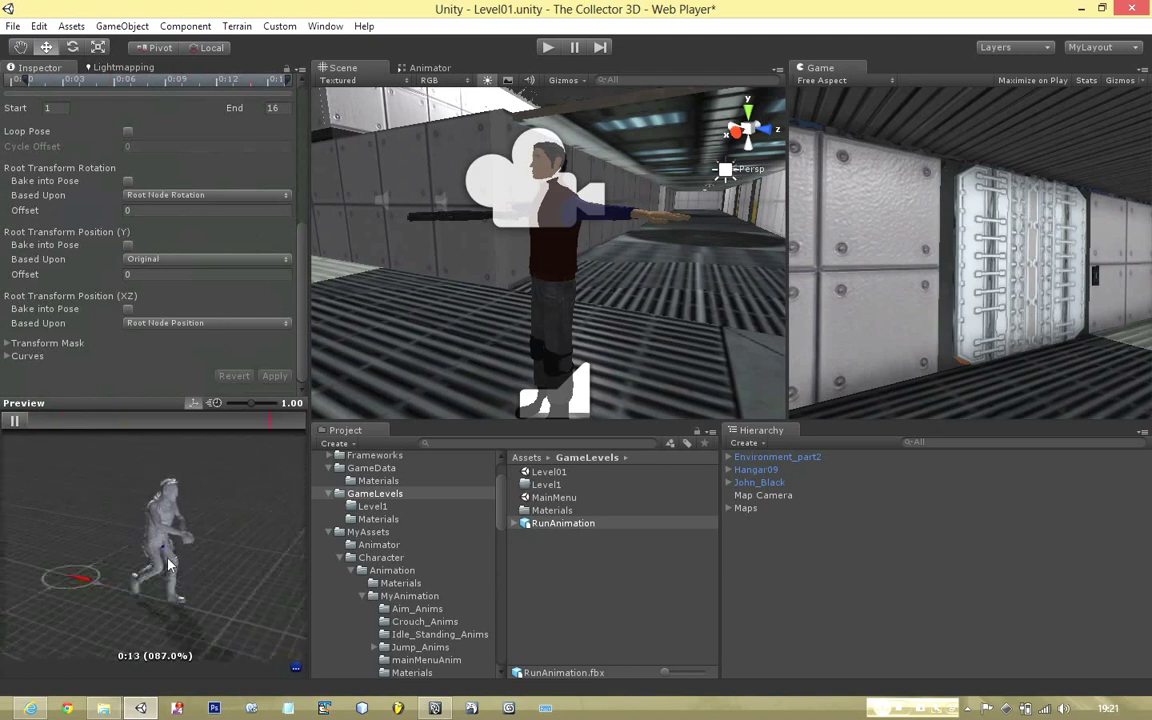
alt+drag(183, 594, 260, 576)
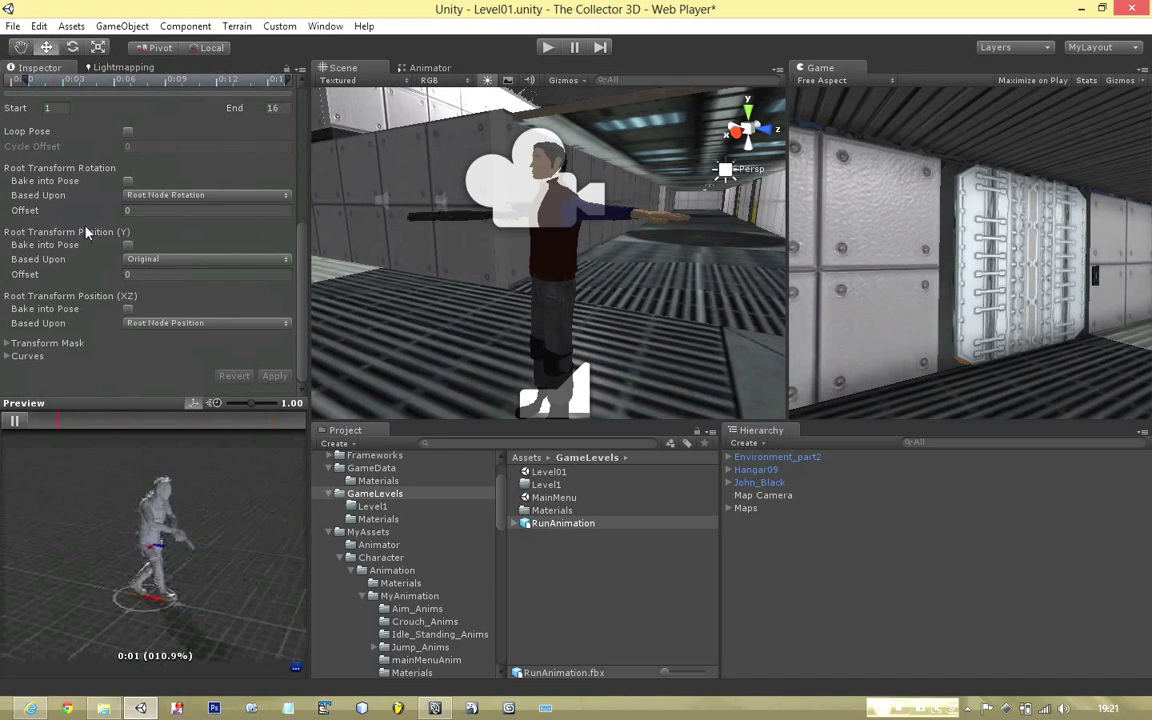
Try Loop Pose on the Take 001 clip while watching the preview, and revert the clip settings
click(127, 132)
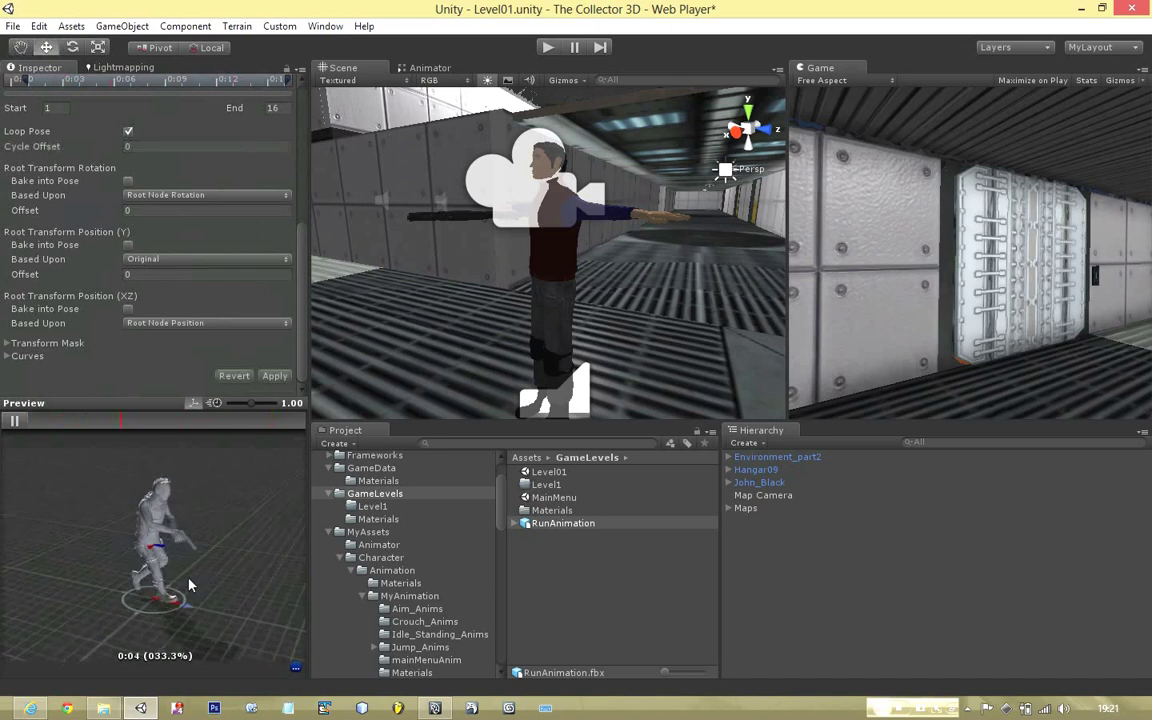
alt+drag(219, 584, 158, 582)
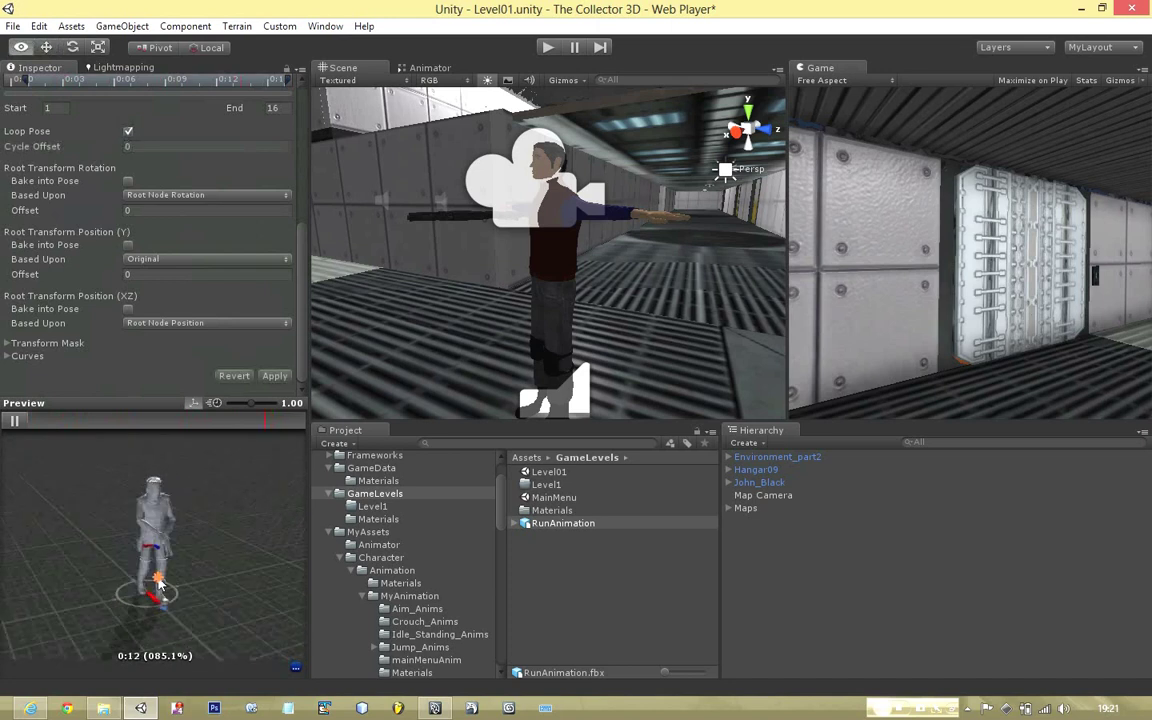
click(127, 132)
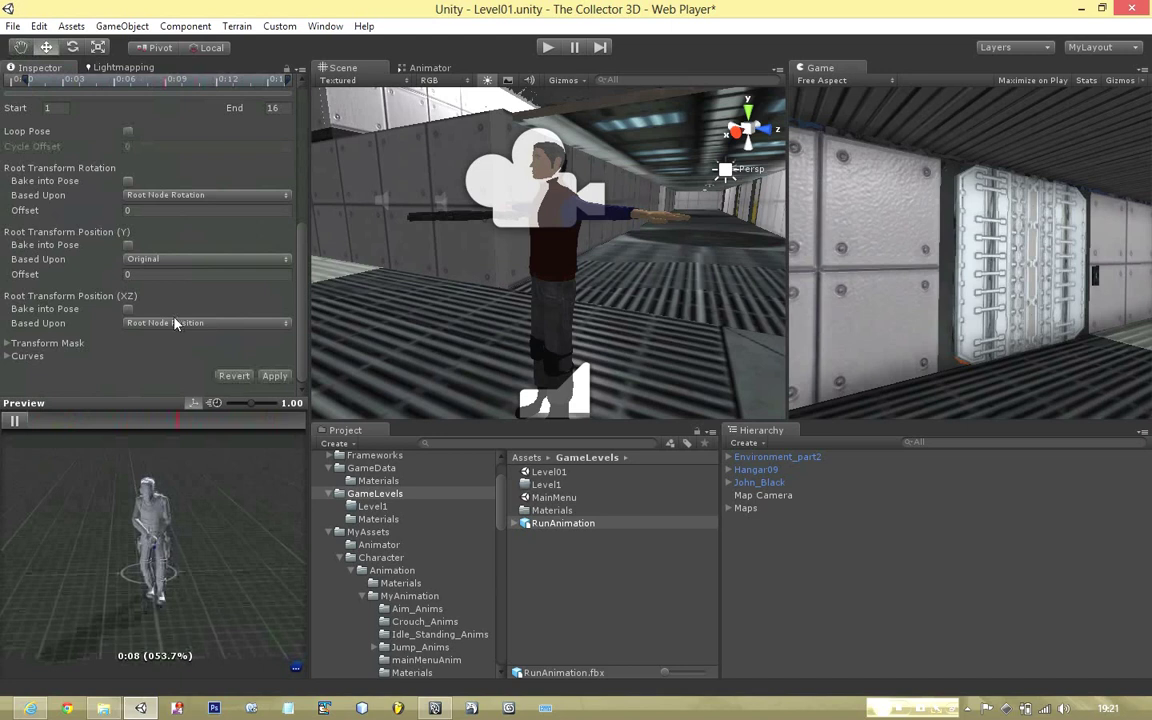
click(246, 380)
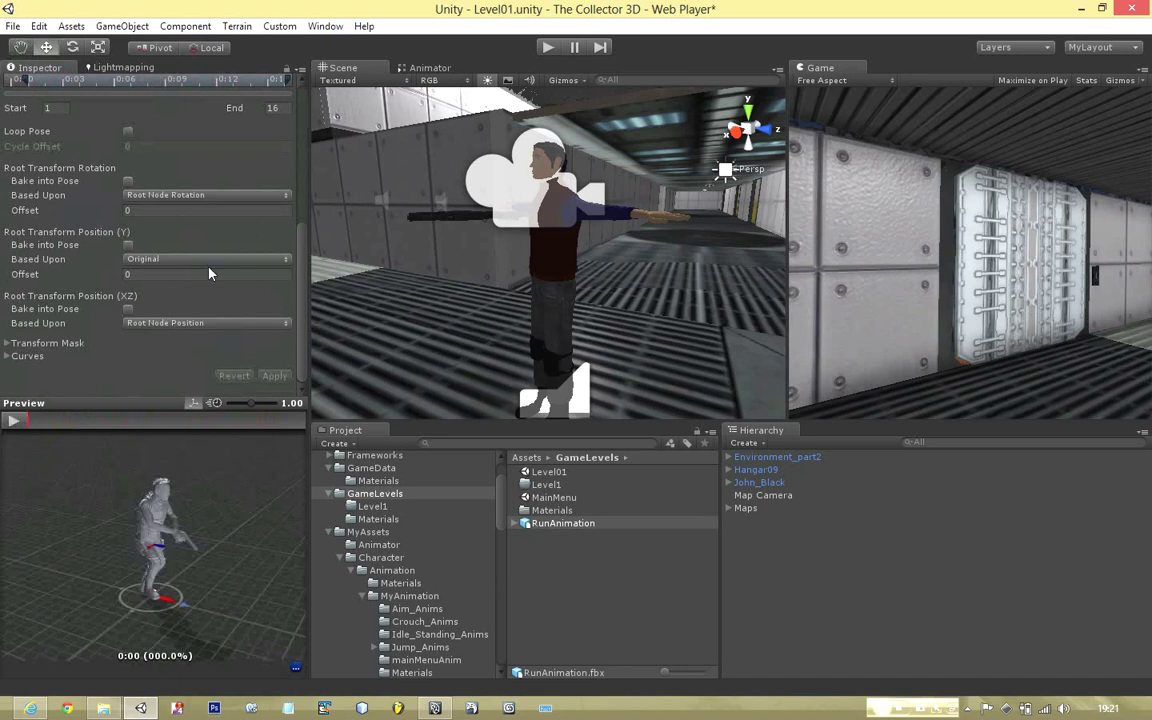
Set RunAnimation's rig animation type to Humanoid, creating the avatar from this model, and apply the import settings
scroll(100, 308, up, 5)
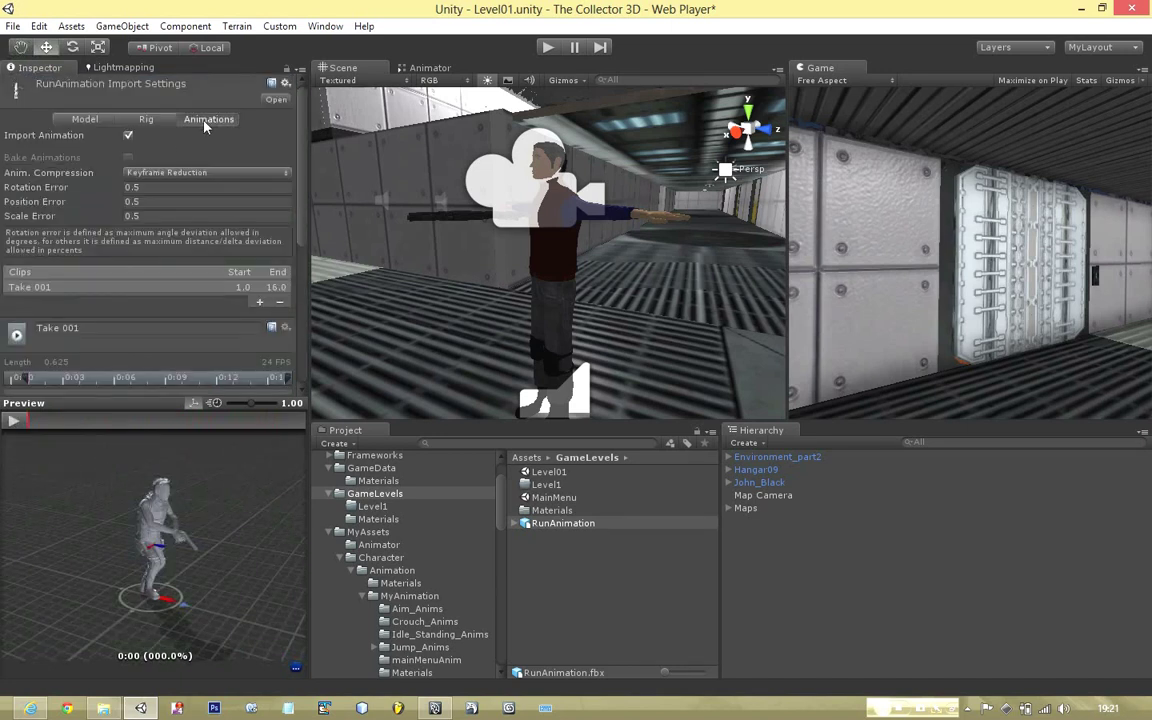
click(148, 119)
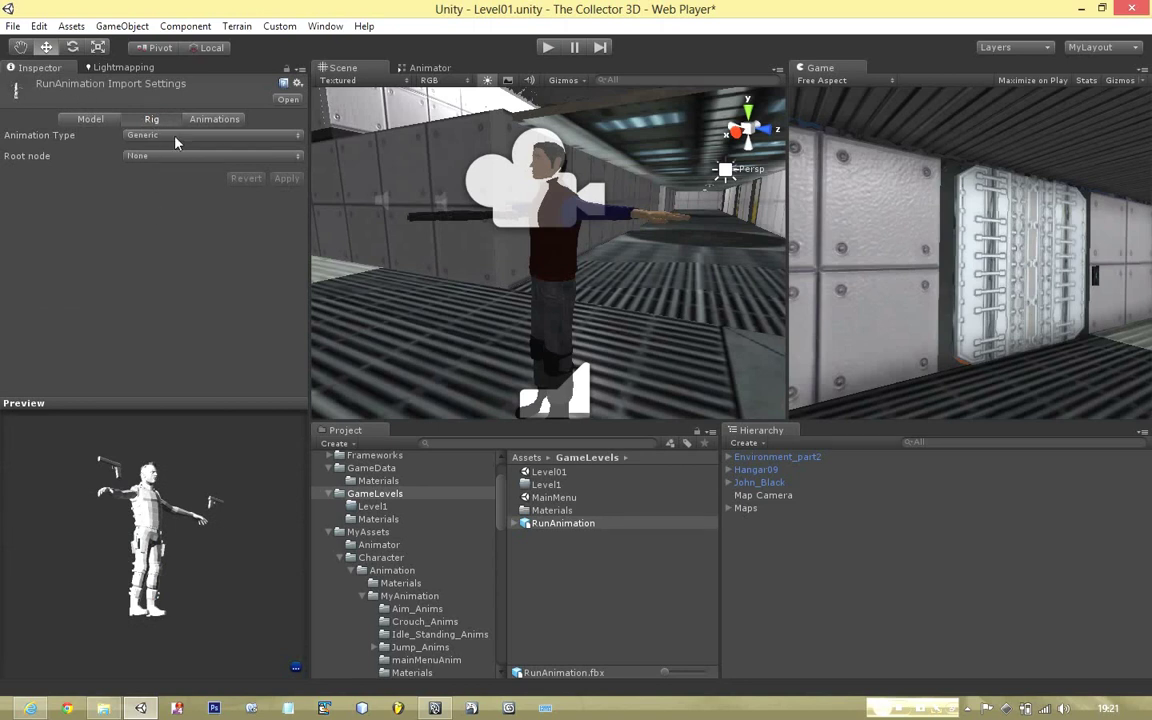
click(255, 140)
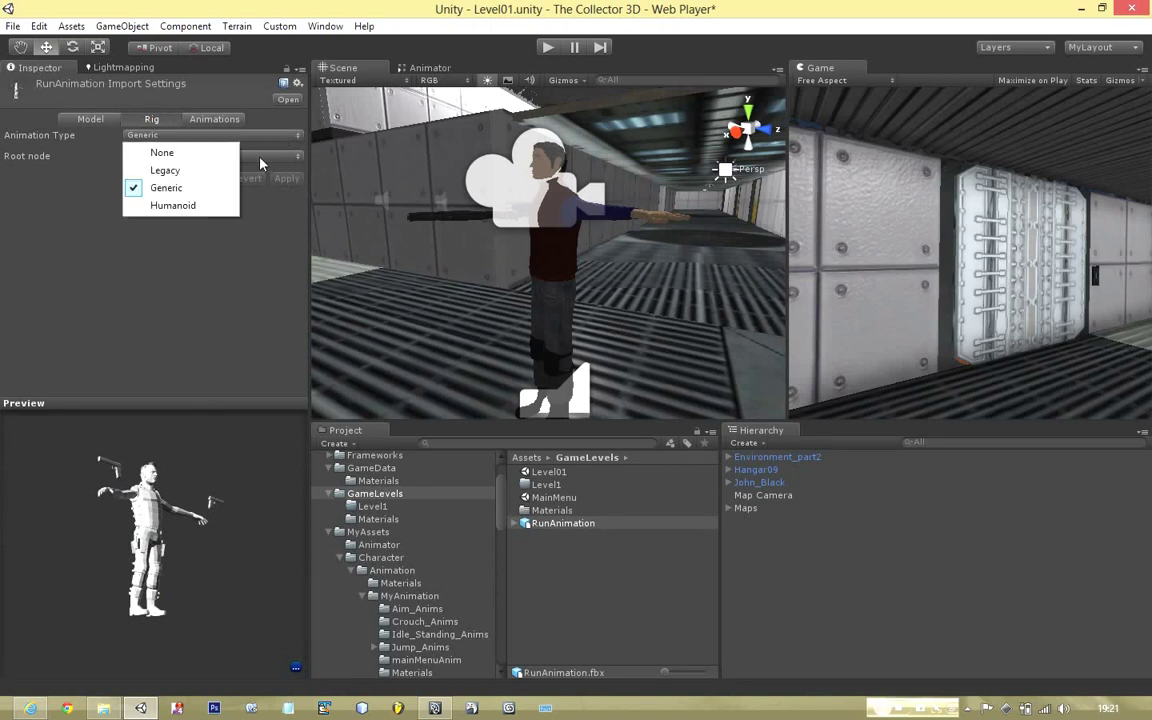
click(211, 206)
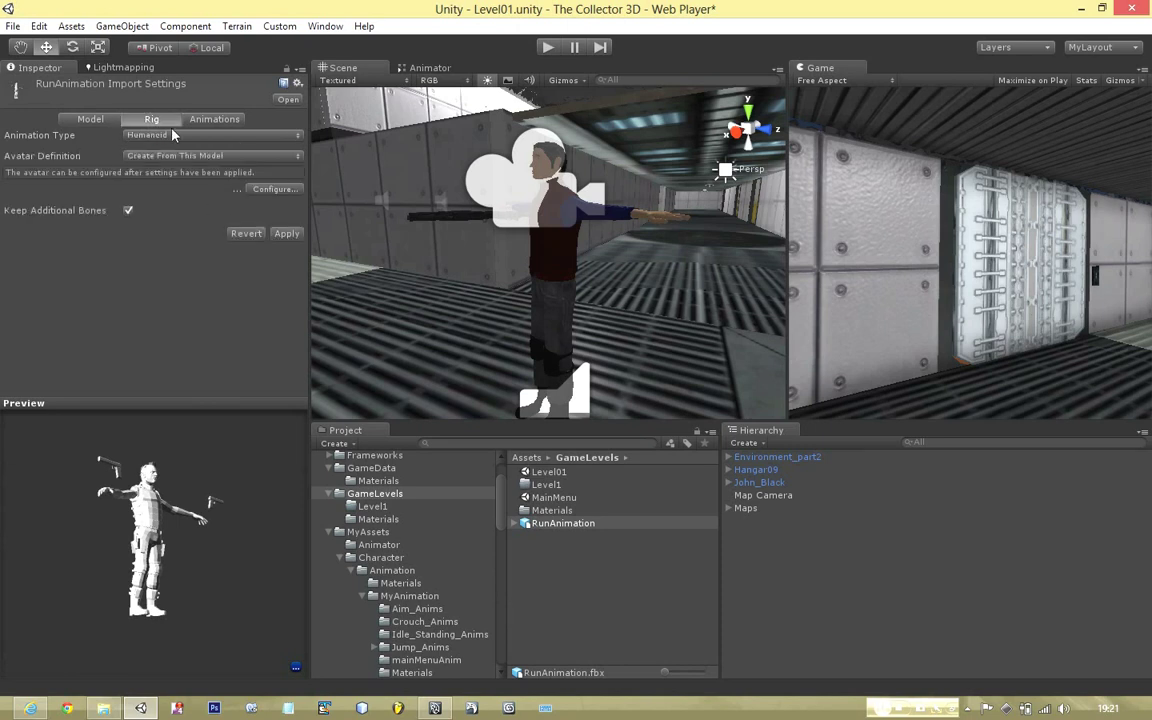
click(286, 234)
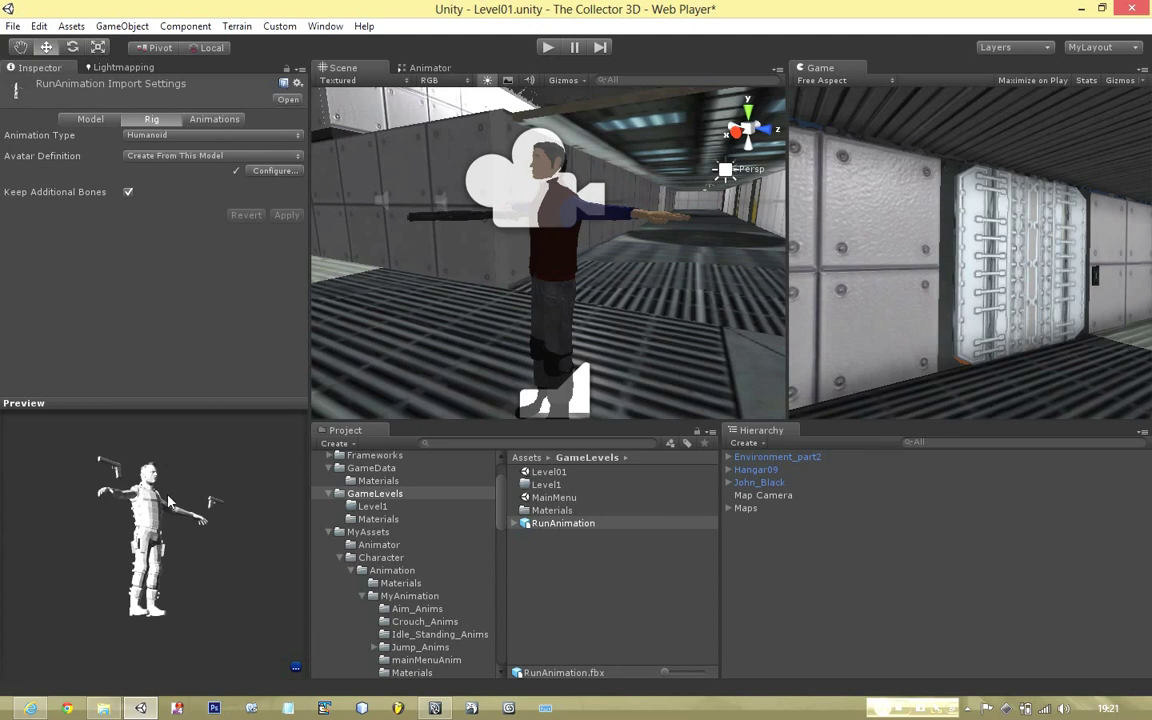
Open the avatar configuration for the RunAnimation rig, saving the changes to the Level01 scene
mouse_move(163, 493)
mouse_down()
mouse_move(175, 485)
mouse_move(149, 537)
mouse_move(172, 508)
mouse_up()
right_drag(202, 511, 100, 522)
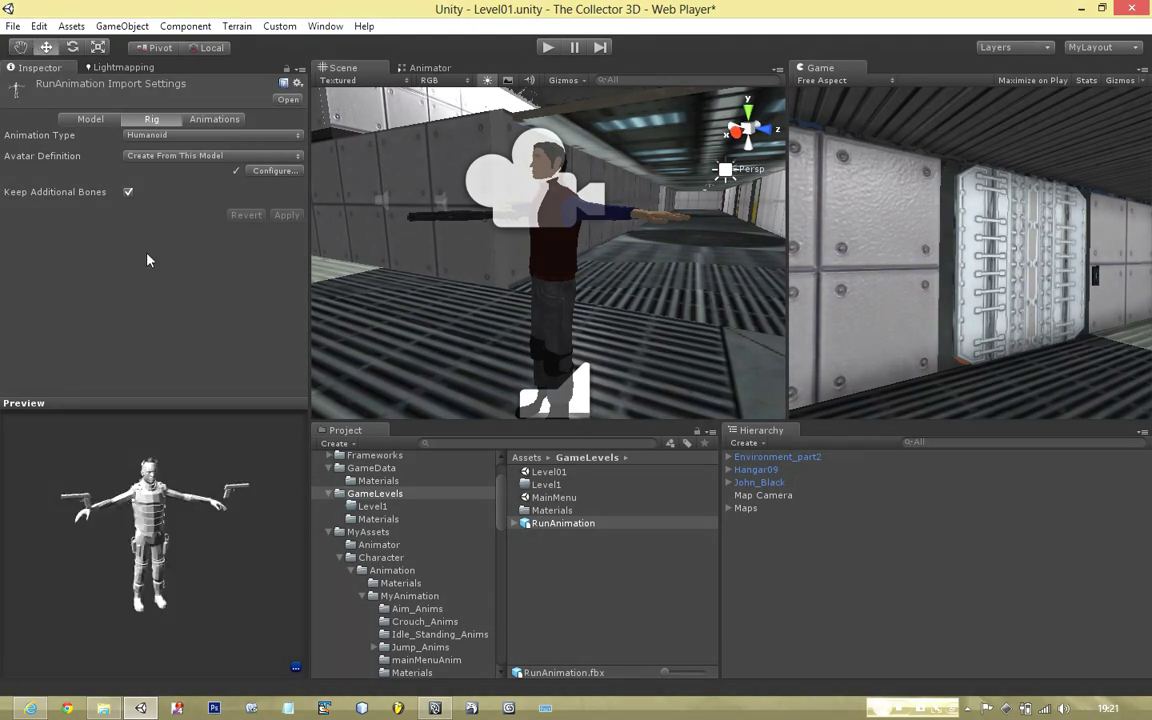
click(266, 172)
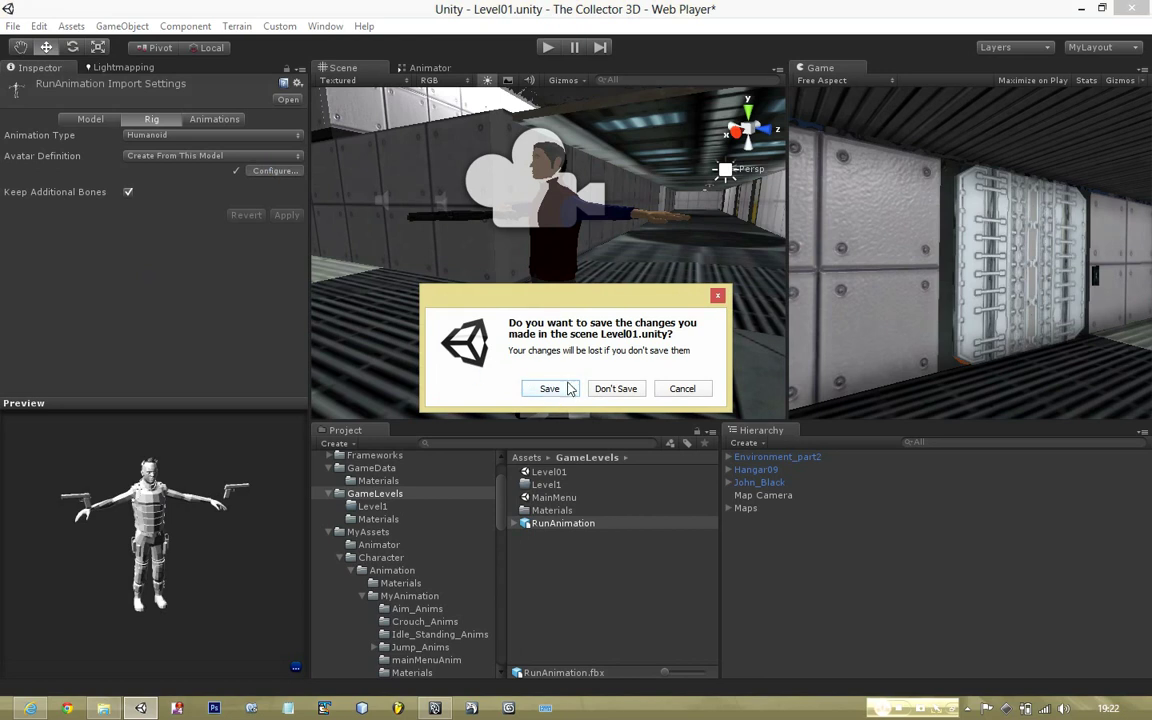
click(566, 389)
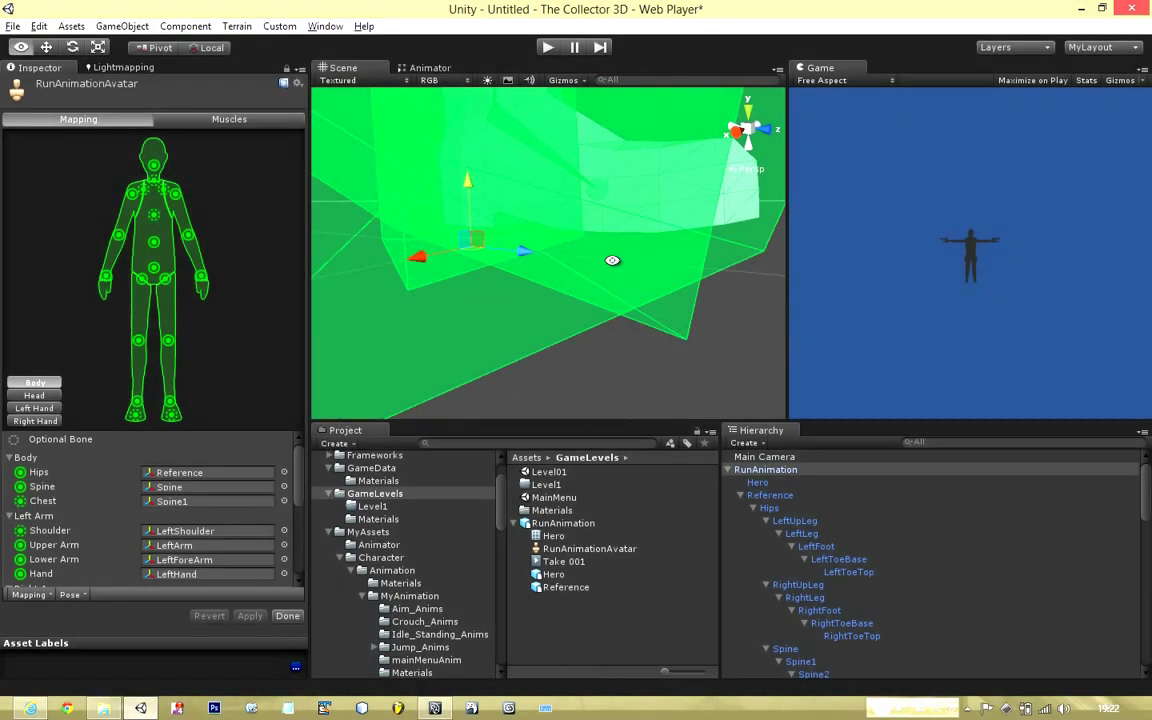
Examine the avatar's skeleton on the character model, especially which bones are mapped around the hips and spine
middle_drag(607, 239, 616, 346)
scroll(616, 346, up, 2)
alt+drag(616, 347, 362, 272)
scroll(528, 250, up, 5)
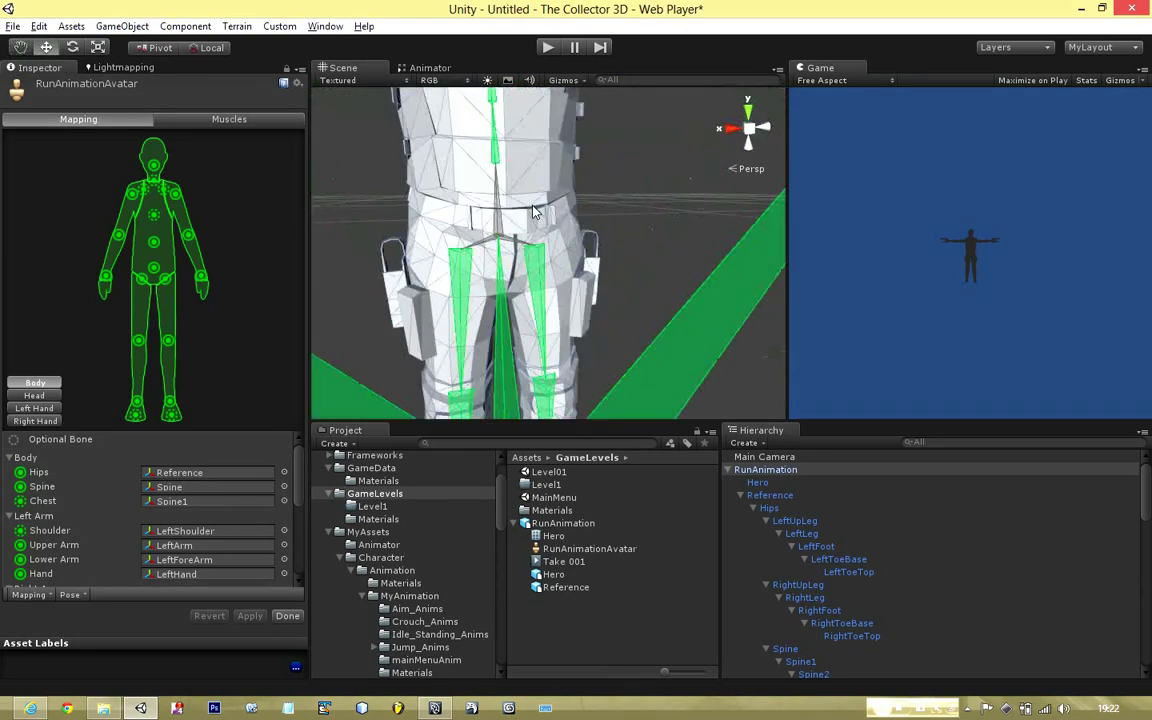
middle_drag(534, 212, 556, 321)
scroll(548, 278, down, 7)
scroll(556, 321, up, 6)
scroll(556, 315, down, 6)
scroll(557, 316, up, 4)
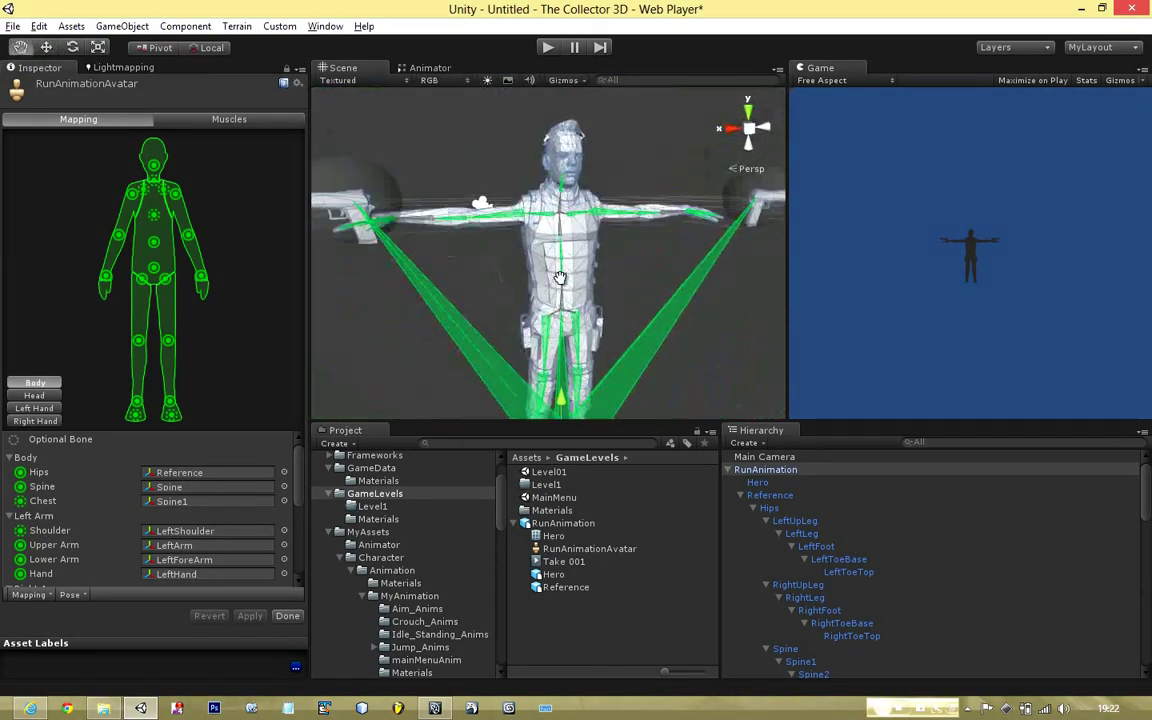
scroll(600, 270, down, 2)
alt+drag(593, 264, 658, 212)
alt+drag(428, 253, 548, 326)
scroll(548, 325, up, 5)
scroll(550, 324, down, 4)
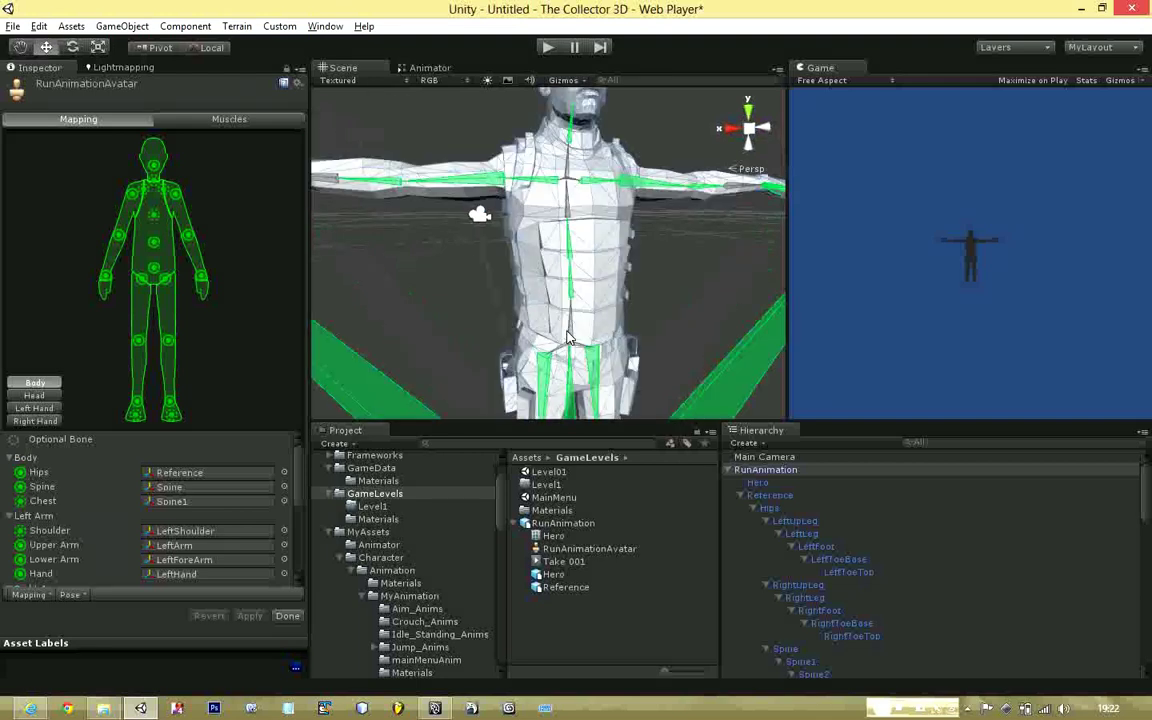
scroll(541, 285, up, 2)
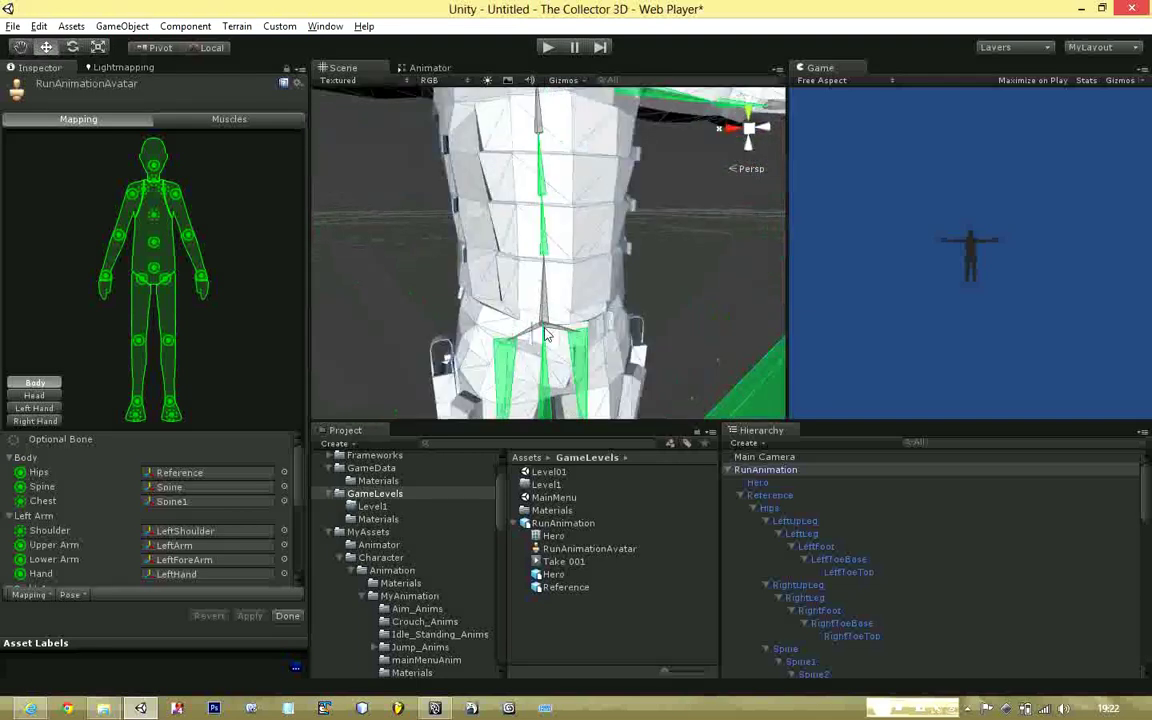
scroll(553, 305, down, 5)
alt+drag(553, 305, 587, 303)
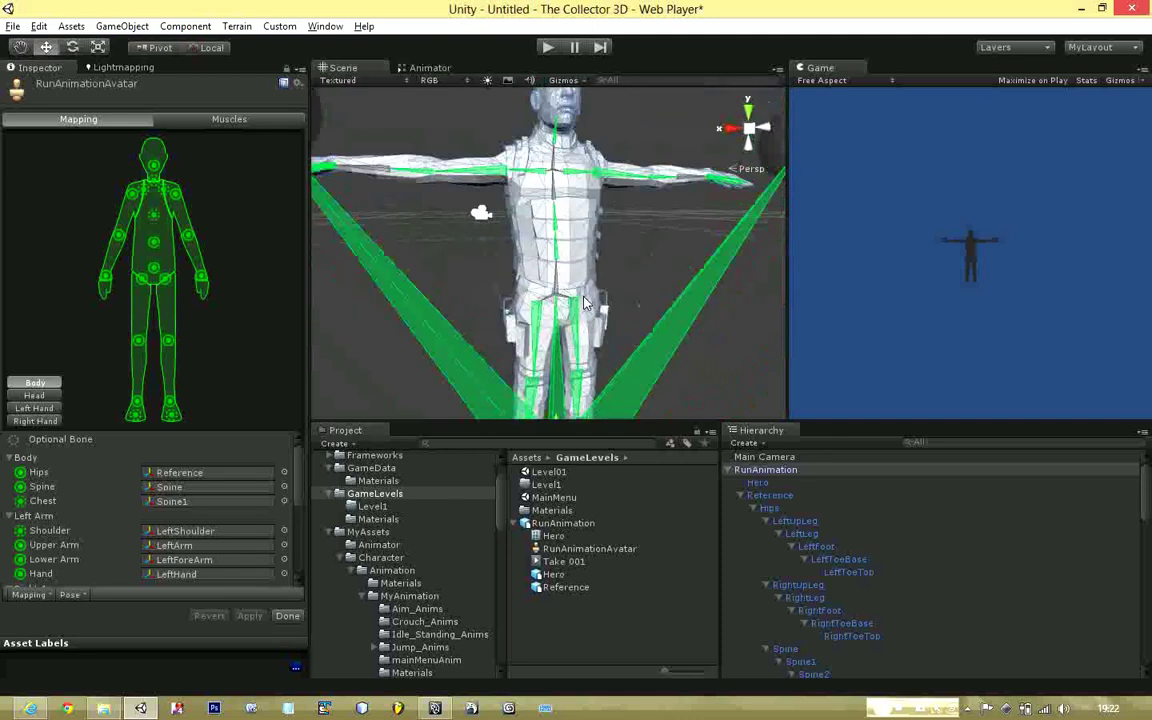
scroll(583, 298, down, 3)
mouse_move(583, 298)
middle_down()
mouse_move(587, 341)
mouse_move(582, 271)
mouse_move(565, 285)
middle_up()
scroll(581, 270, up, 4)
scroll(563, 265, up, 1)
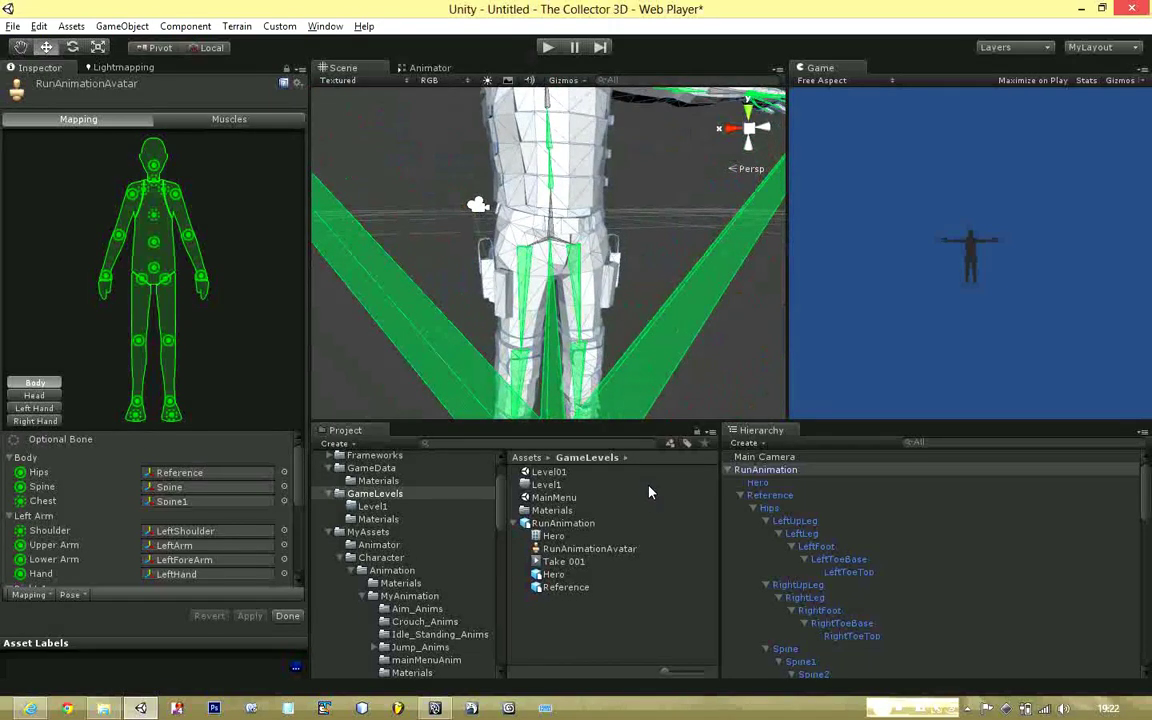
Map the avatar's Hips bone to the Hips joint from the RunAnimation hierarchy and apply the mapping
click(775, 512)
drag(777, 515, 206, 477)
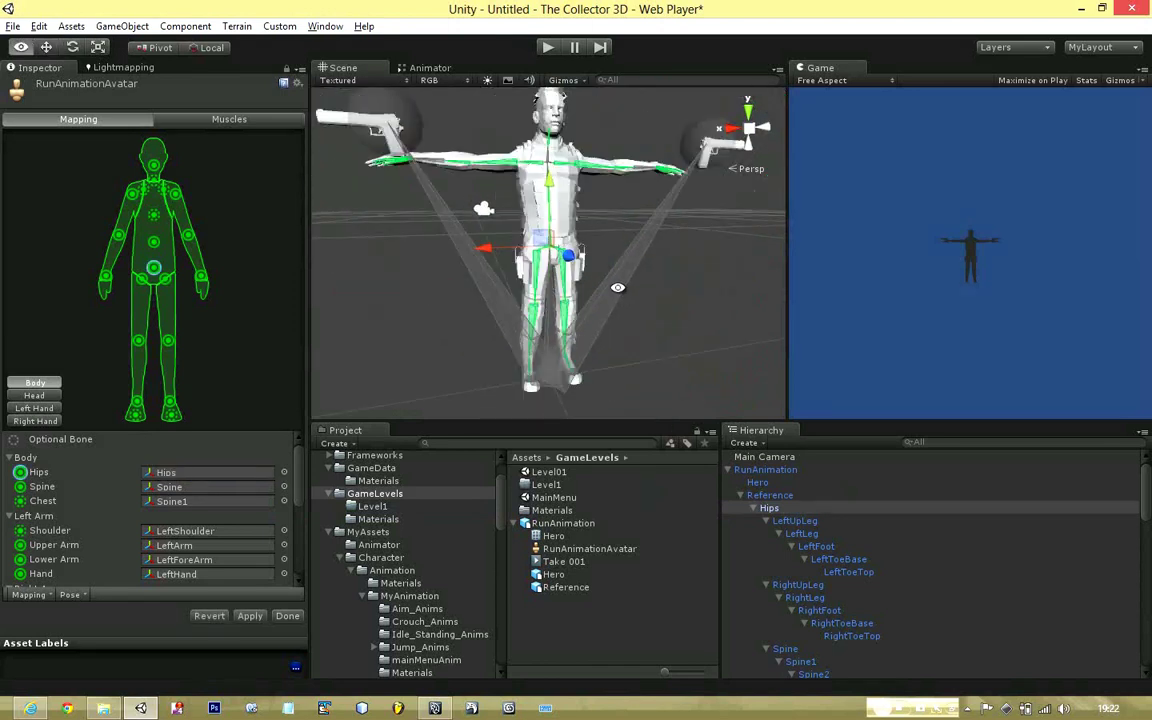
click(707, 330)
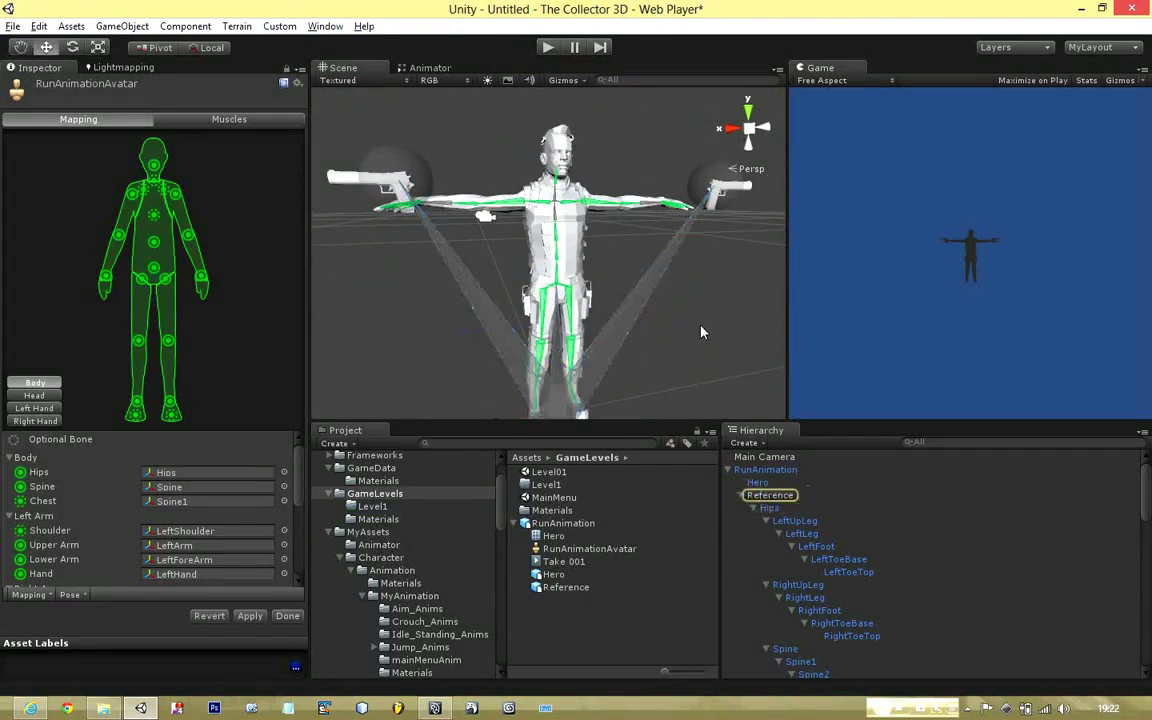
scroll(690, 331, down, 2)
middle_drag(676, 332, 628, 309)
scroll(627, 308, up, 10)
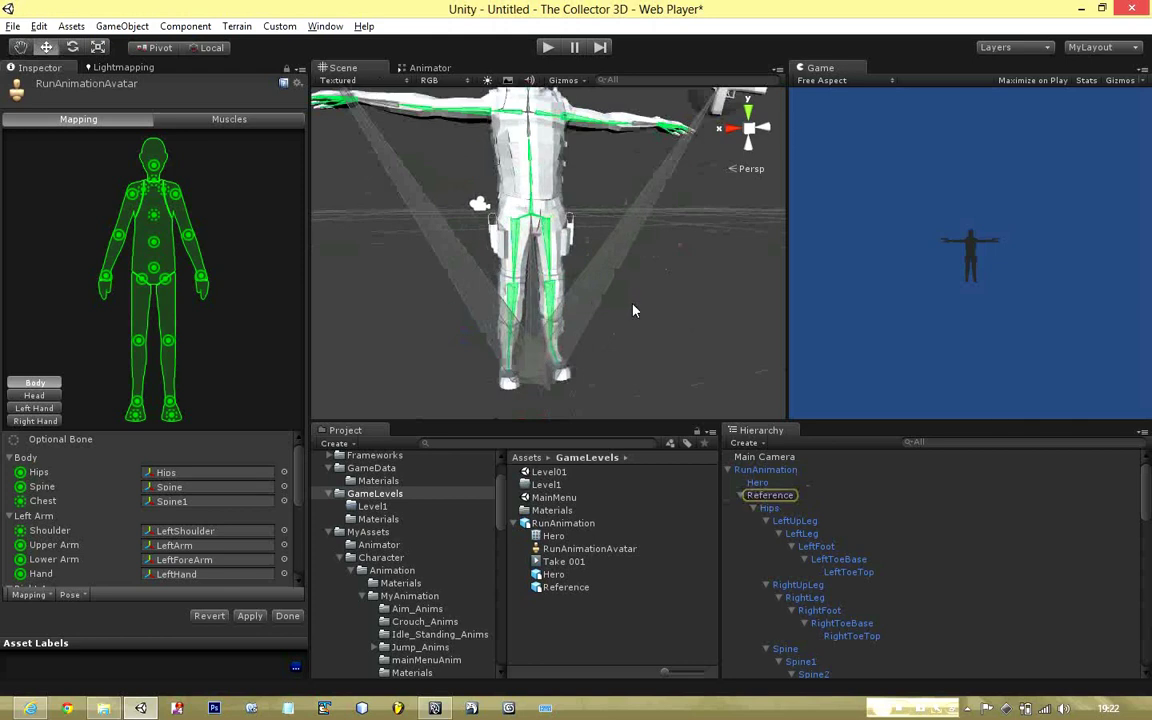
click(249, 616)
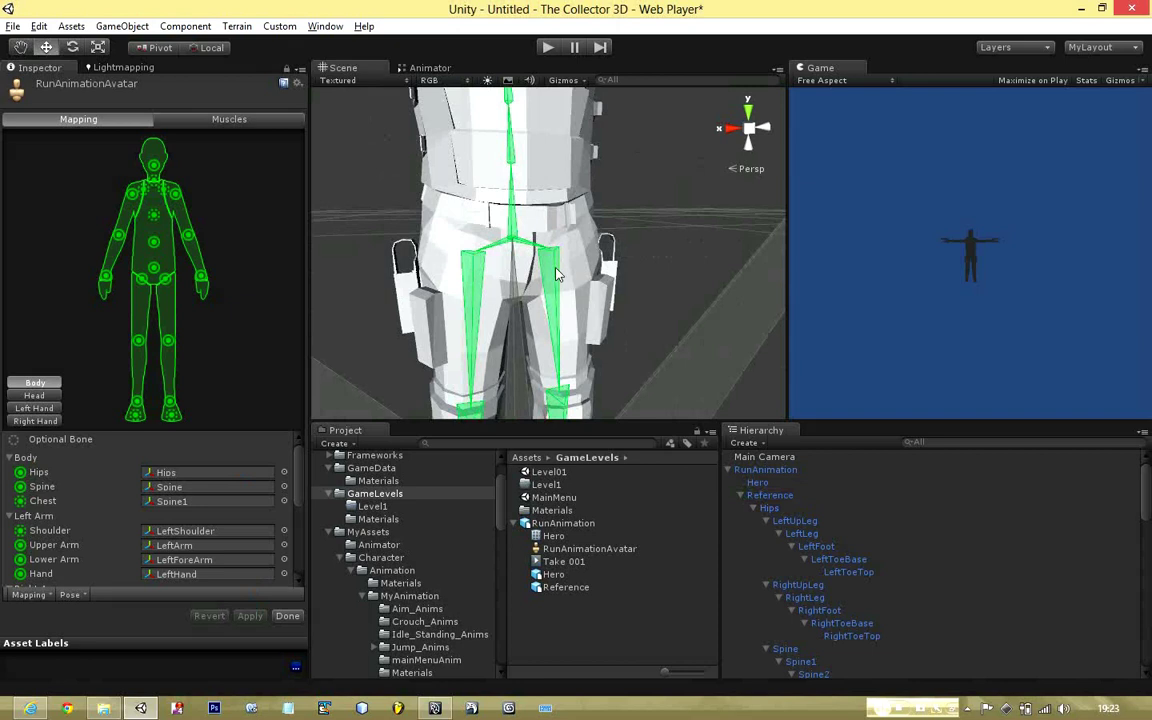
Check the mapped skeleton across the whole character model and finish the avatar configuration
scroll(440, 265, down, 5)
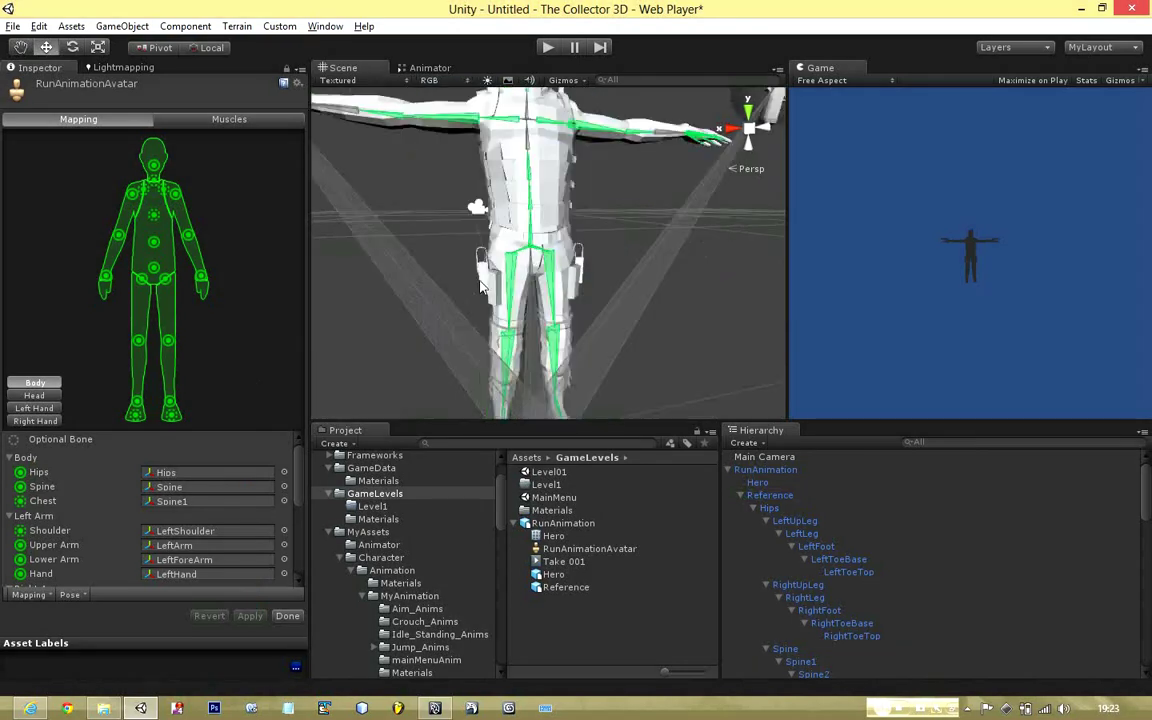
alt+drag(590, 266, 581, 329)
scroll(594, 334, down, 3)
scroll(583, 335, up, 4)
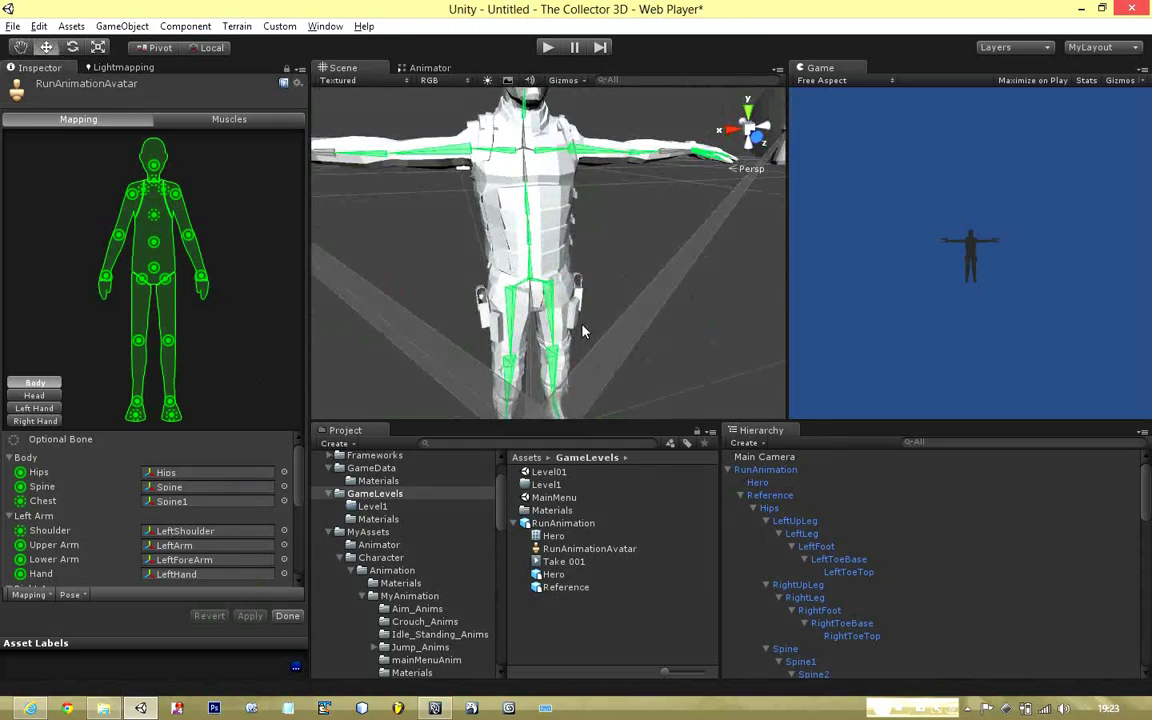
scroll(585, 325, down, 3)
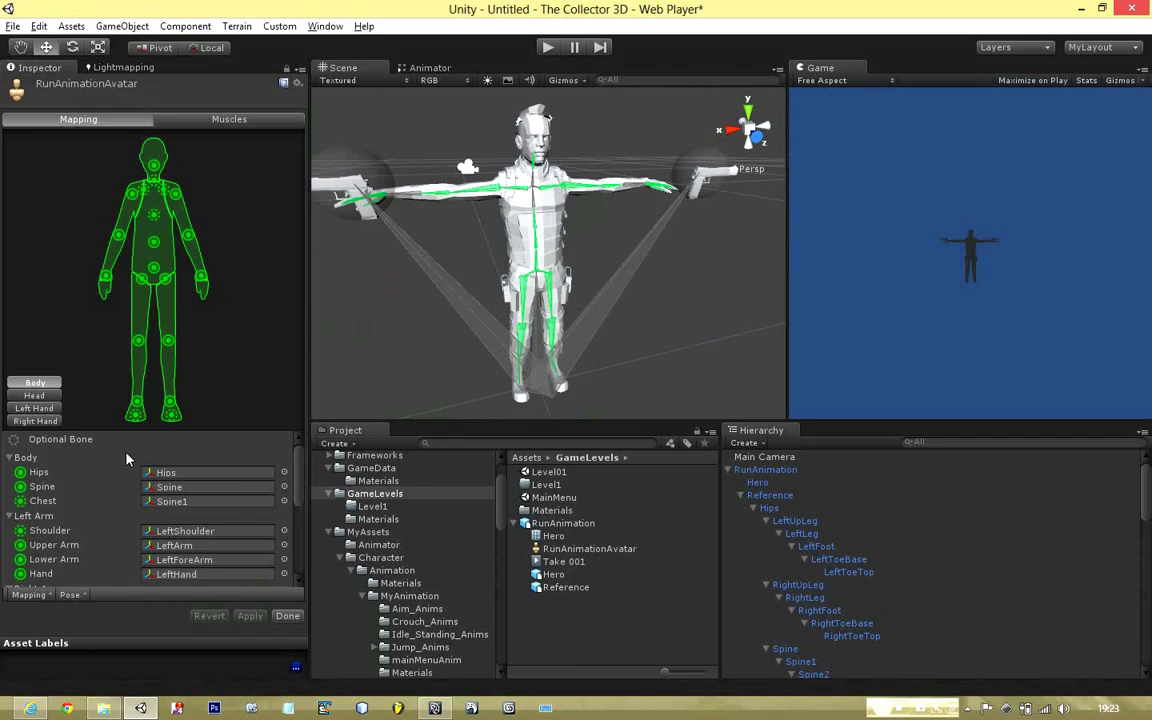
click(287, 616)
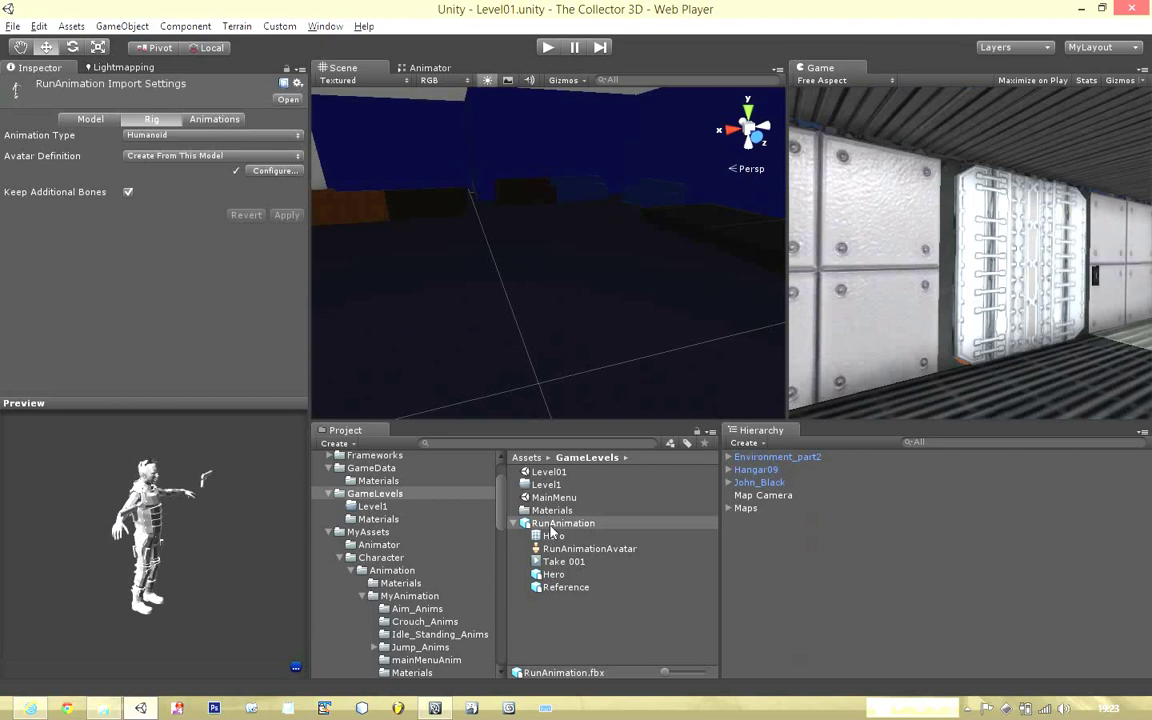
Open the Take 001 clip in RunAnimation's animation import settings and examine its root transform loop matches and average velocity
click(206, 117)
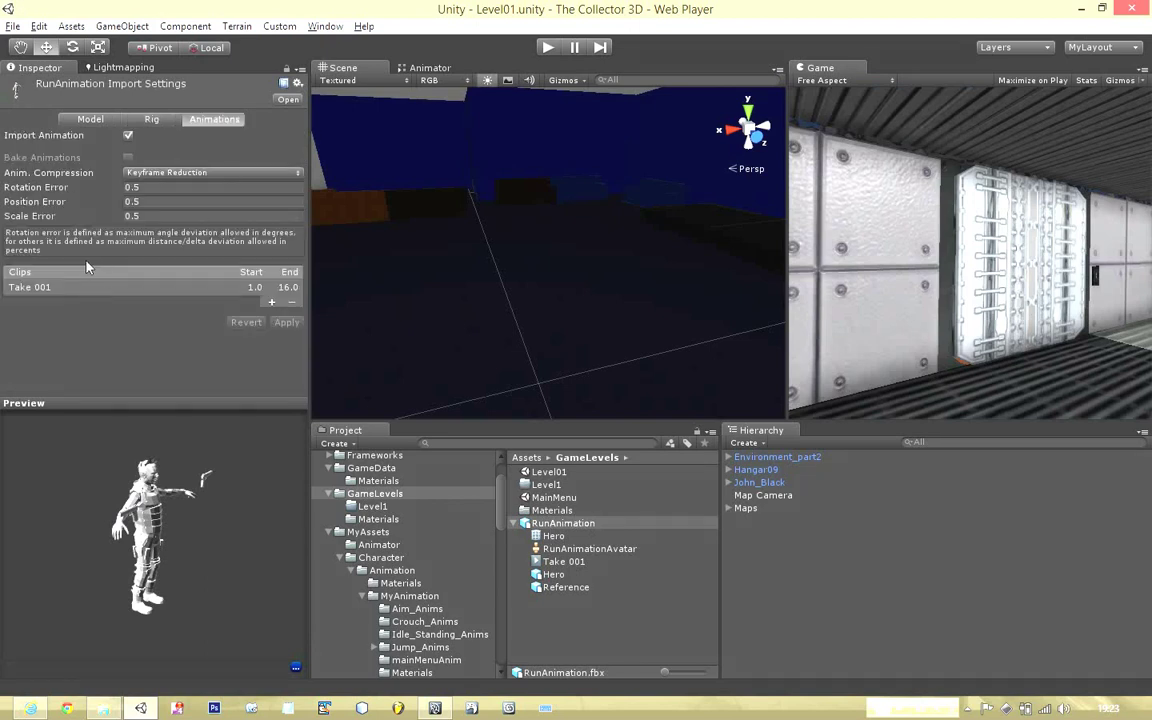
click(55, 288)
scroll(68, 265, down, 5)
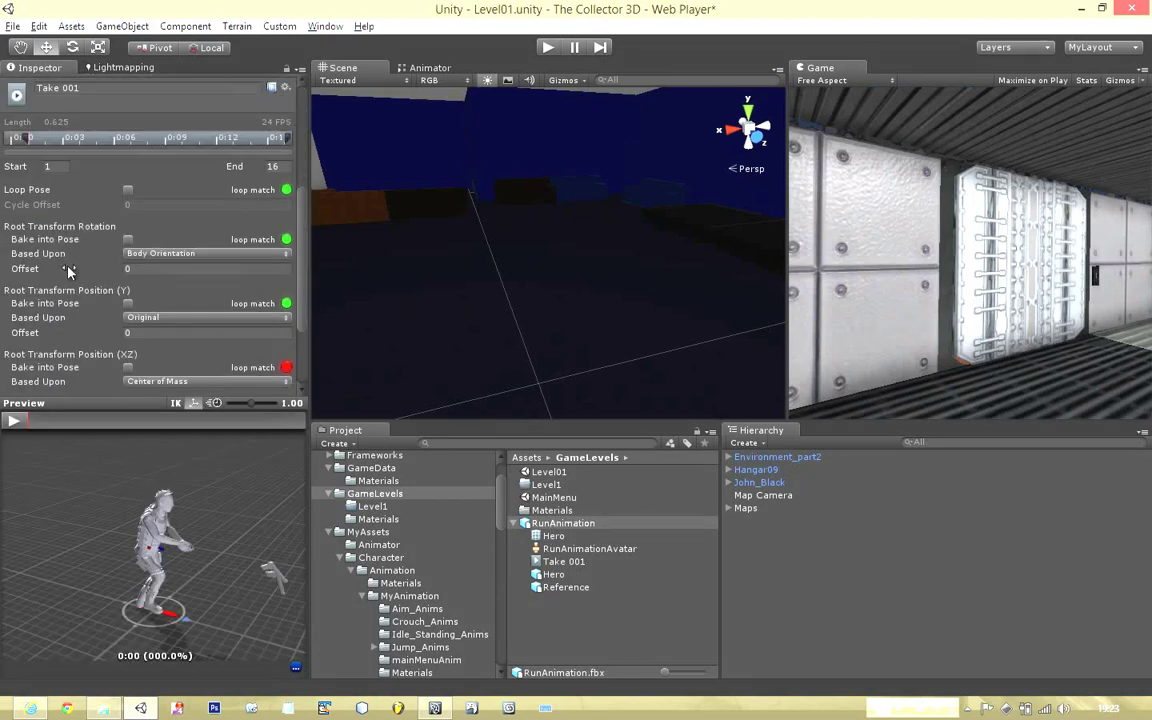
scroll(70, 270, up, 3)
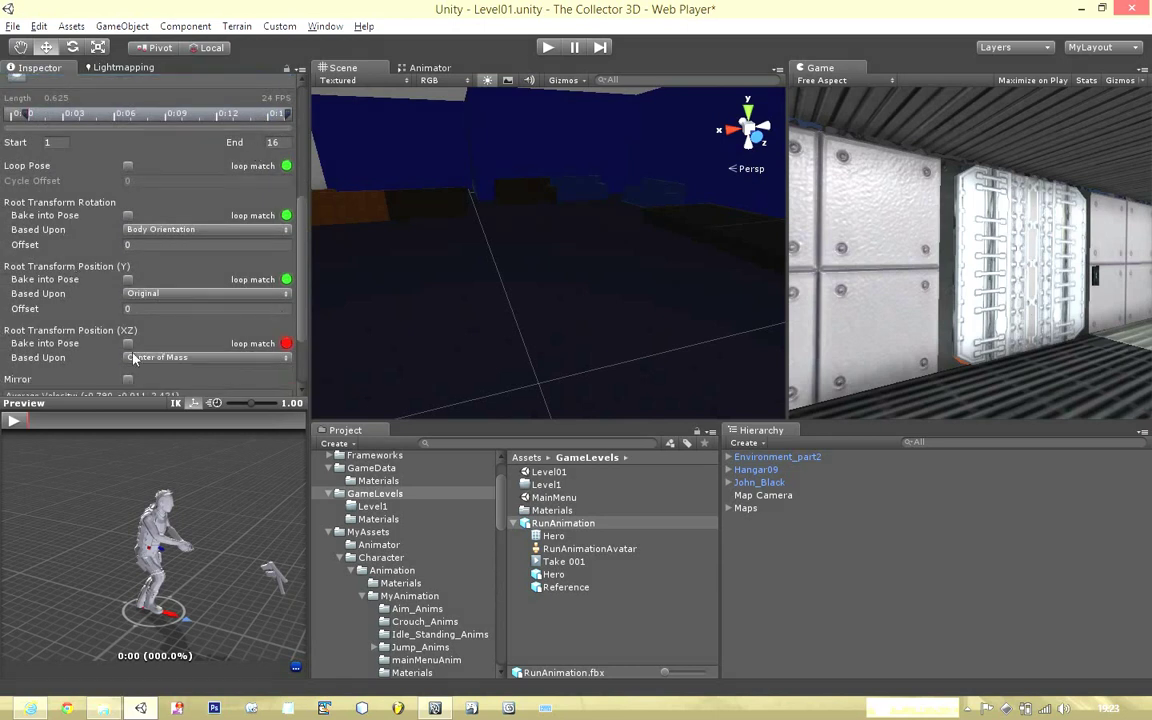
scroll(230, 300, down, 3)
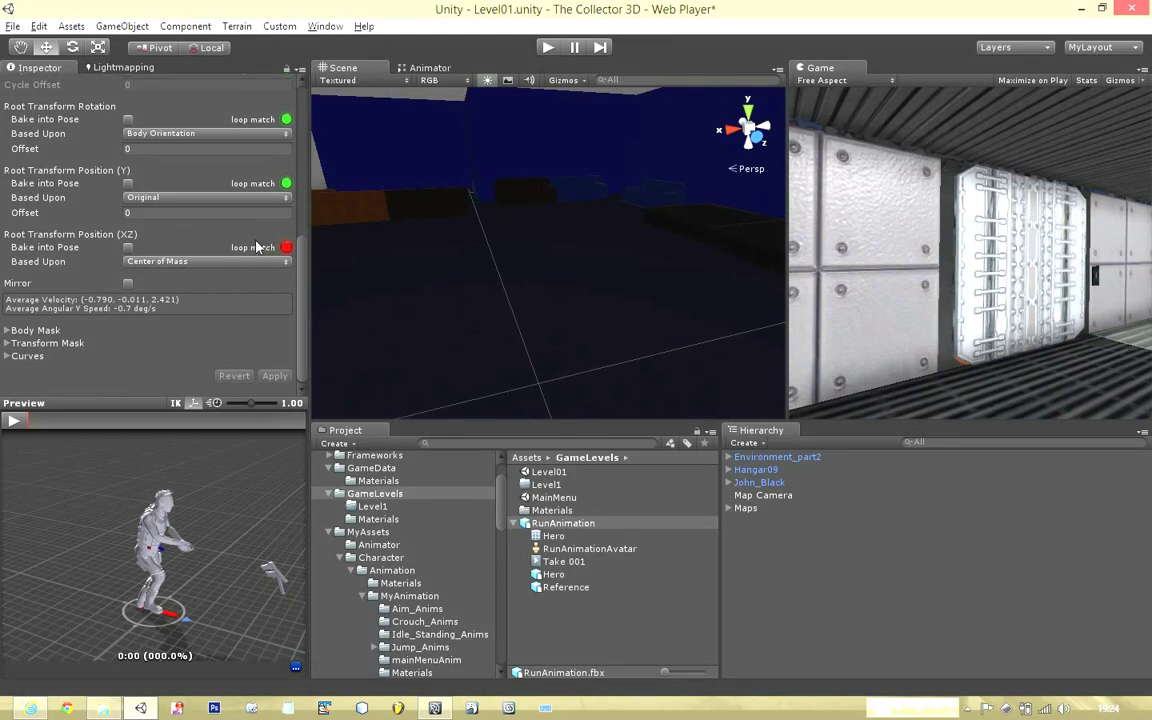
scroll(255, 248, up, 3)
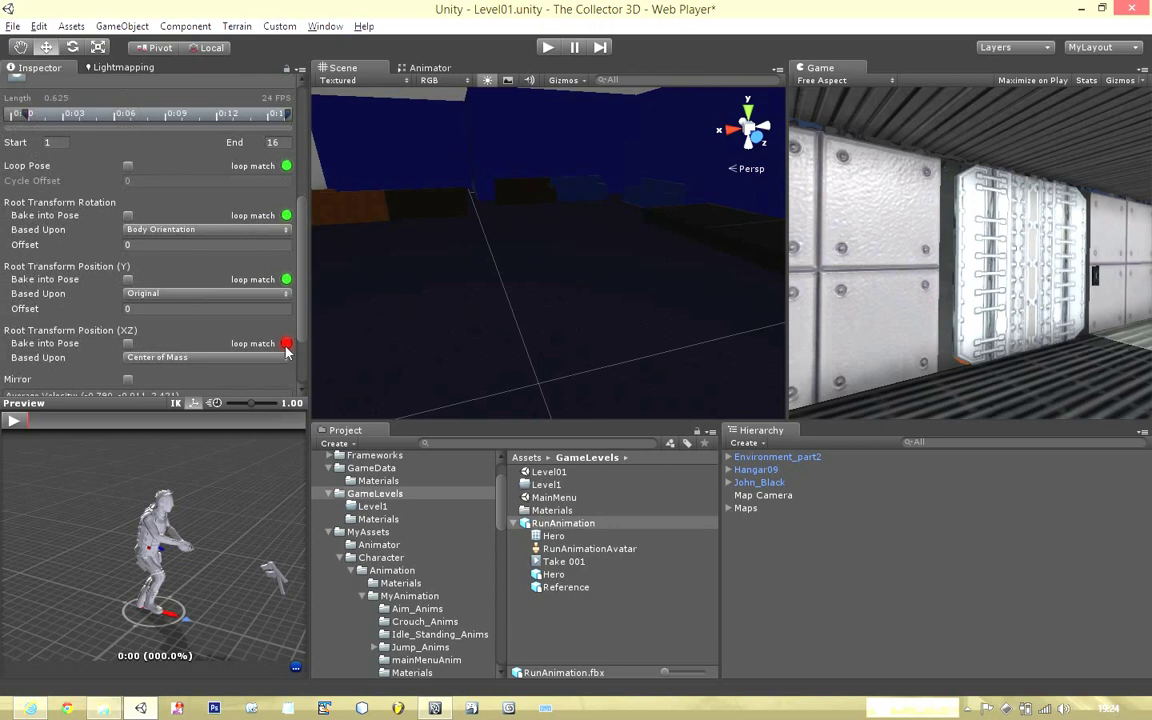
scroll(275, 343, down, 5)
scroll(275, 343, up, 5)
scroll(275, 343, down, 2)
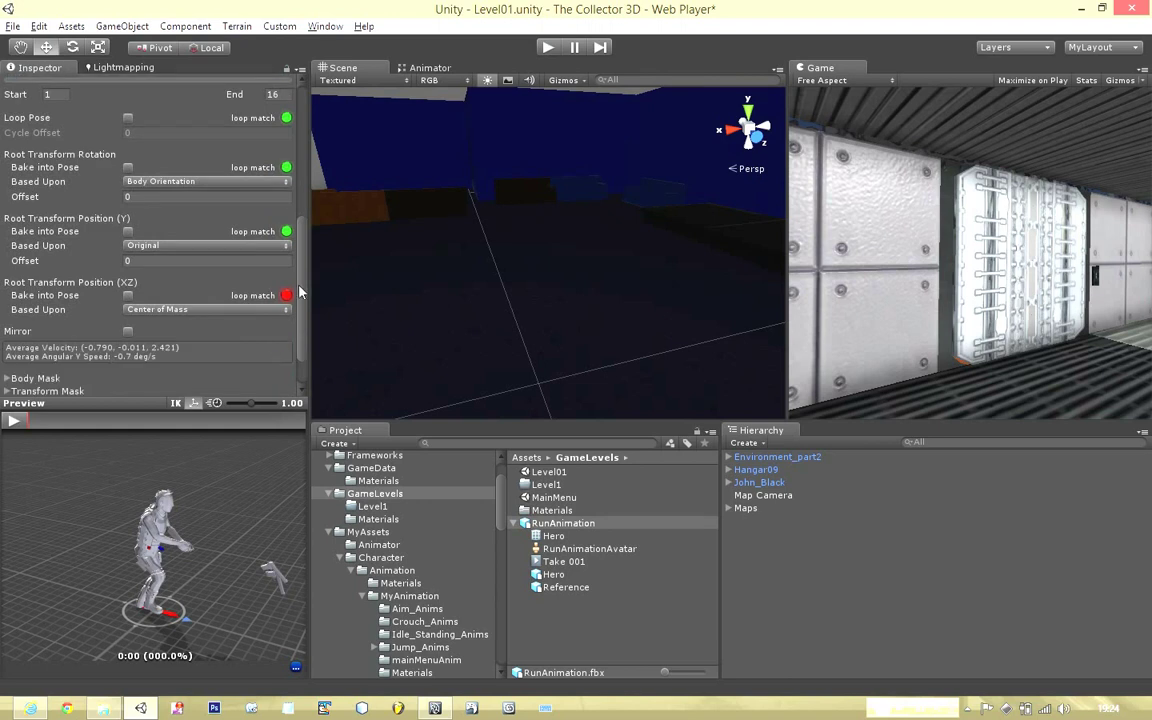
scroll(270, 307, down, 2)
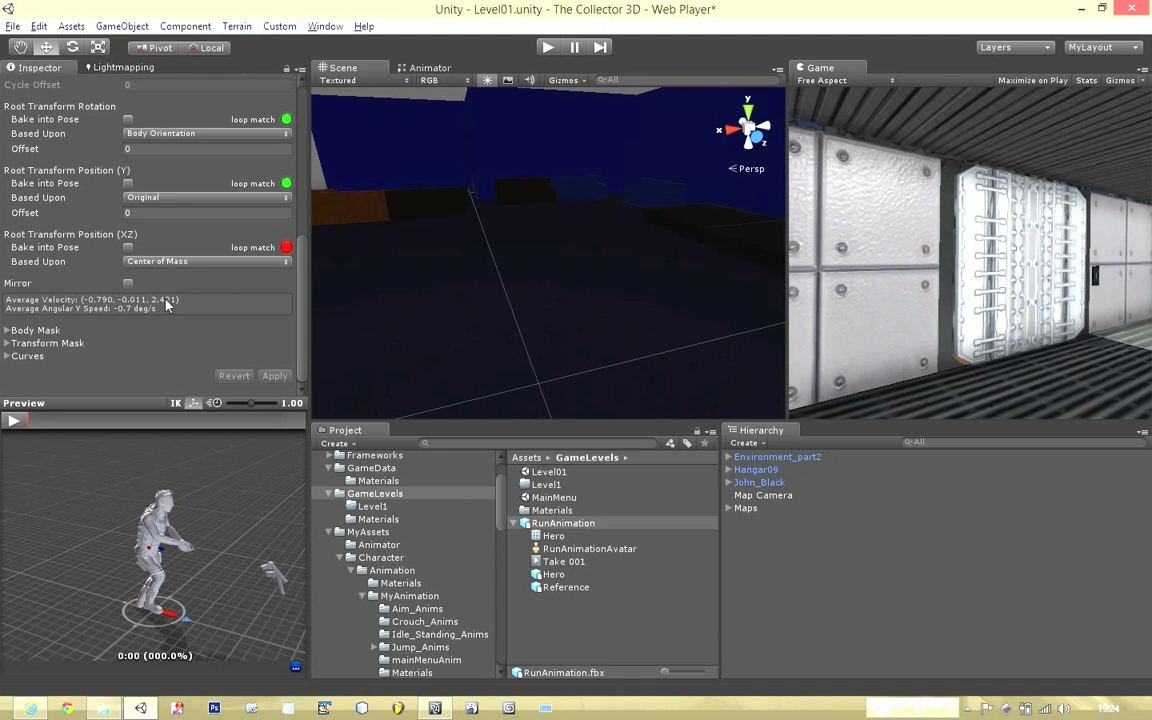
scroll(175, 305, up, 2)
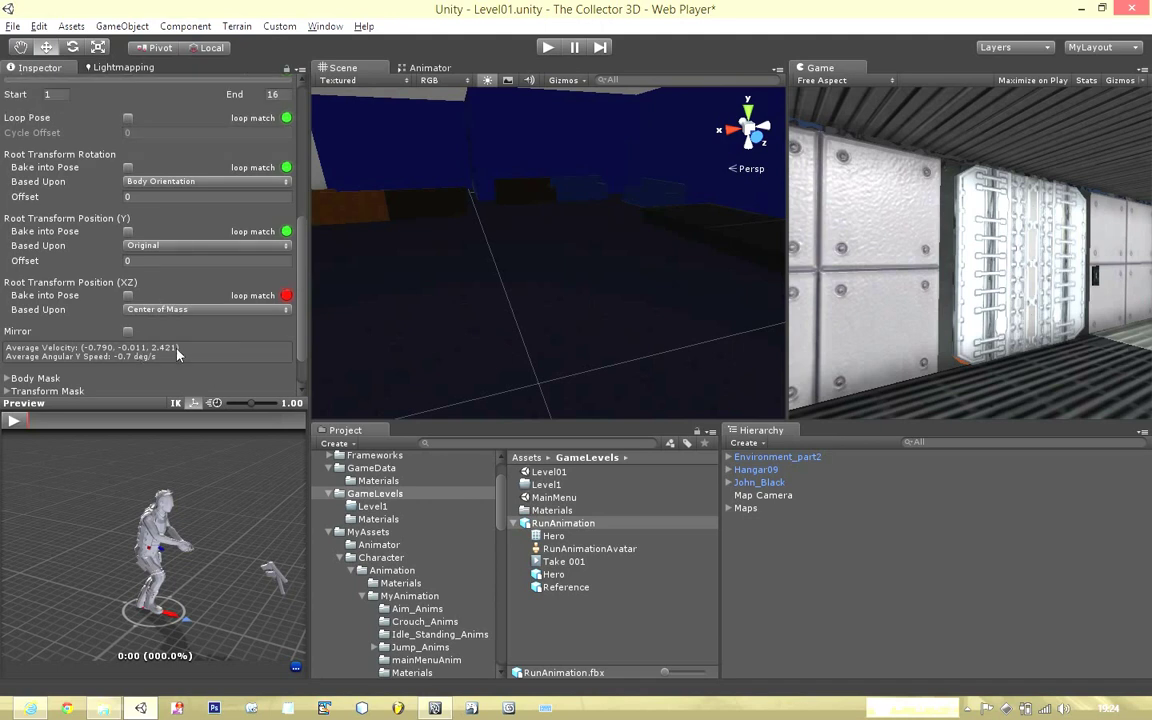
Enable Loop Pose for the Take 001 clip and apply the import settings
scroll(115, 300, up, 6)
scroll(72, 325, down, 2)
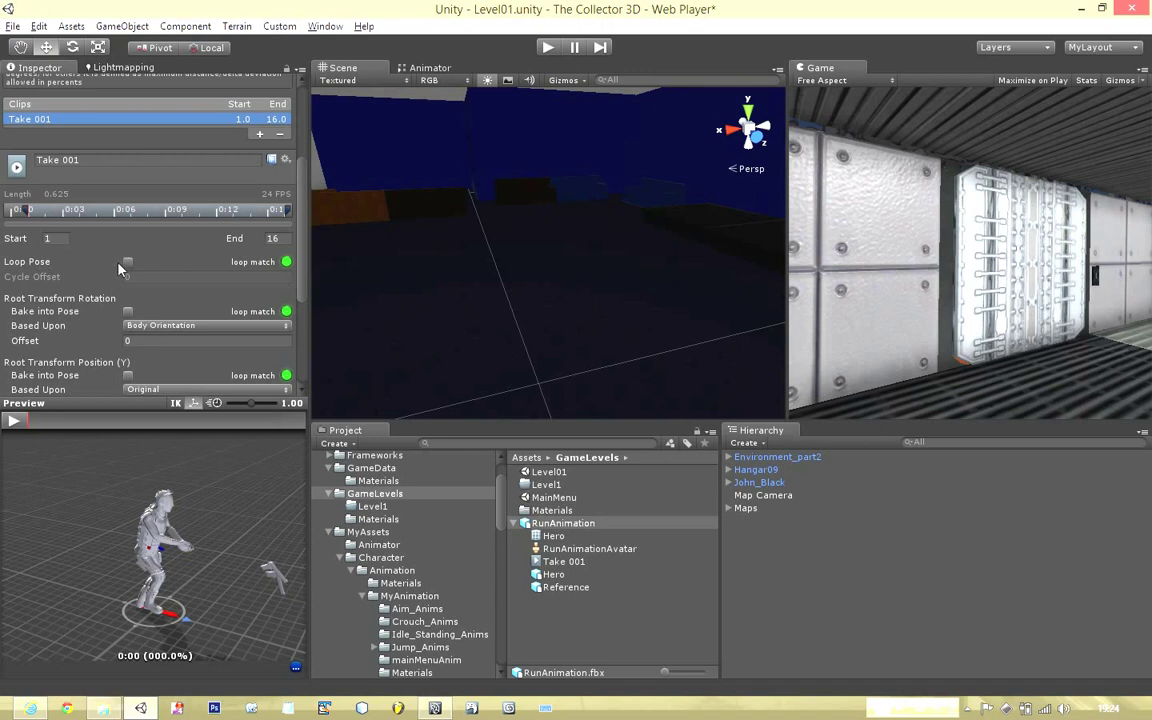
scroll(105, 255, down, 6)
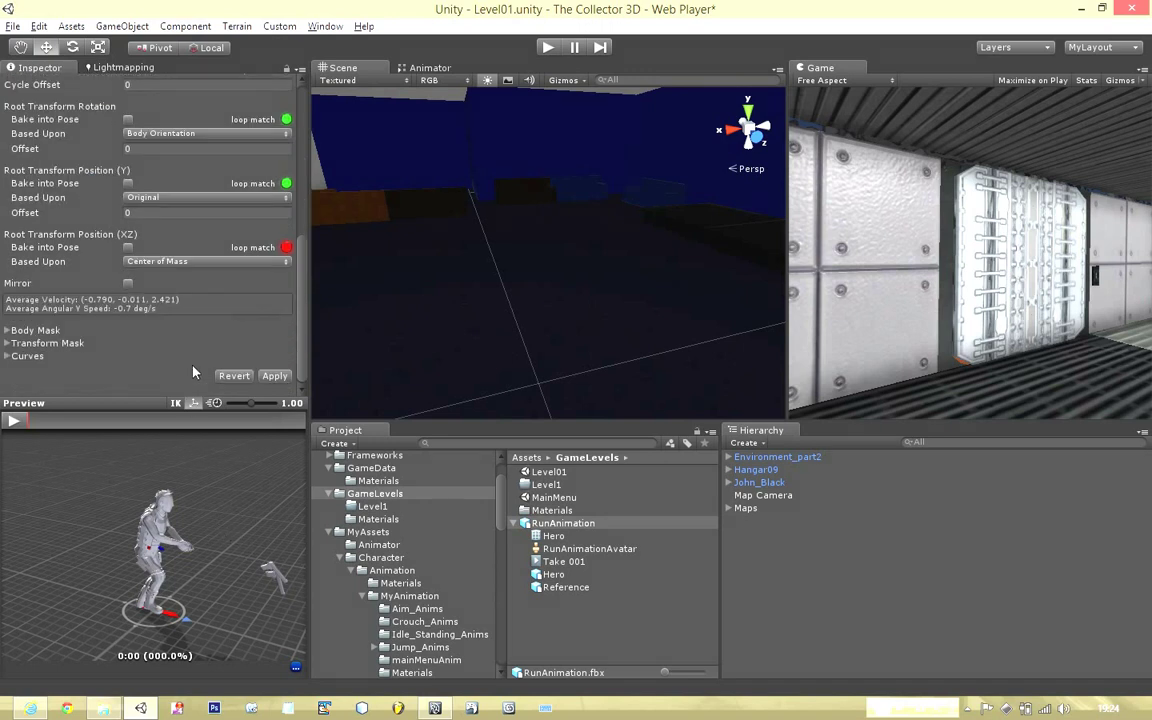
click(275, 377)
Play the Take 001 clip preview and examine the looping run from several angles
click(14, 421)
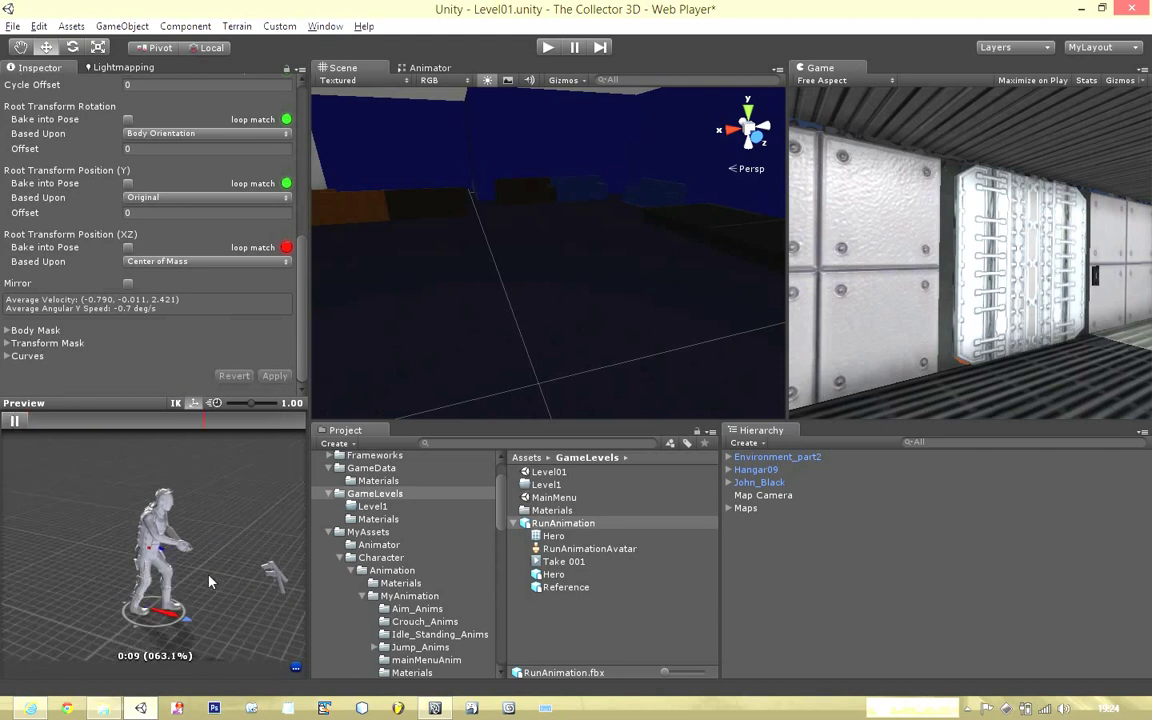
drag(210, 582, 88, 562)
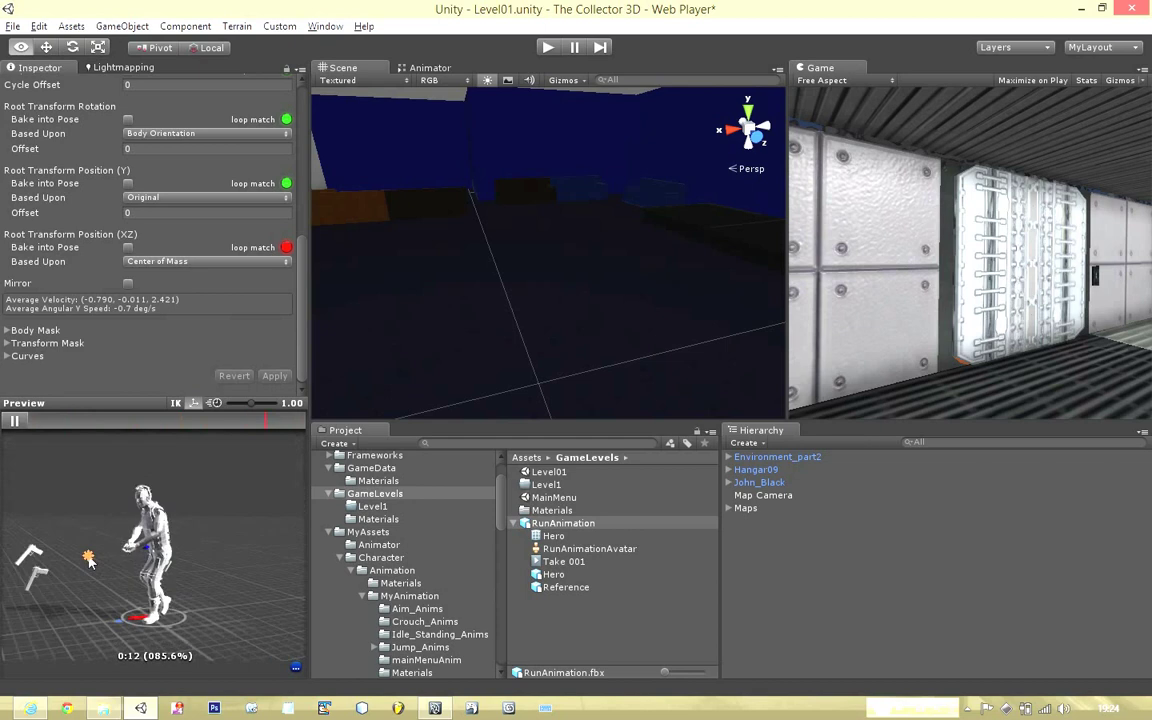
right_drag(178, 597, 134, 616)
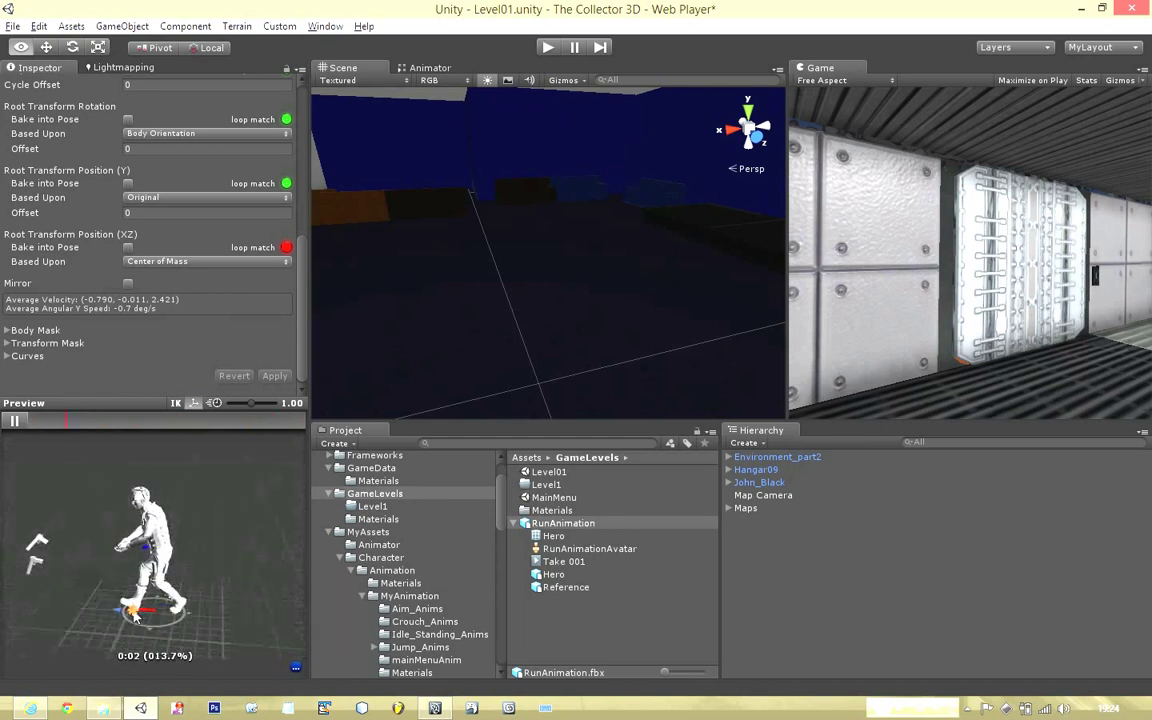
alt+drag(134, 612, 200, 608)
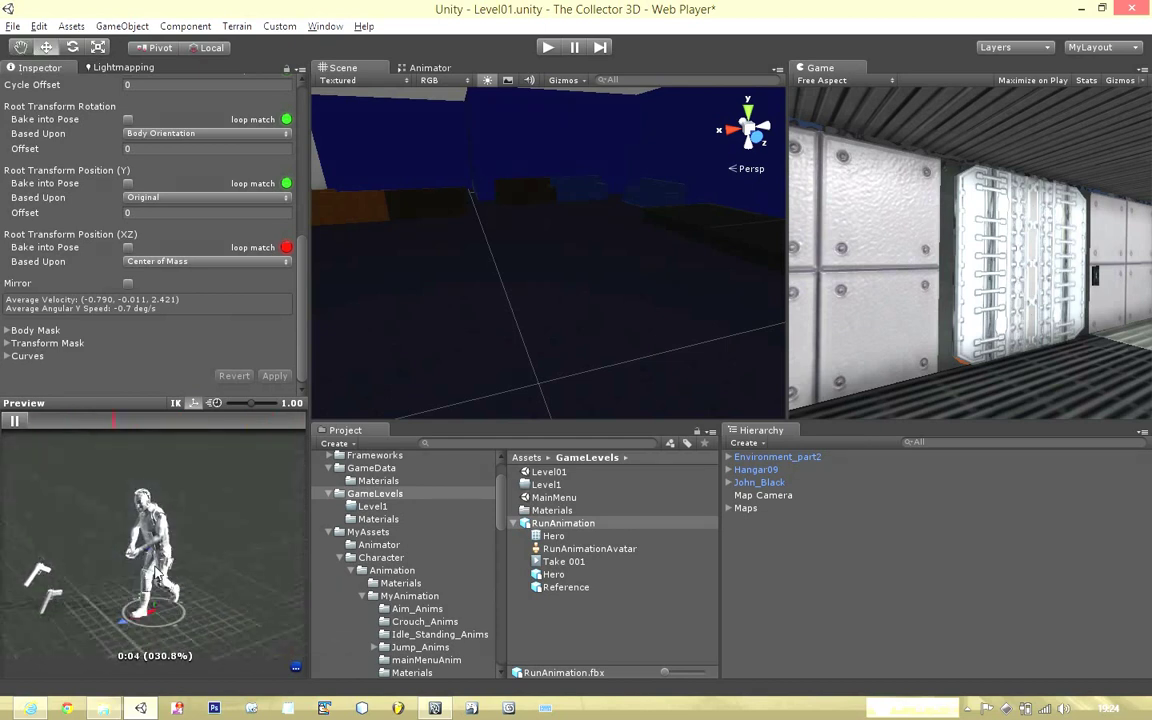
drag(230, 567, 225, 535)
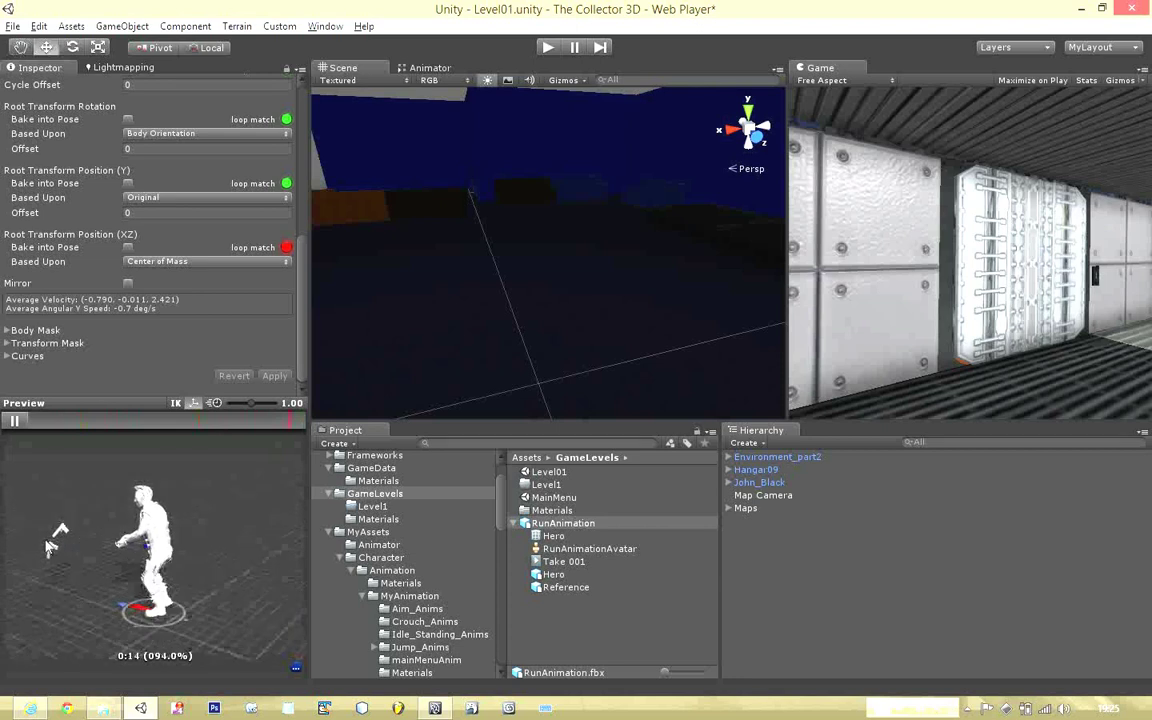
alt+drag(91, 541, 213, 566)
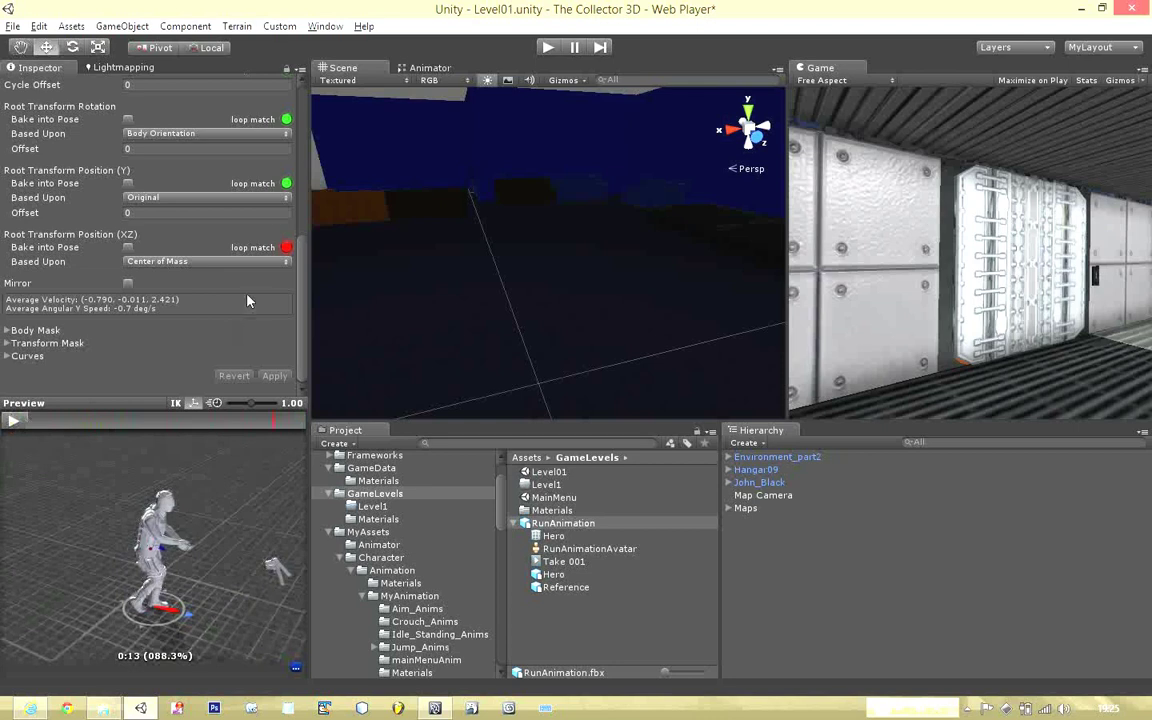
Go to the Base Layer of the PlayerAnimator state machine and locate the Locomotion state
click(434, 68)
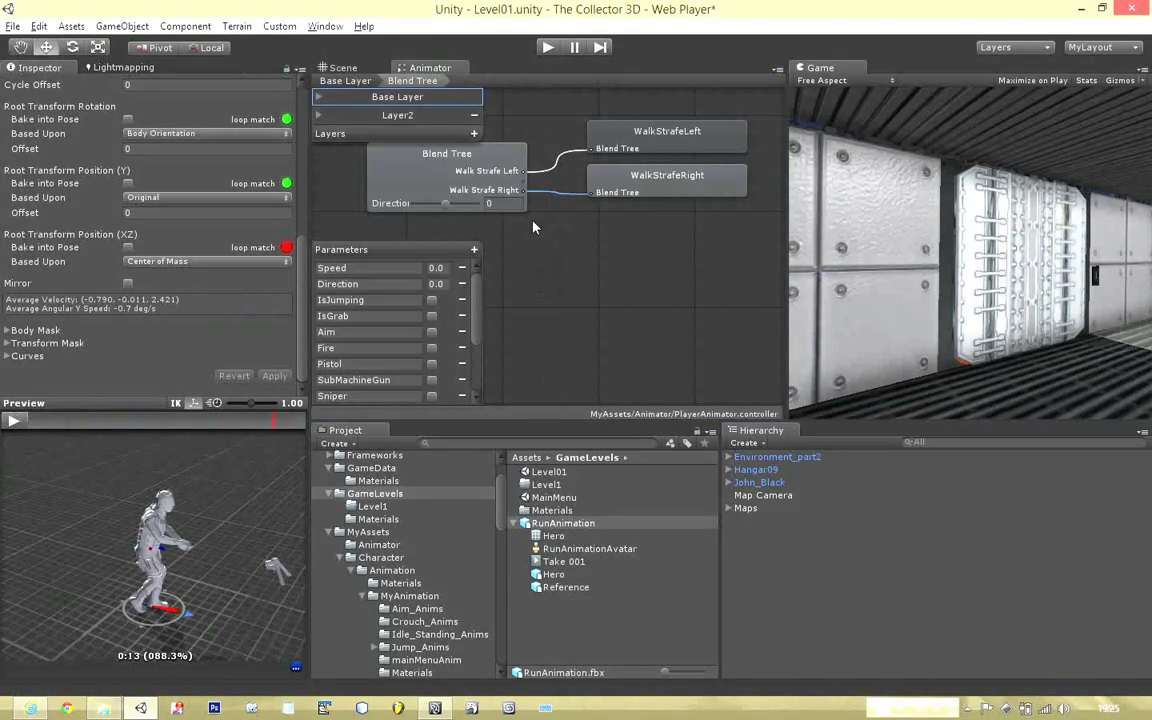
middle_drag(537, 229, 588, 262)
click(366, 82)
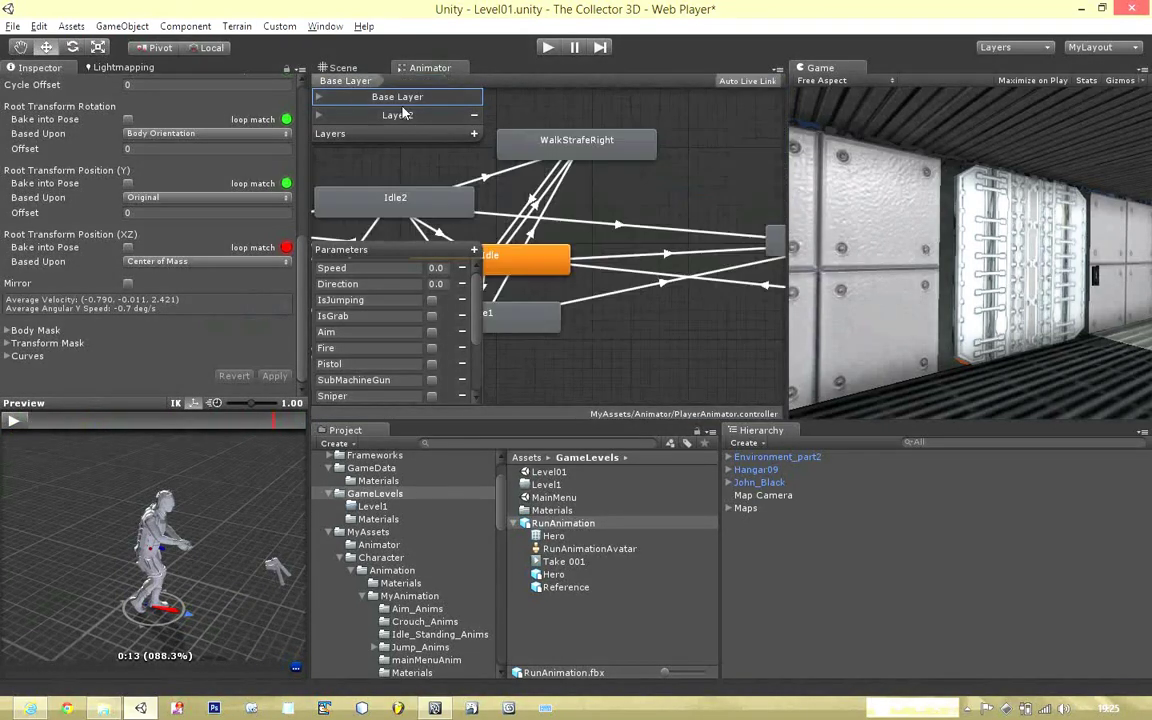
middle_drag(602, 306, 796, 349)
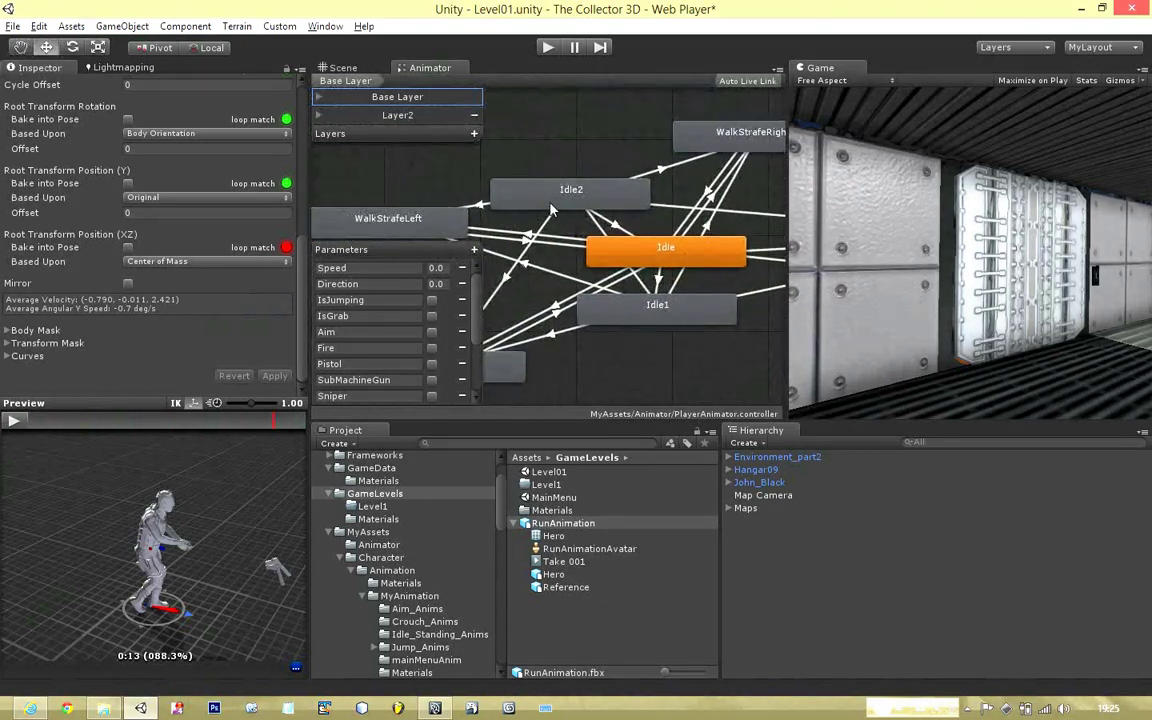
middle_drag(613, 312, 466, 266)
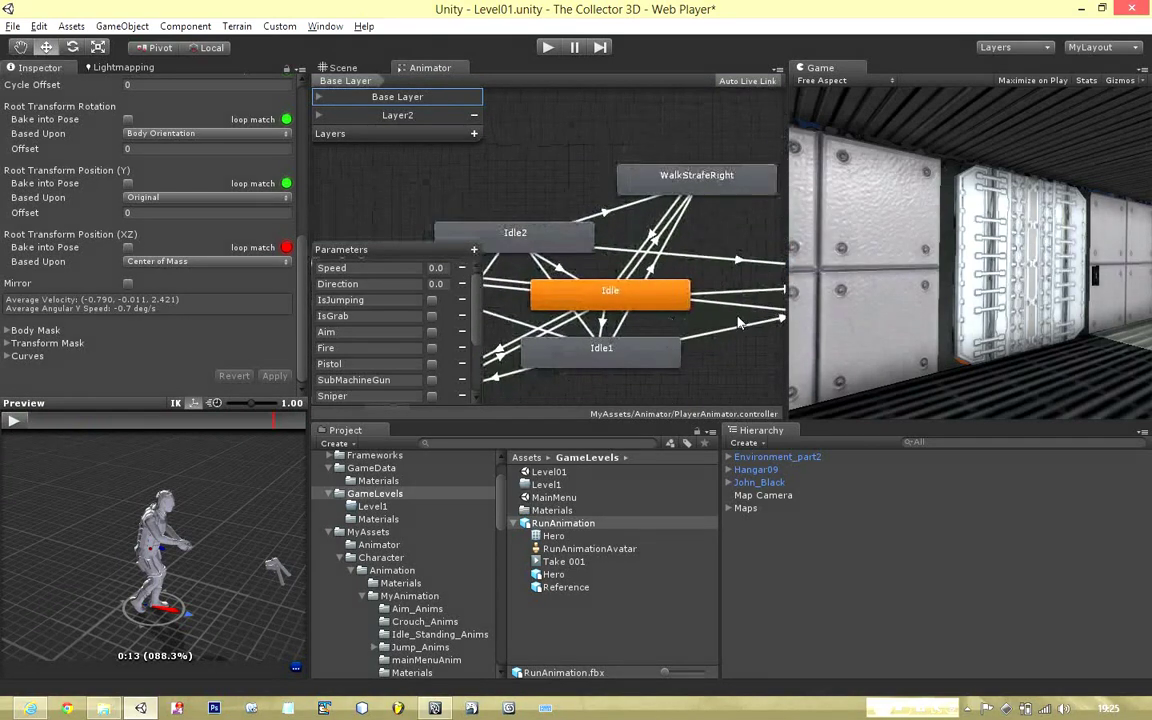
middle_drag(750, 323, 625, 309)
middle_drag(775, 355, 615, 305)
middle_drag(702, 319, 646, 319)
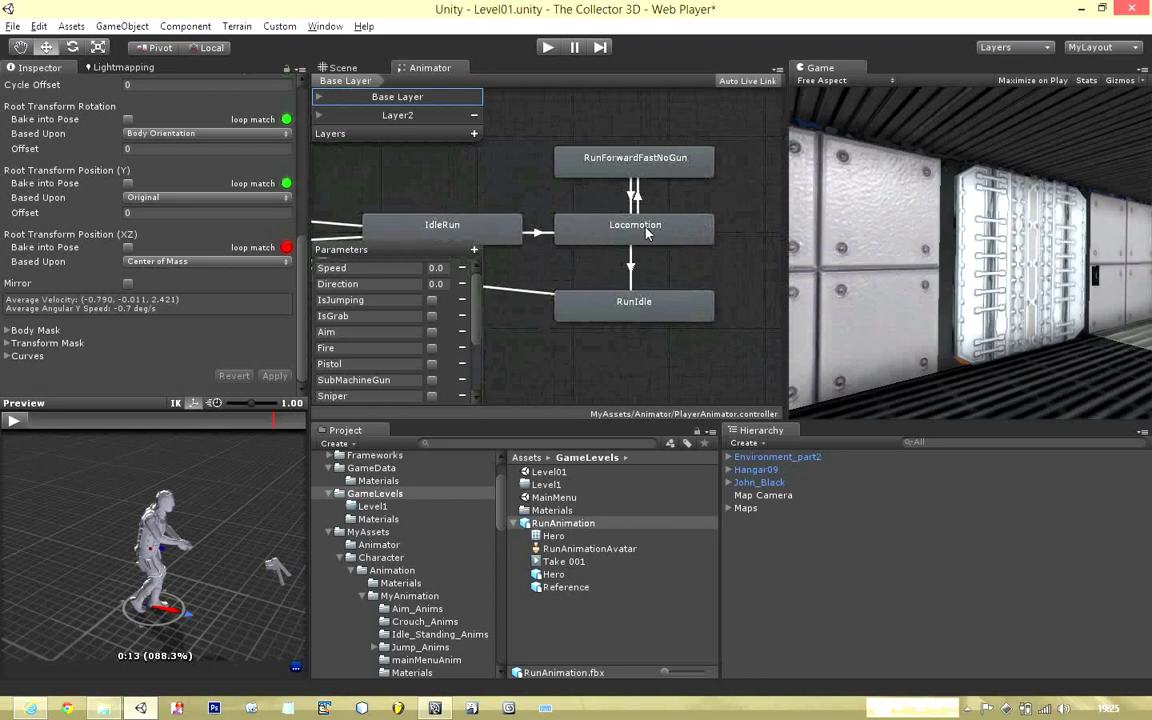
Open the Locomotion state's blend tree and select its Blend Tree node to show the motion list
click(645, 230)
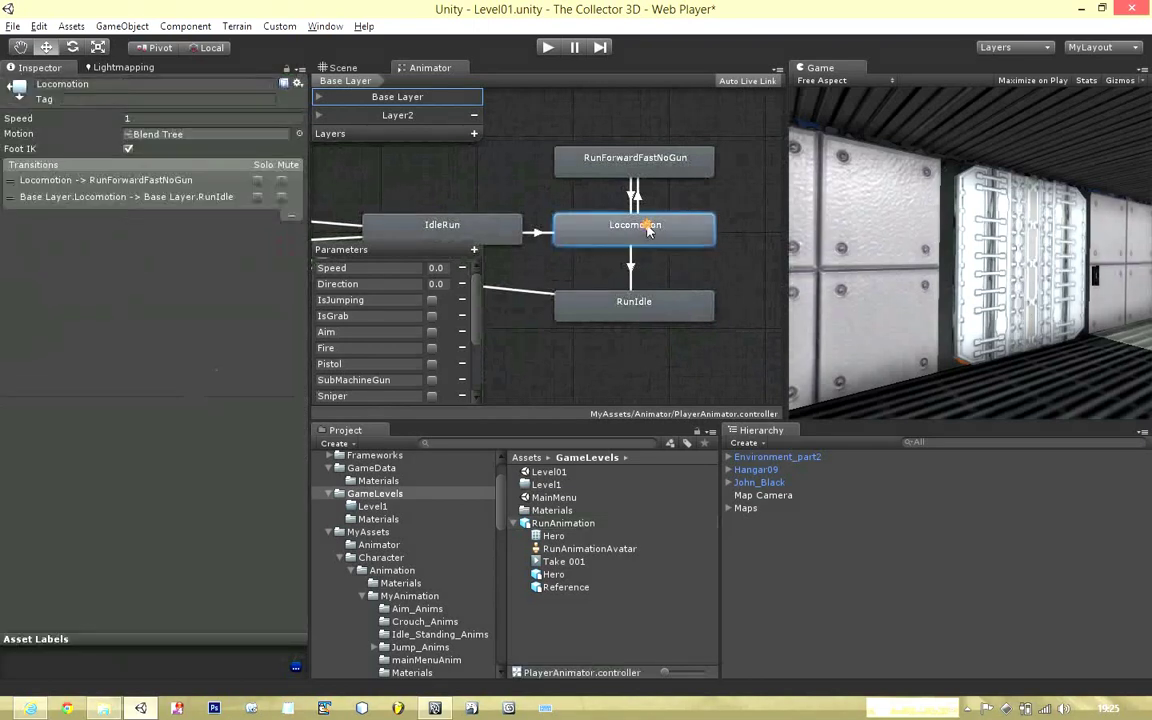
double_click(648, 228)
click(630, 236)
middle_drag(592, 314, 698, 316)
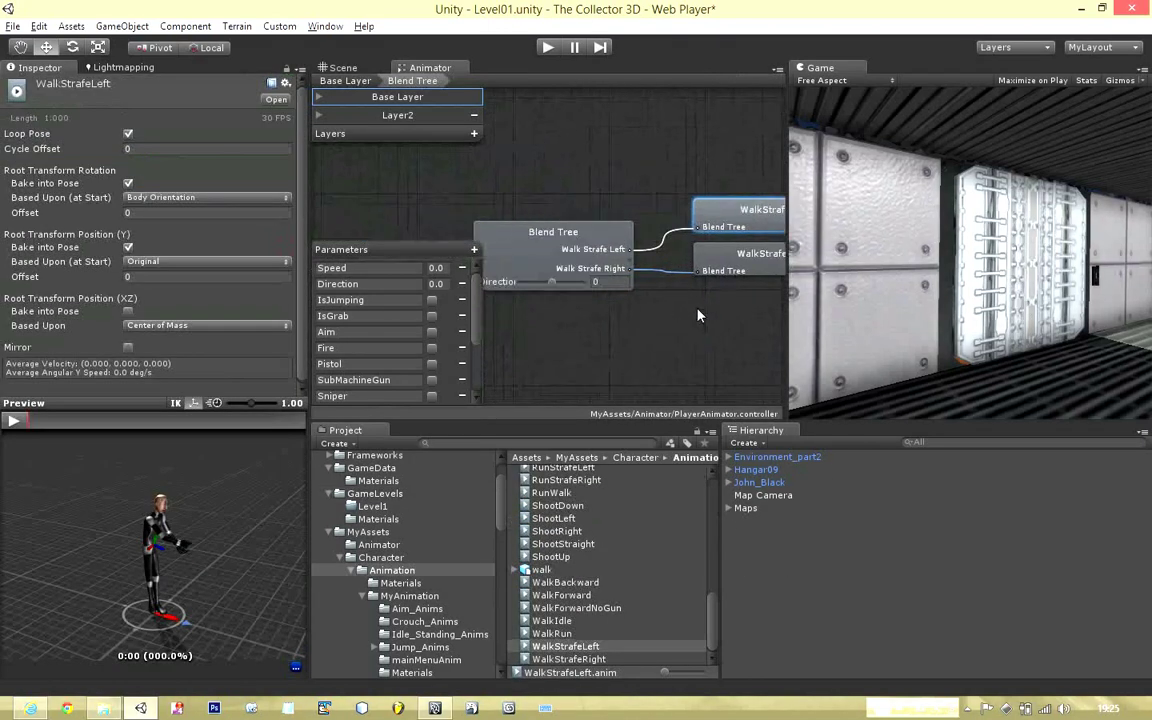
click(537, 249)
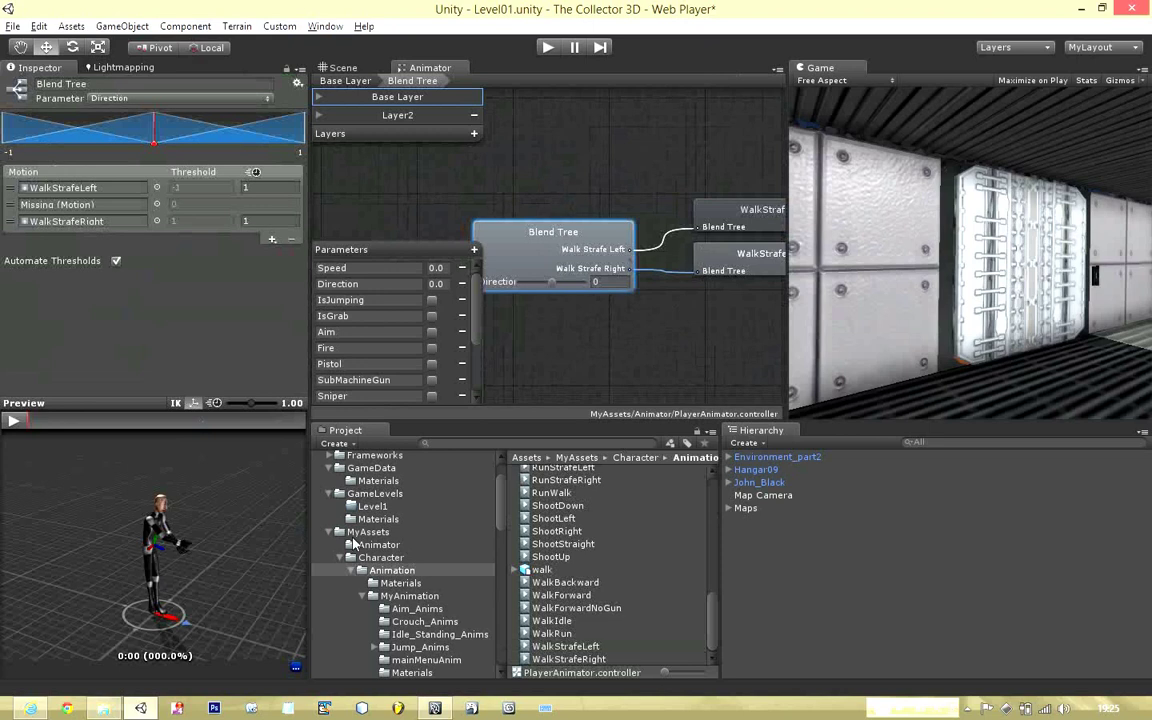
middle_drag(690, 290, 546, 237)
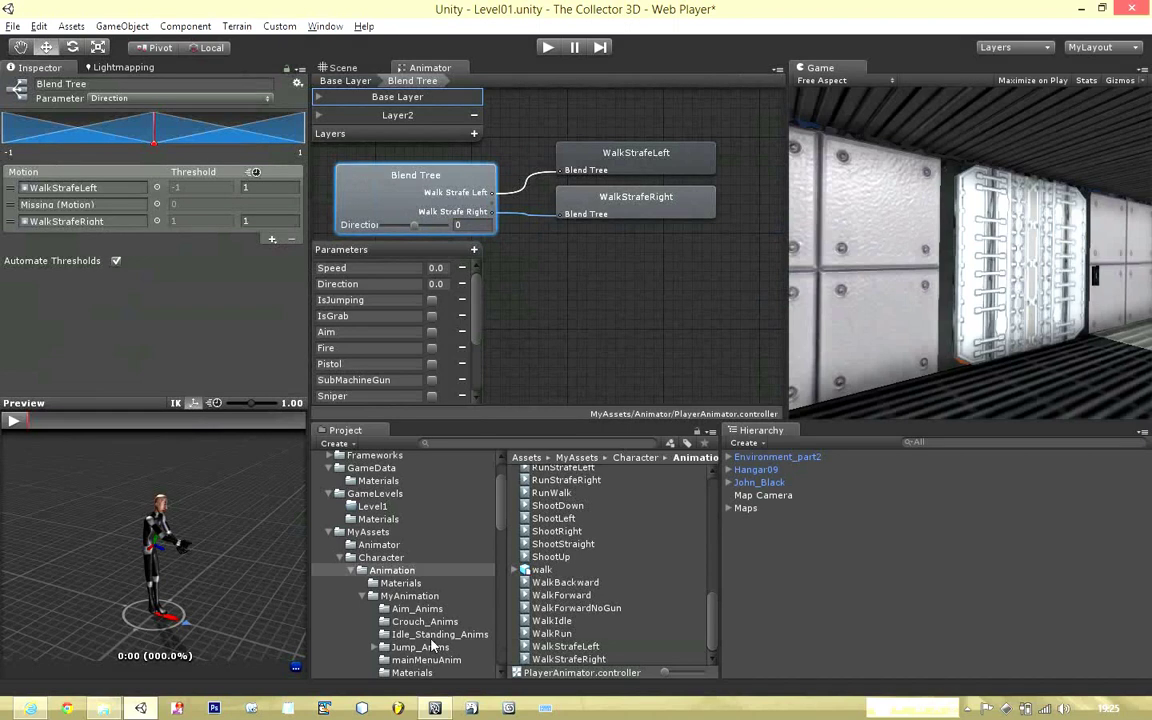
Assign RunAnimation's Take 001 clip from GameLevels to the missing motion between WalkStrafeLeft and WalkStrafeRight, closing the Output Window
click(376, 494)
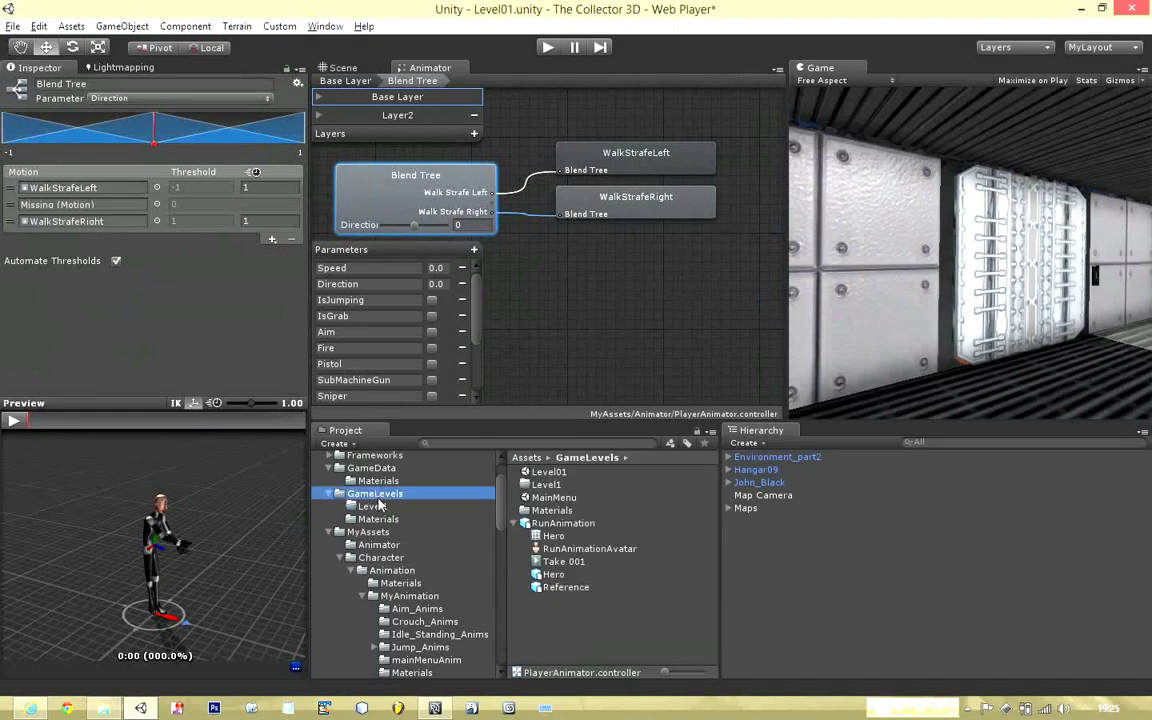
click(563, 563)
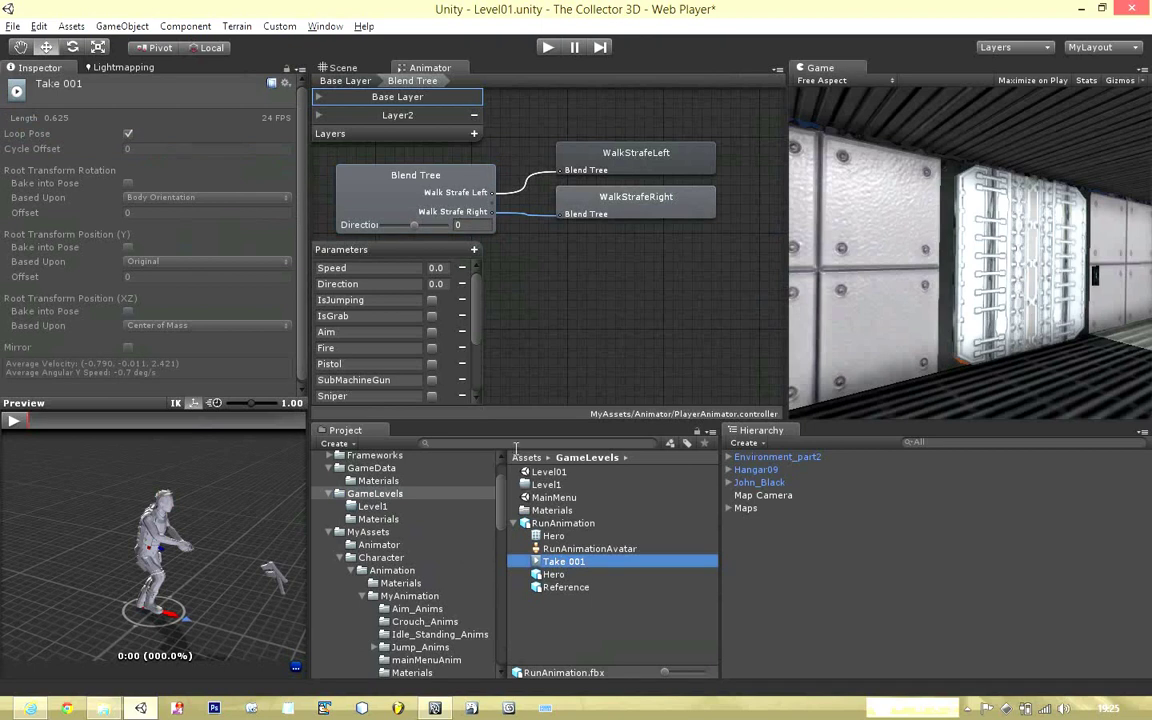
click(449, 203)
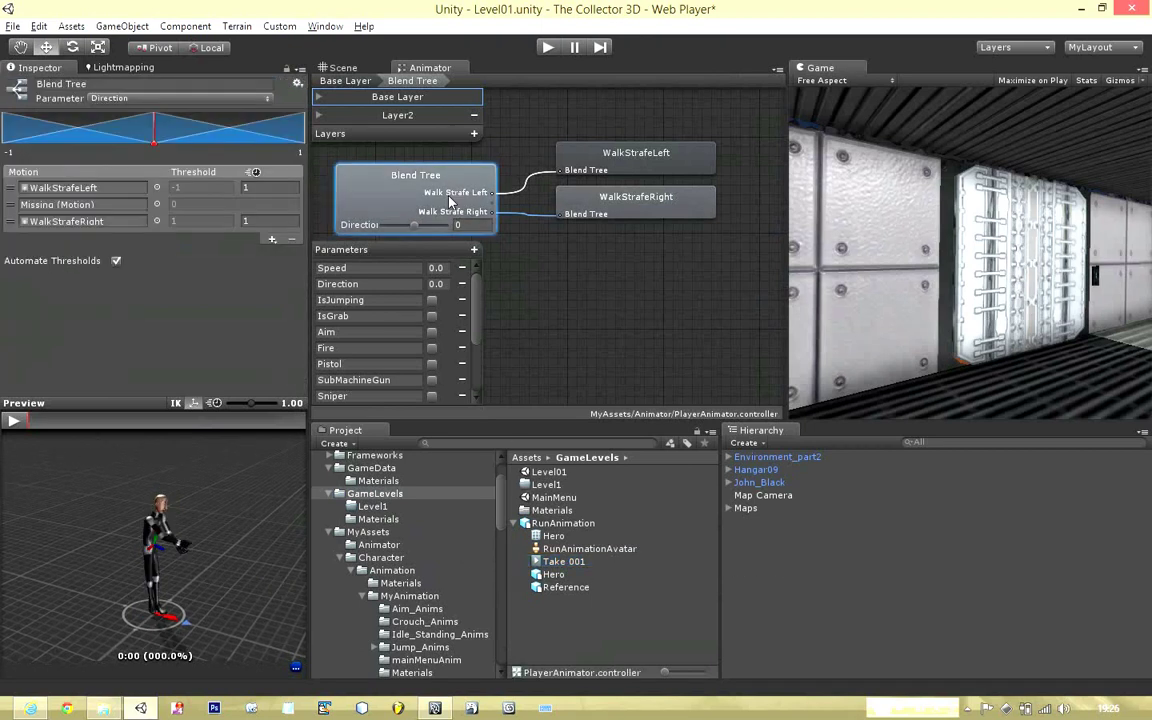
drag(565, 563, 54, 205)
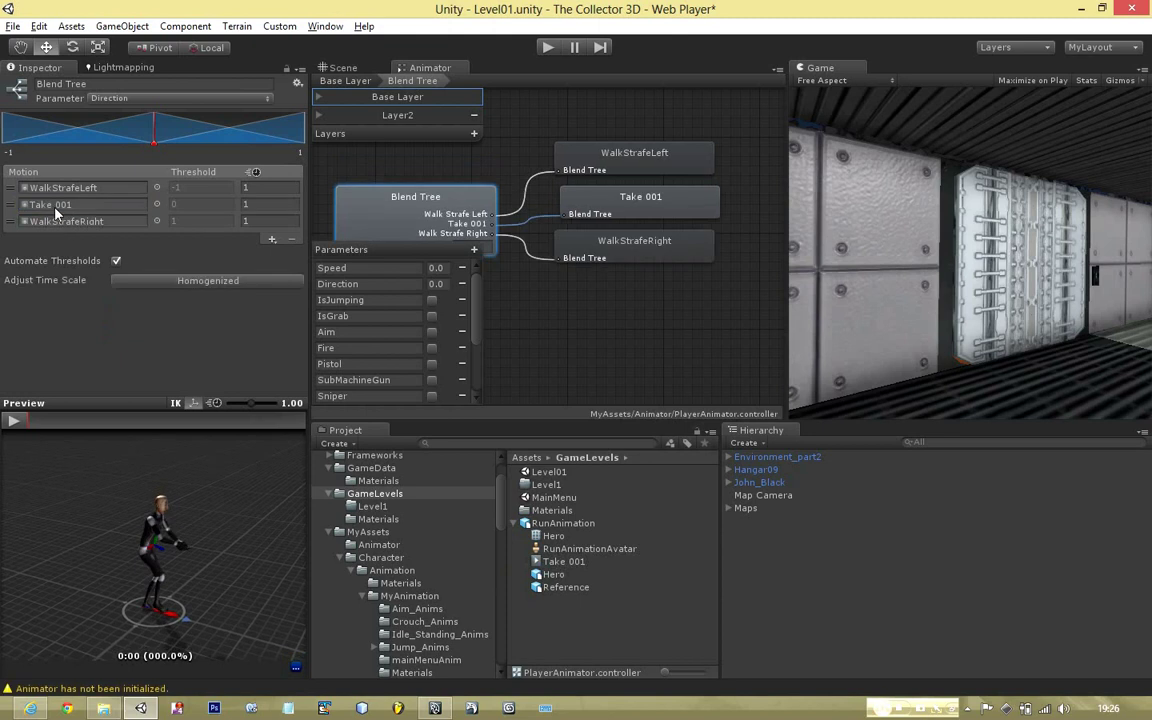
click(49, 185)
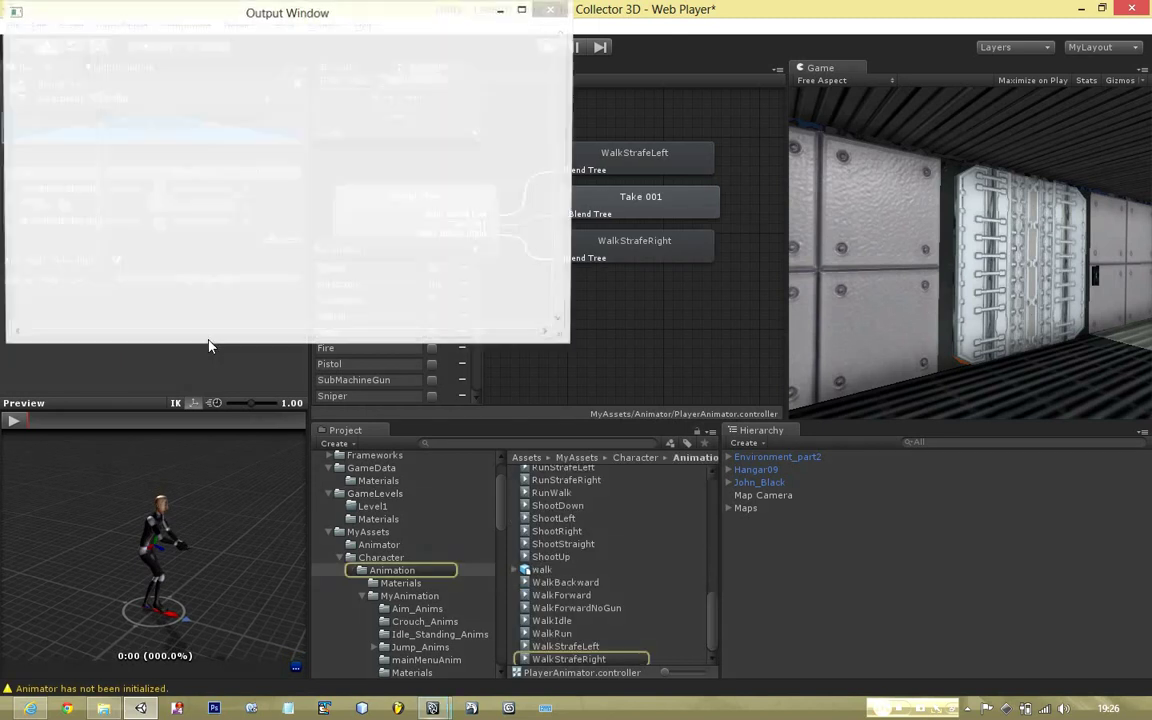
click(548, 10)
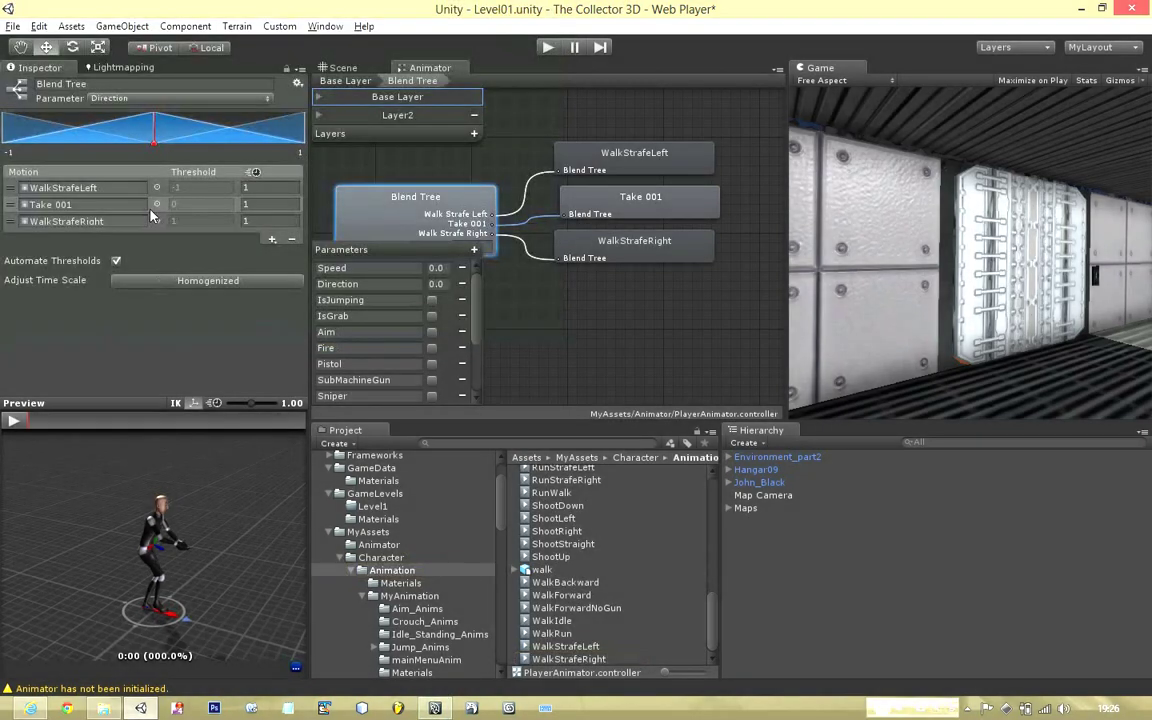
Return to the Scene view, frame the John_Black character and examine it from several angles
middle_drag(586, 321, 683, 316)
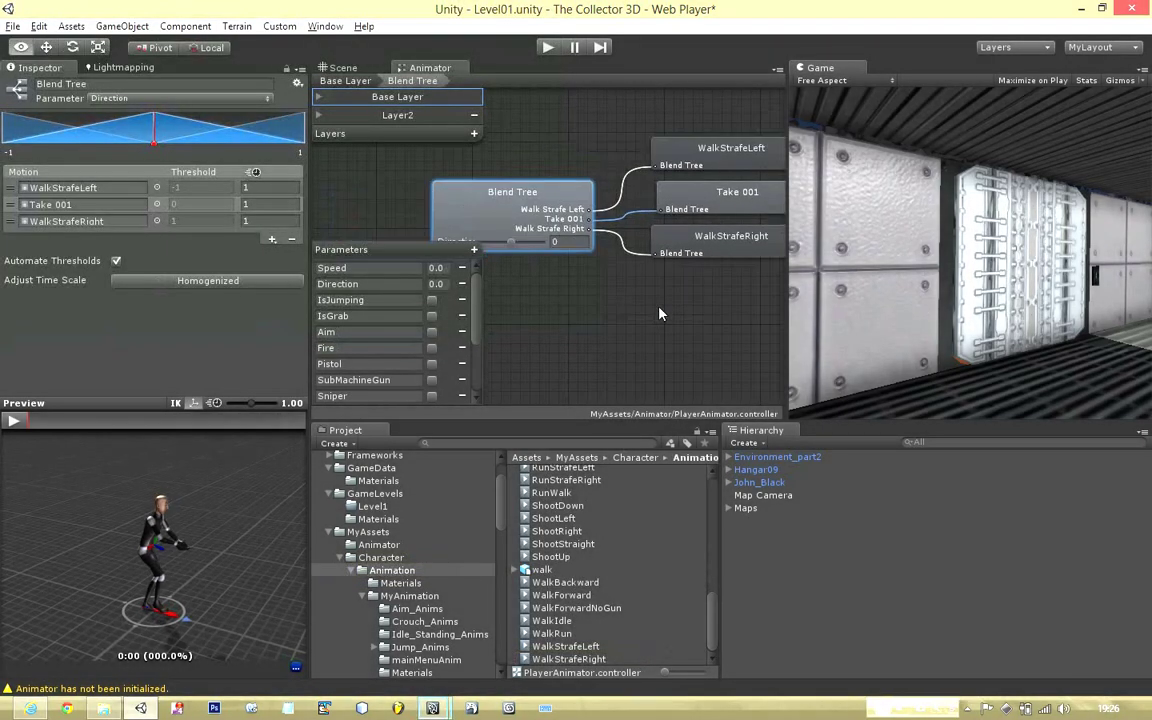
click(341, 68)
click(752, 483)
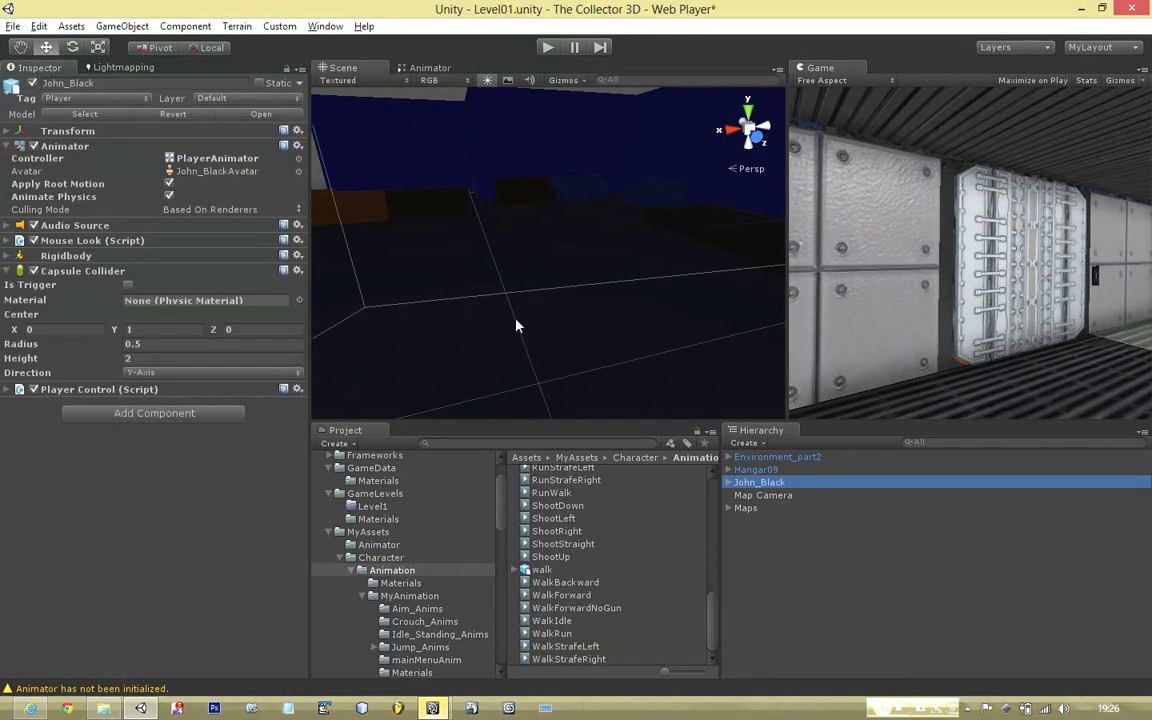
key(f)
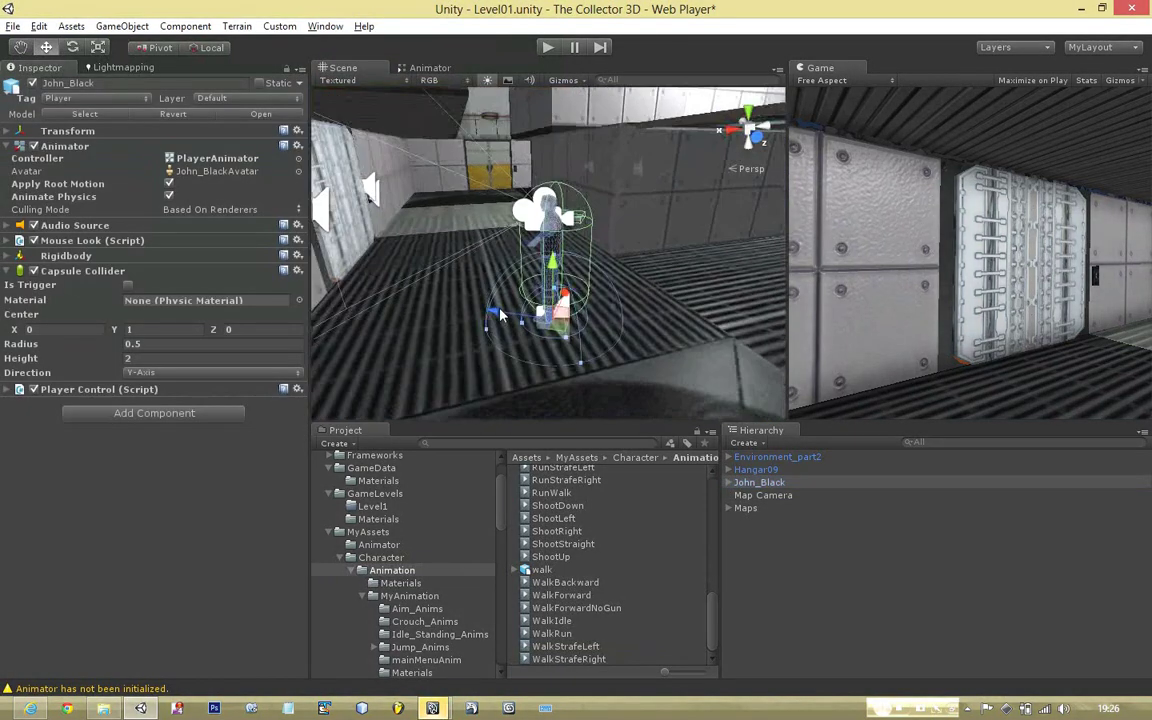
scroll(500, 314, up, 3)
alt+drag(742, 348, 570, 306)
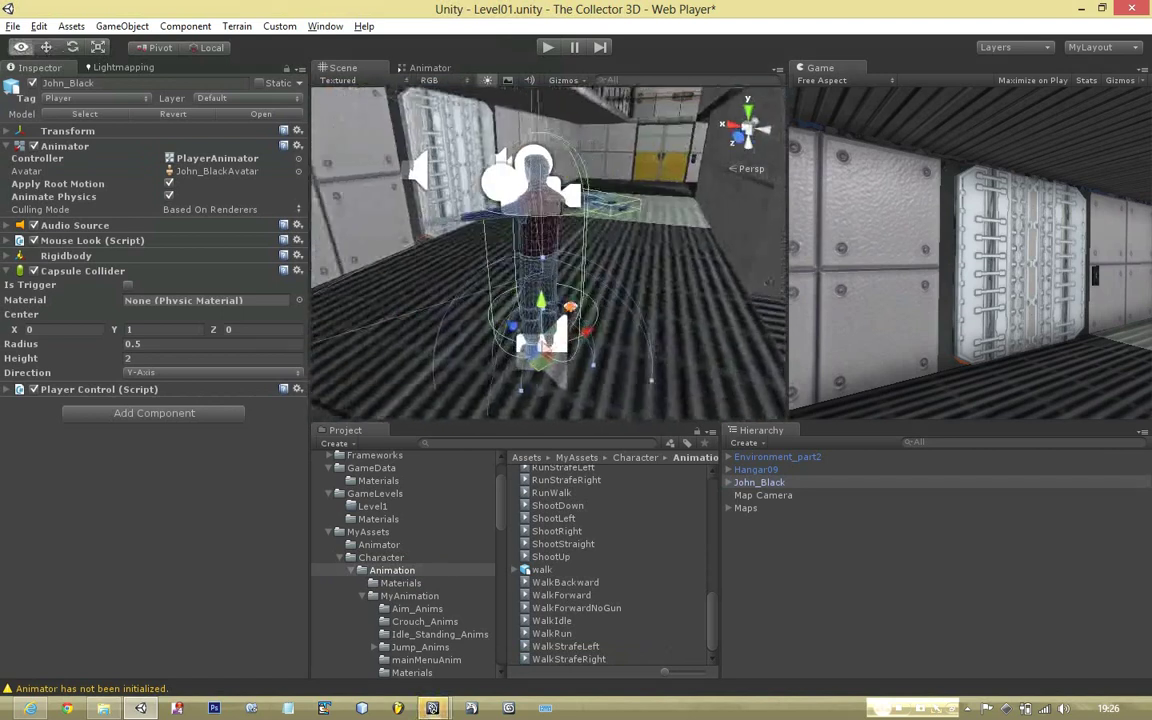
alt+drag(515, 274, 226, 160)
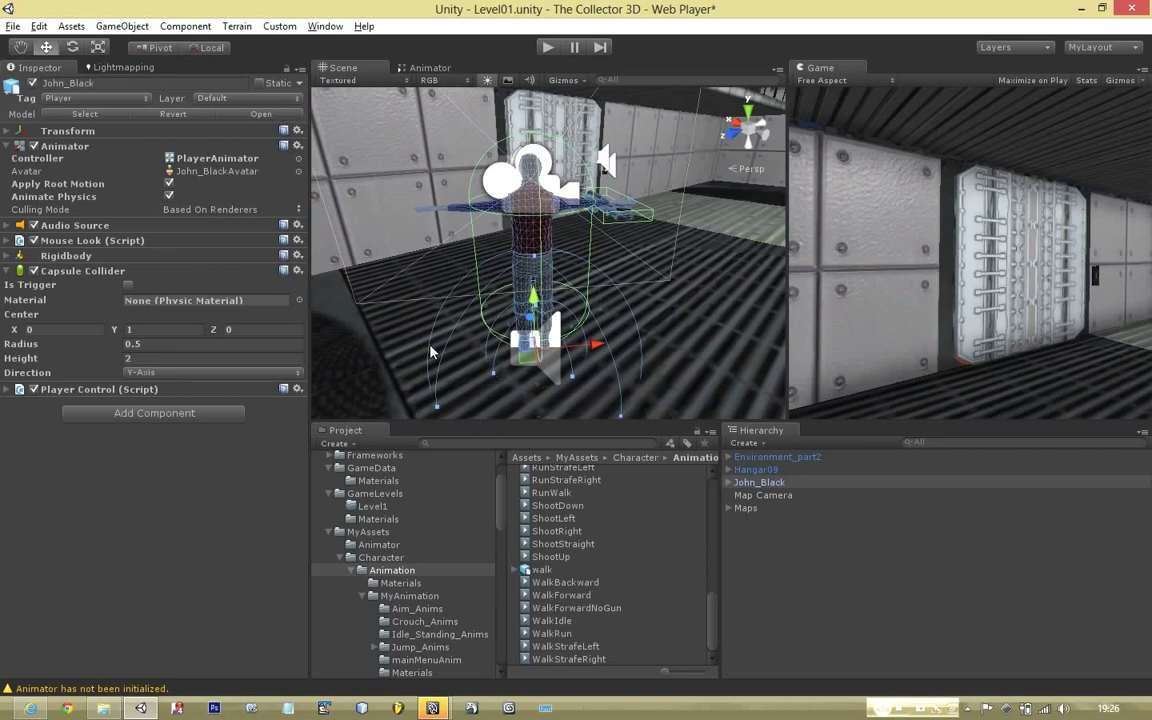
alt+drag(430, 353, 320, 260)
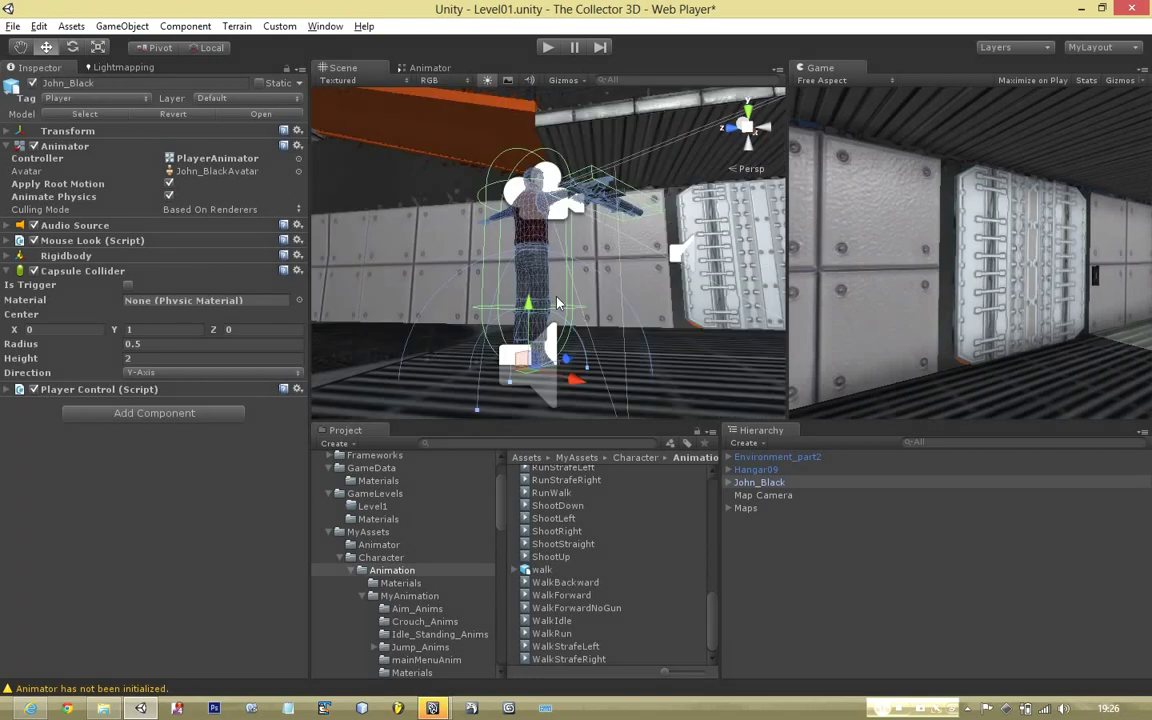
click(579, 235)
key(f)
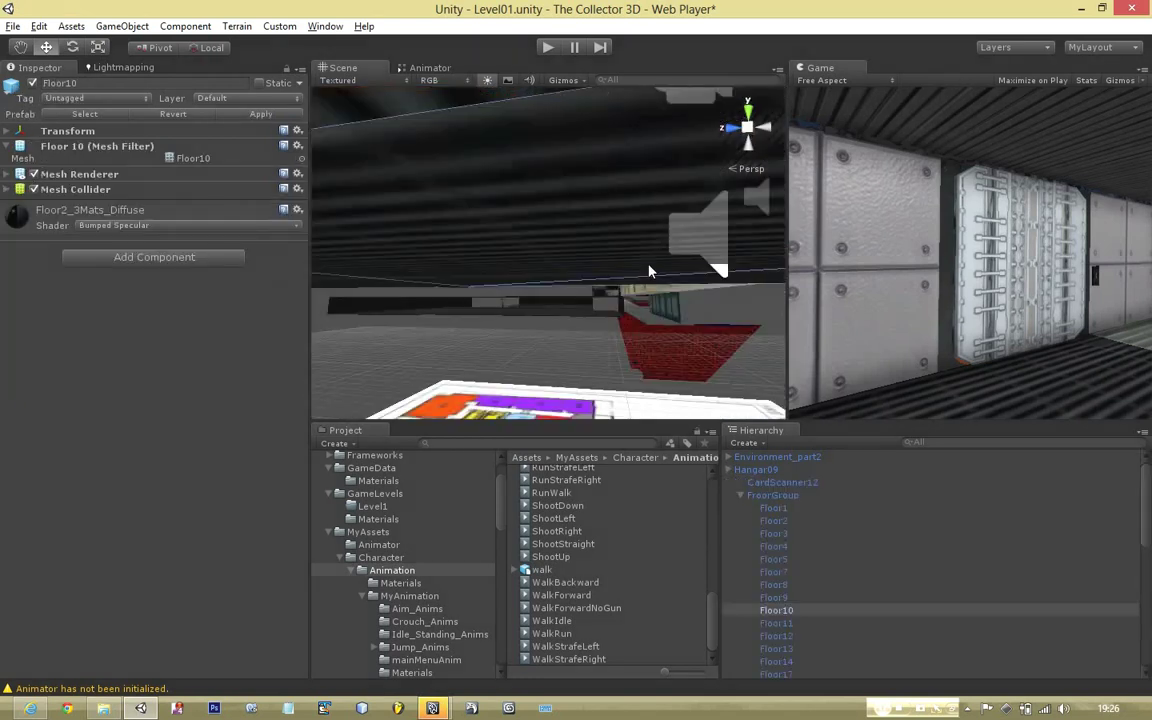
click(730, 470)
click(760, 482)
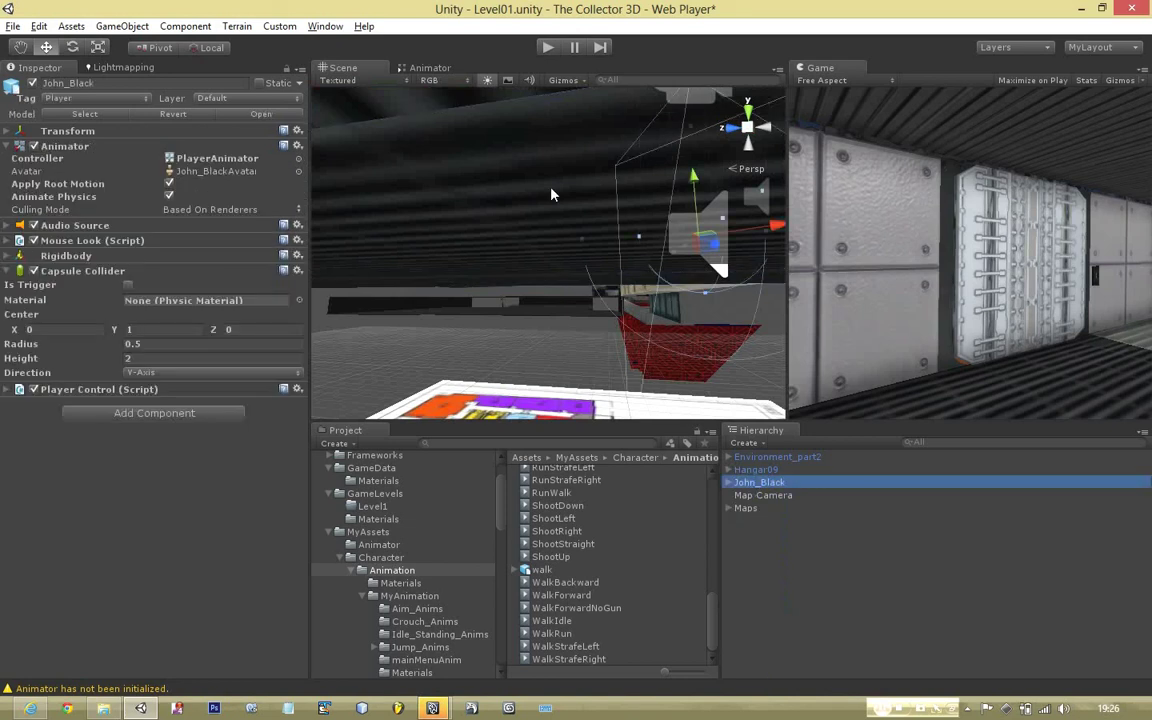
key(f)
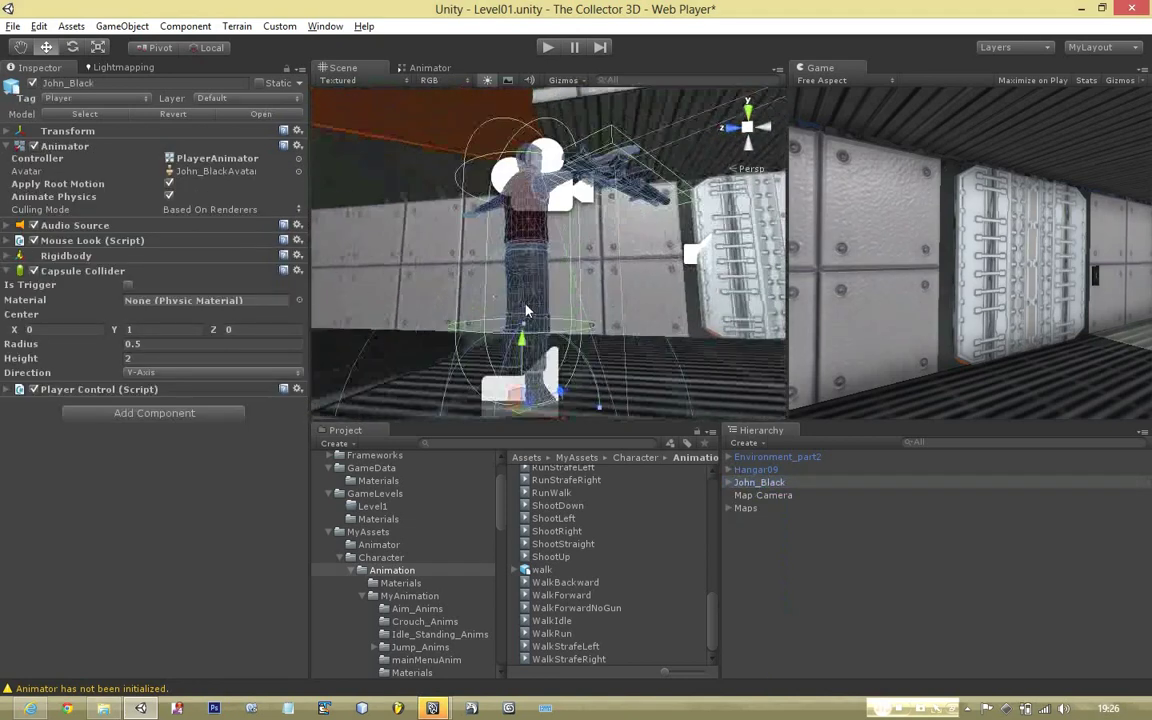
Pull the Main Camera back behind John_Black so the Game view shows the character's full body
alt+drag(488, 258, 475, 300)
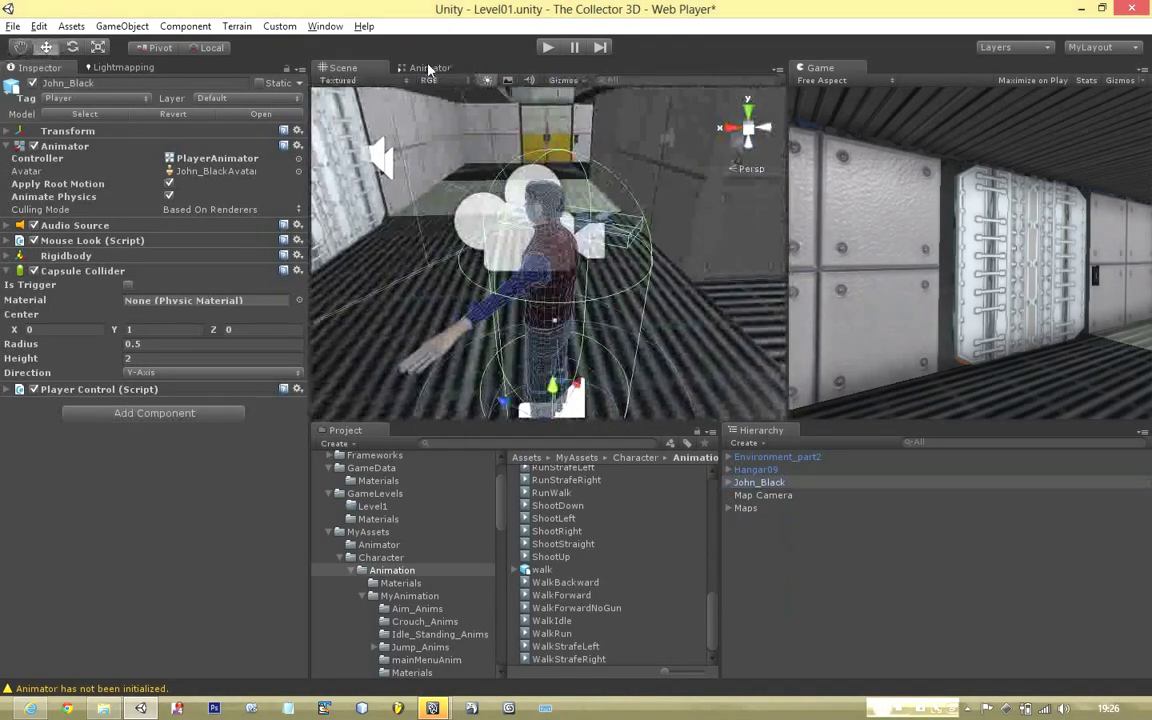
mouse_move(562, 270)
alt+mouse_down()
mouse_move(430, 280)
mouse_move(450, 237)
mouse_move(550, 264)
alt+mouse_up()
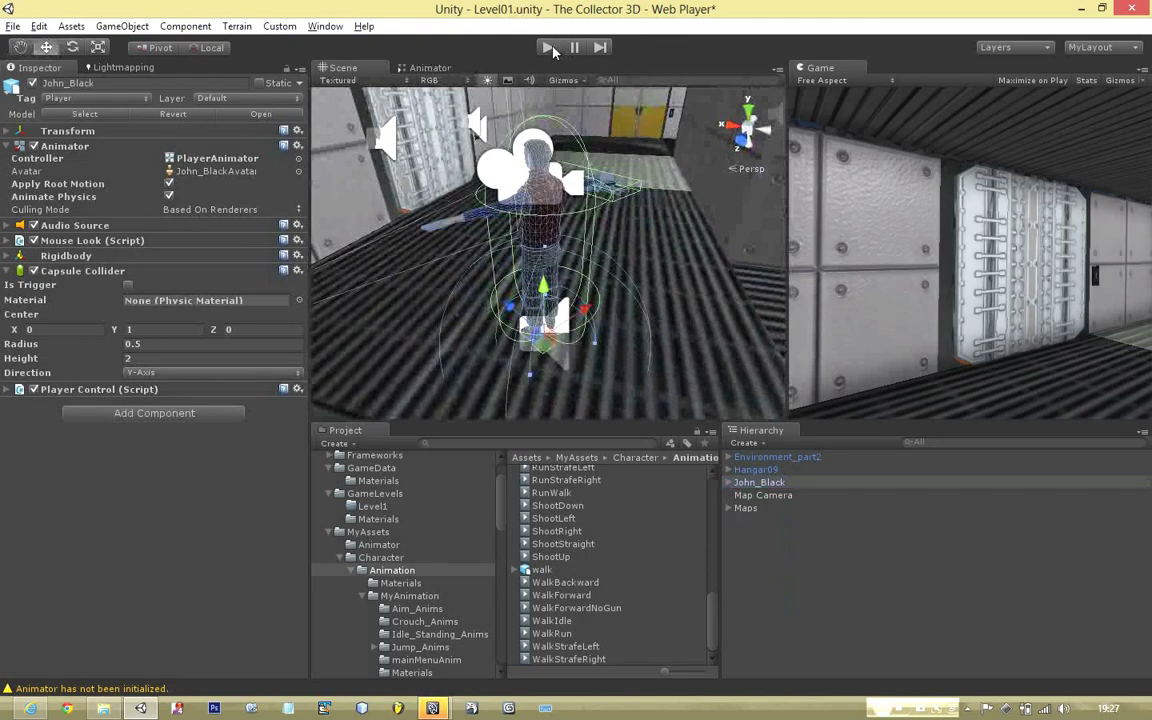
alt+drag(574, 153, 613, 160)
click(492, 174)
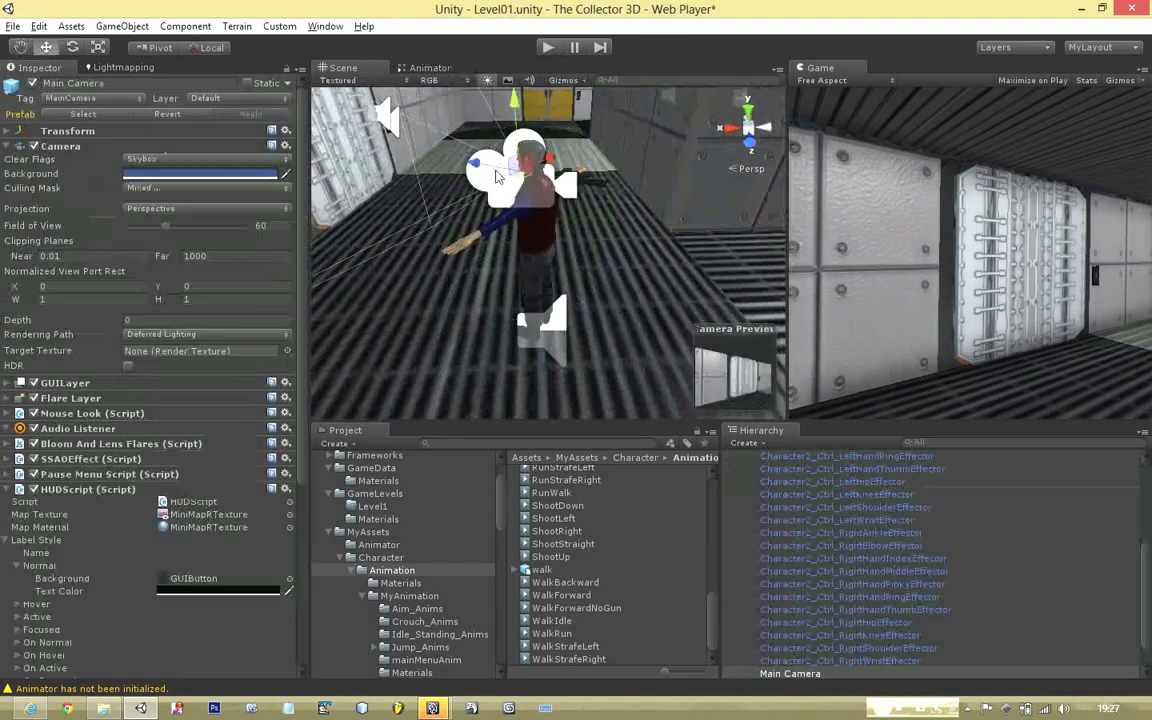
drag(474, 163, 740, 268)
scroll(624, 213, down, 3)
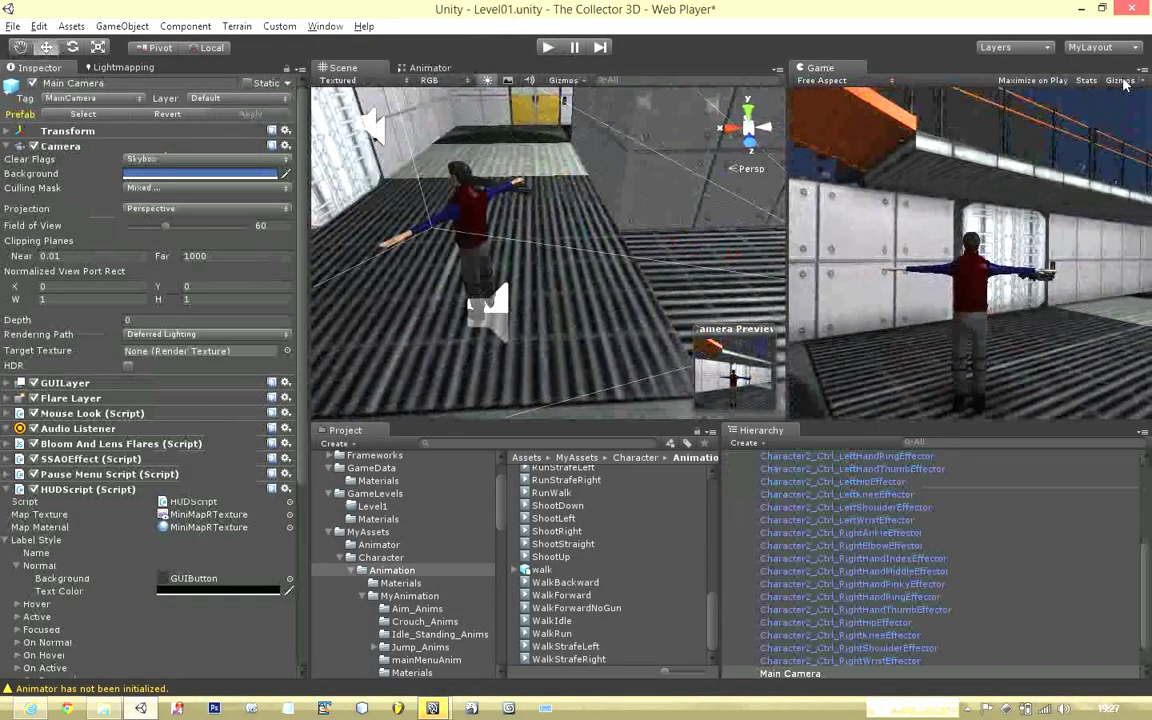
Enable Maximize on Play for the Game view and start the game, turning the character to look around the hangar
click(1045, 81)
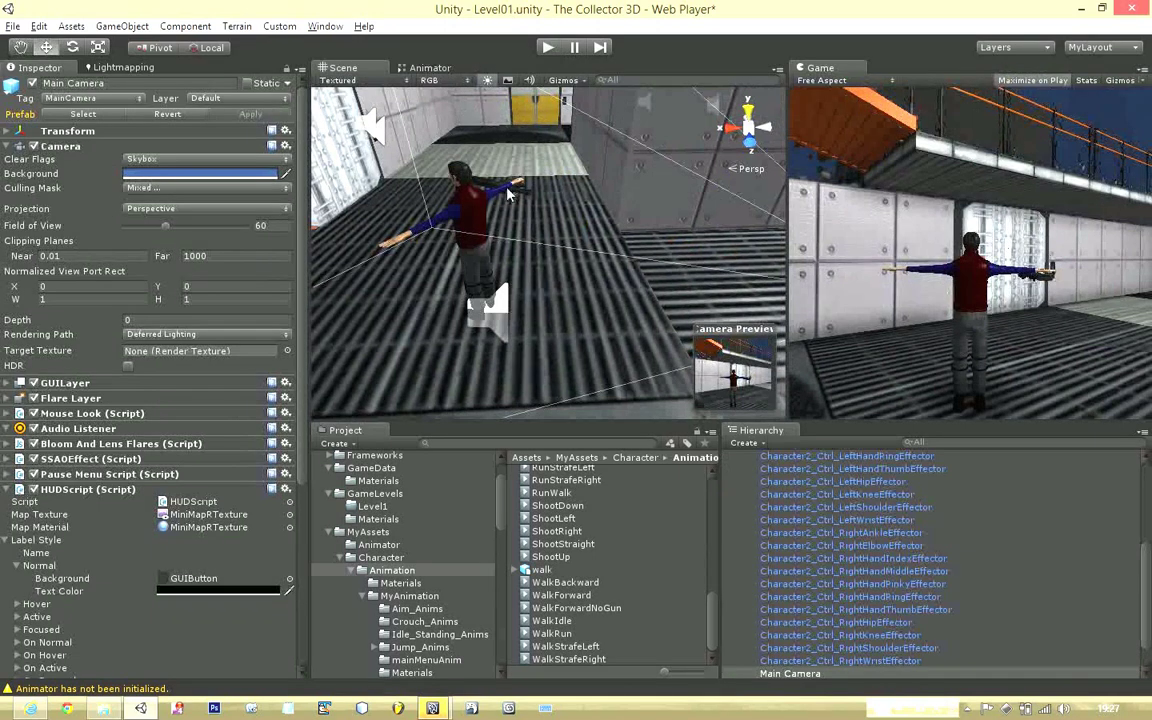
click(549, 48)
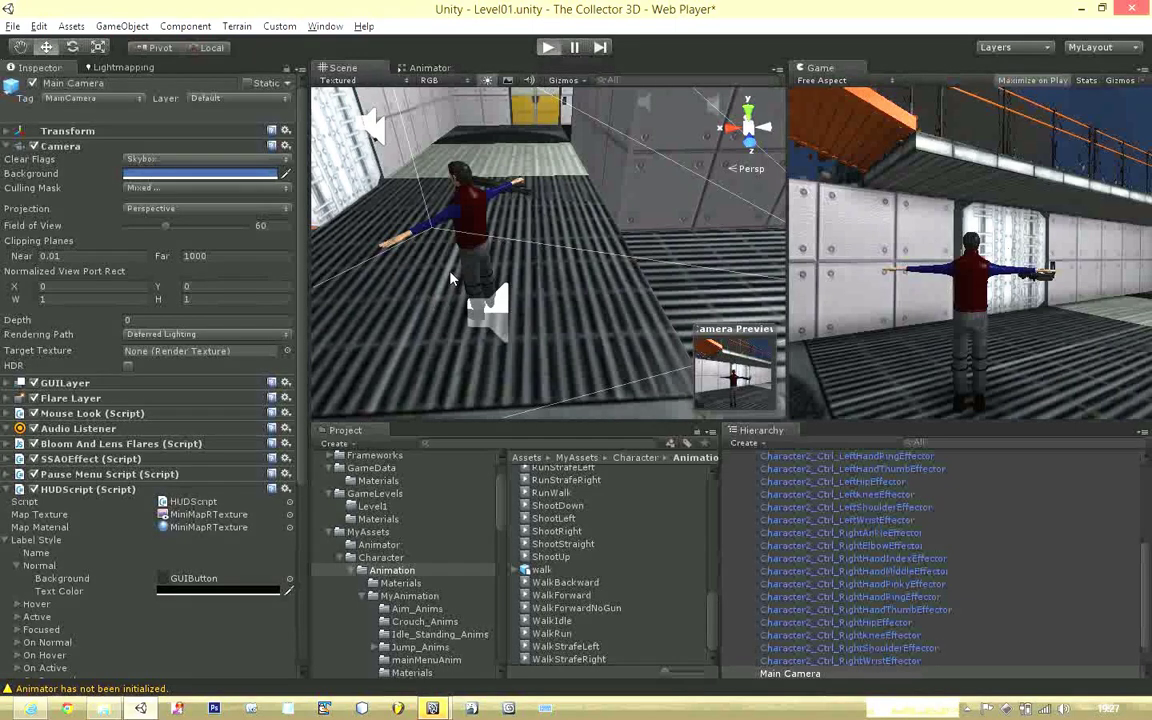
key(w)
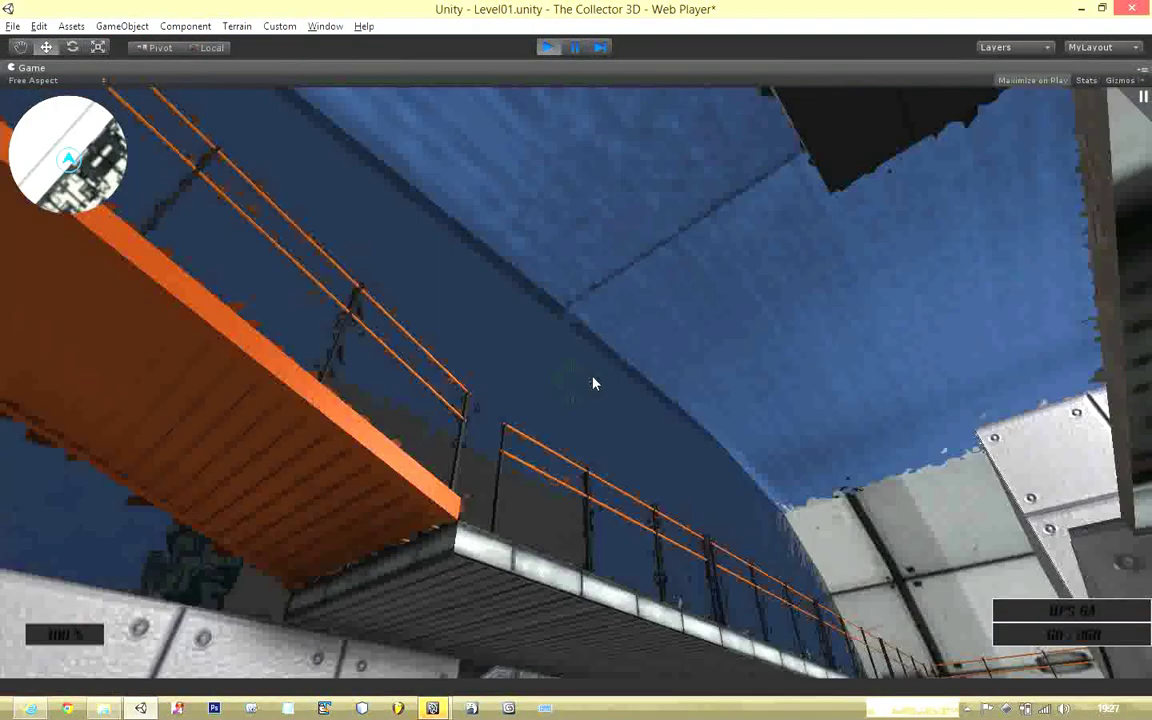
key(w)
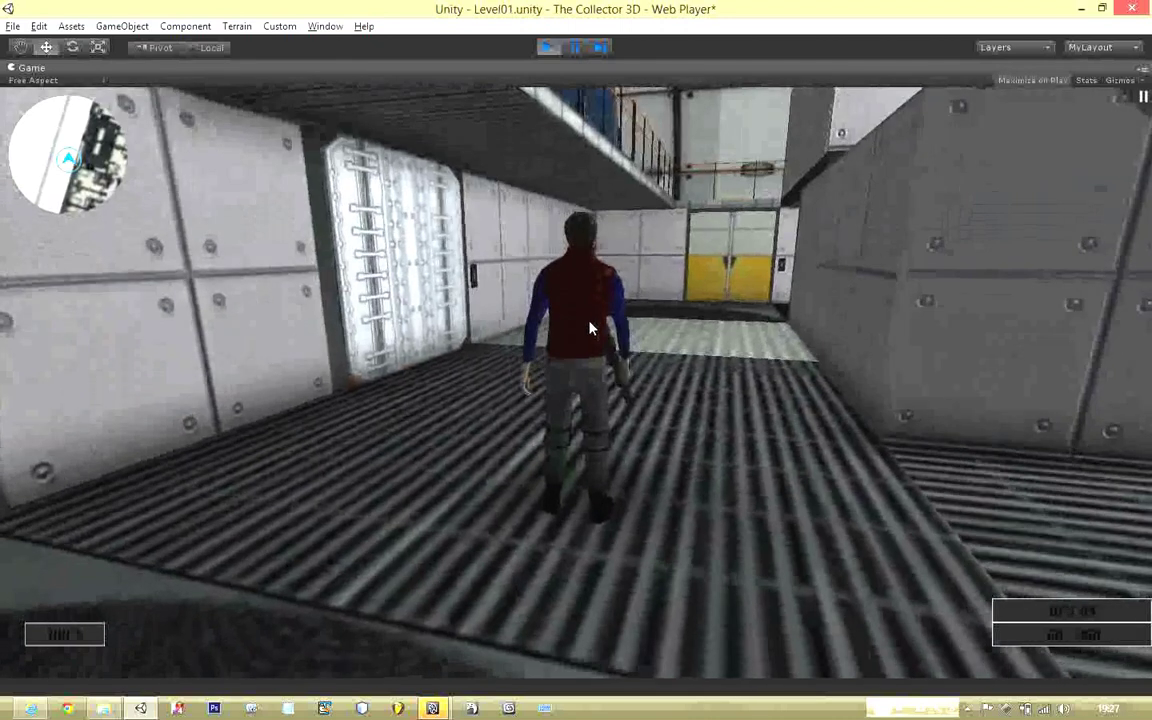
key(d)
key(a)
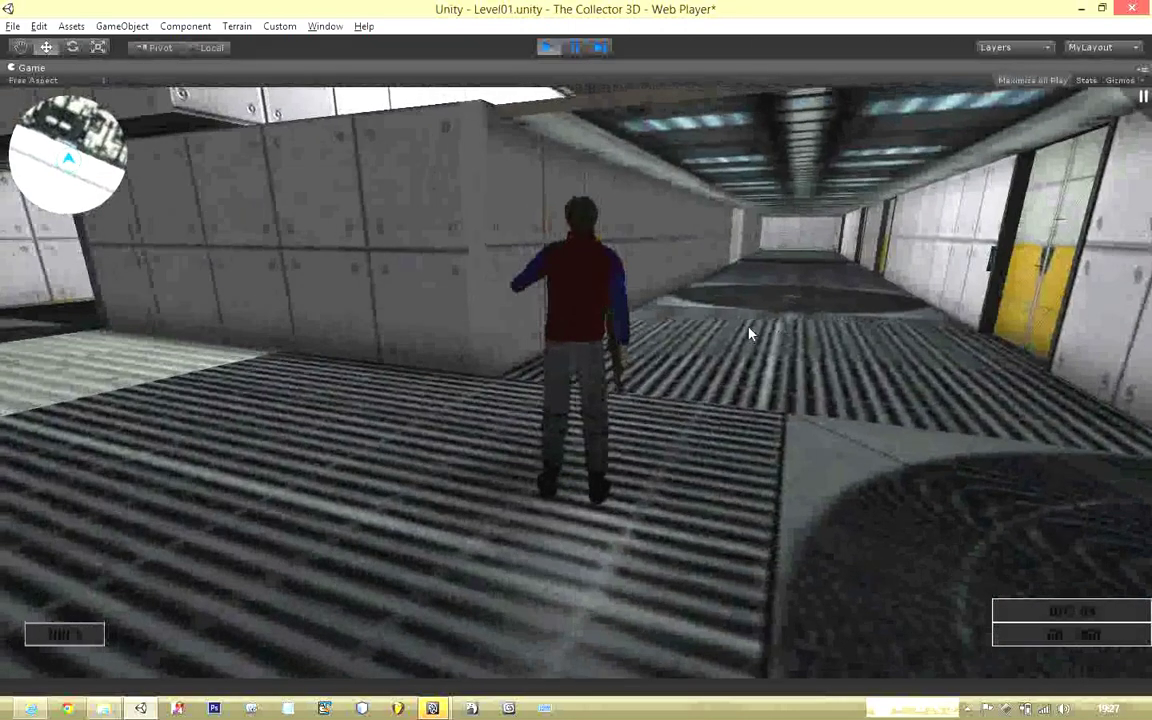
Test the character's forward and sideways movement beside the hangar door in the running game
key(w)
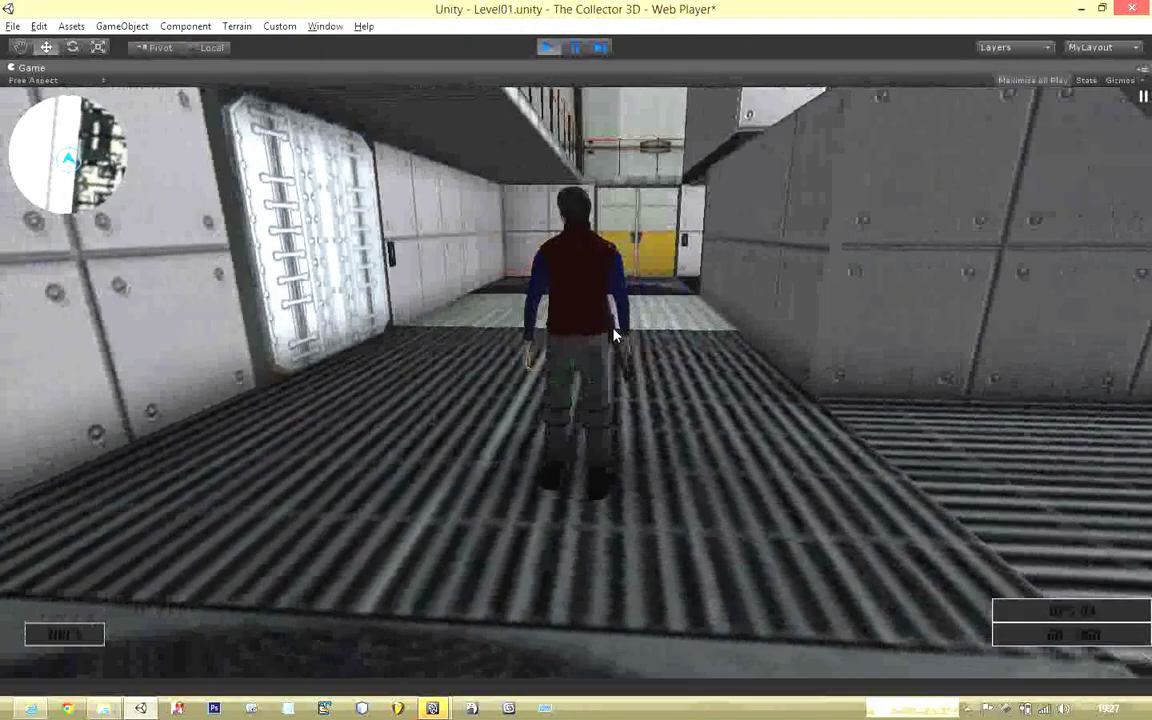
key(w)
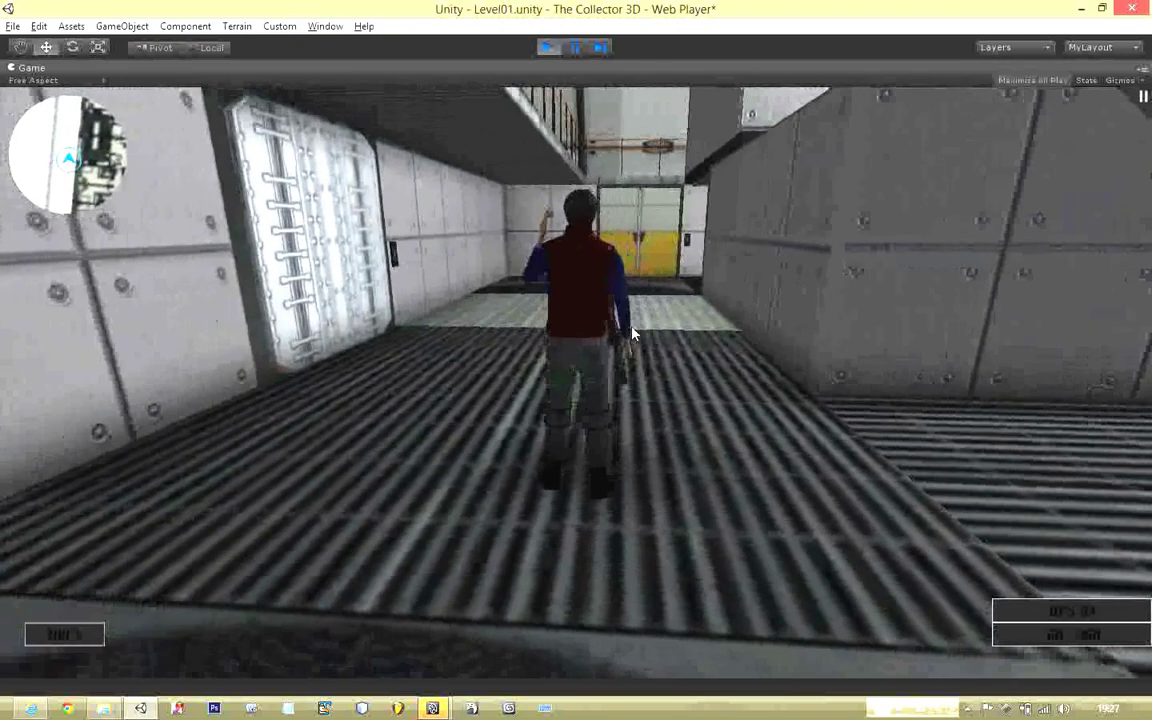
key(w)
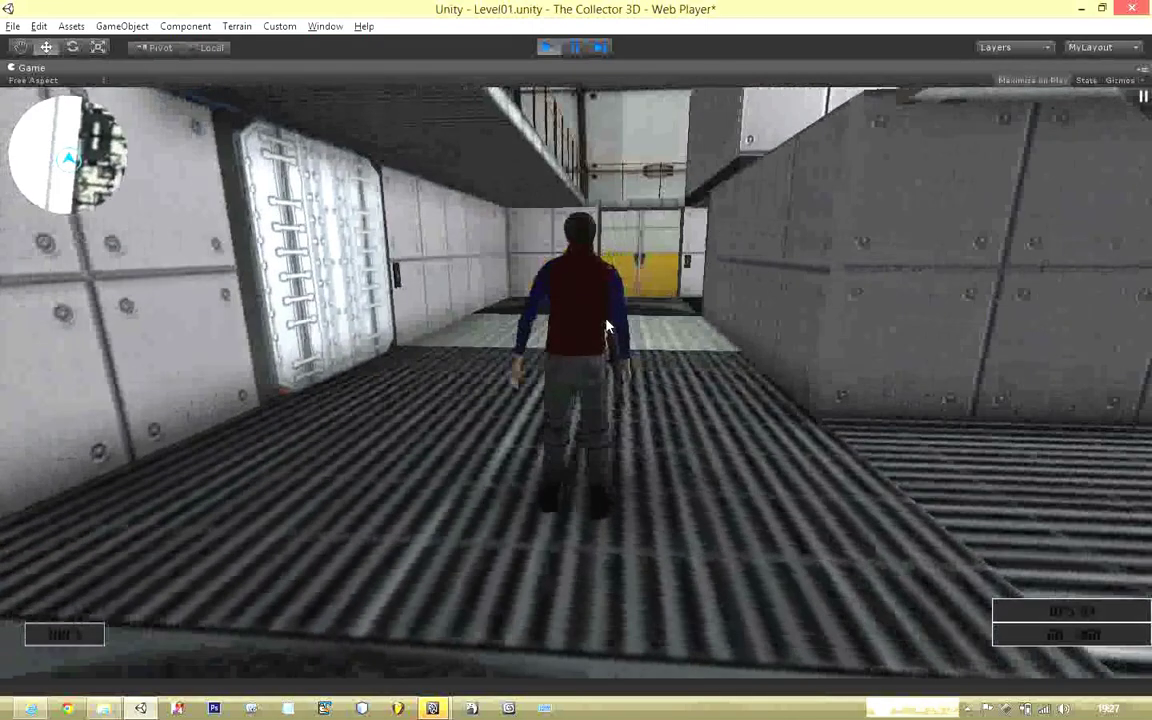
key(a)
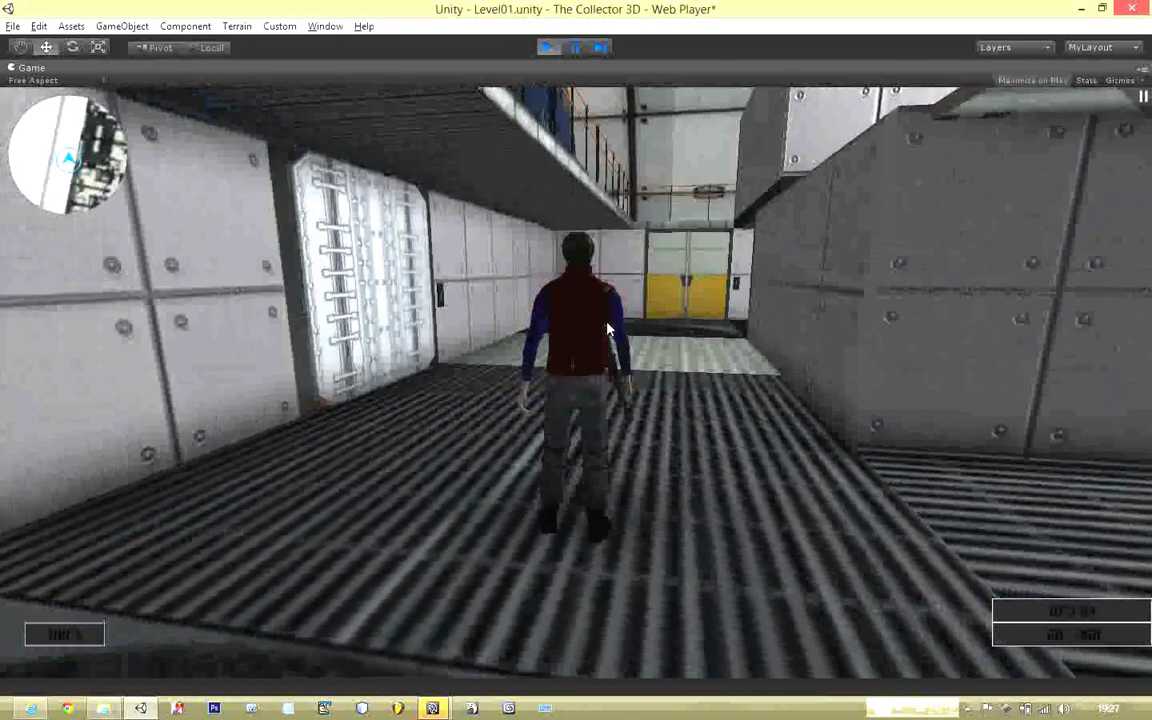
key(w)
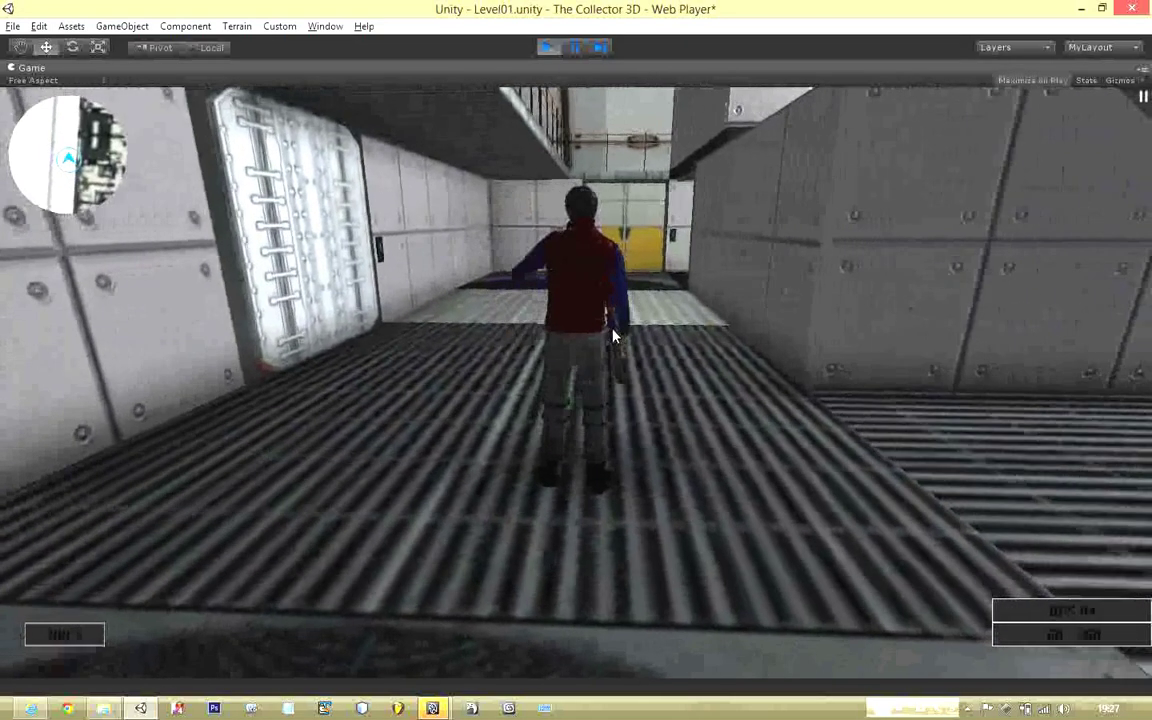
key(a)
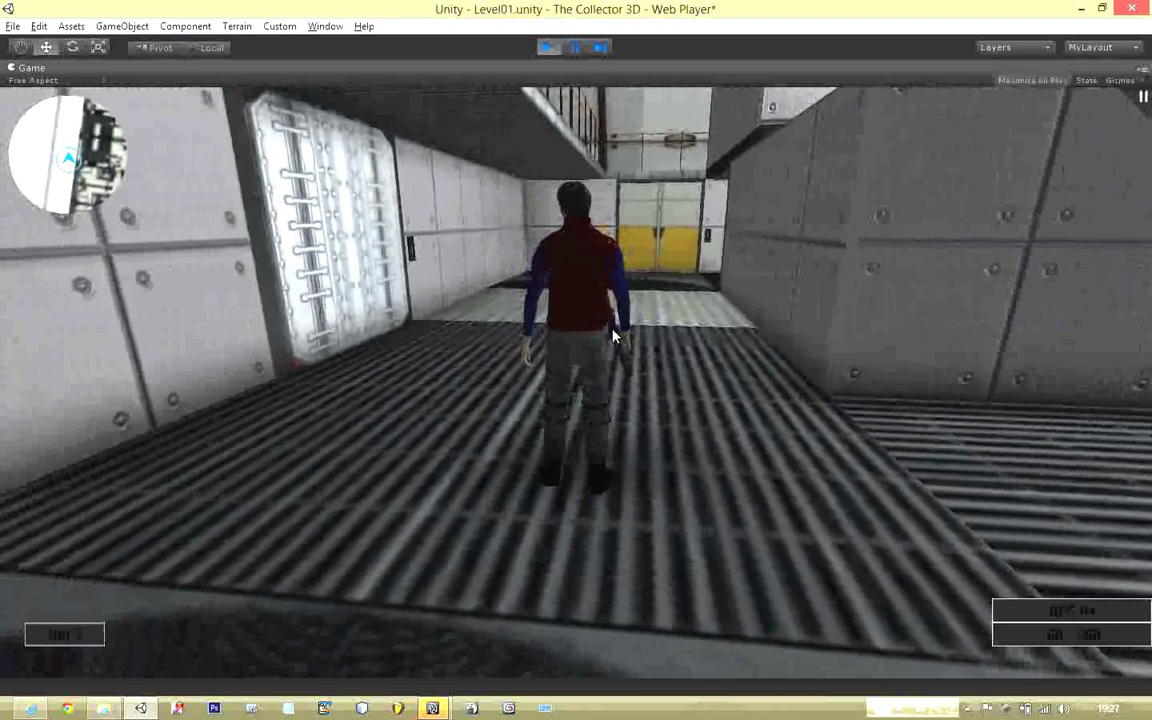
key(d)
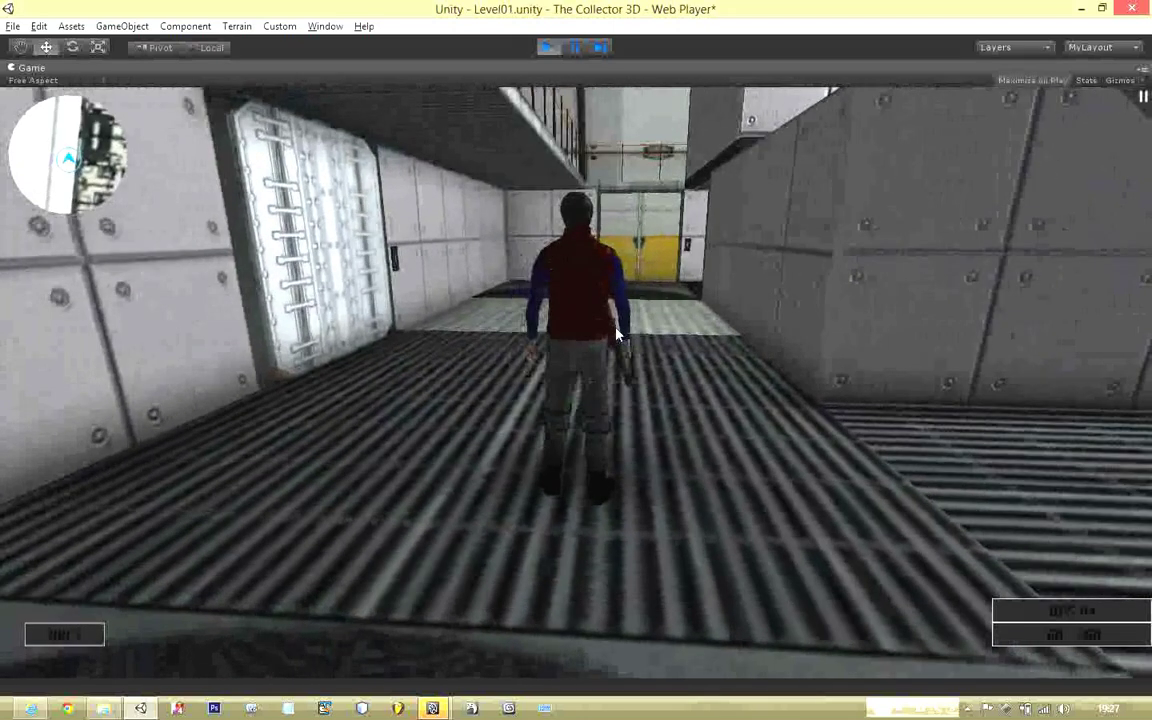
Run the character forward out of the hangar and along the corridor to check the run animation, and stop the game
key(w)
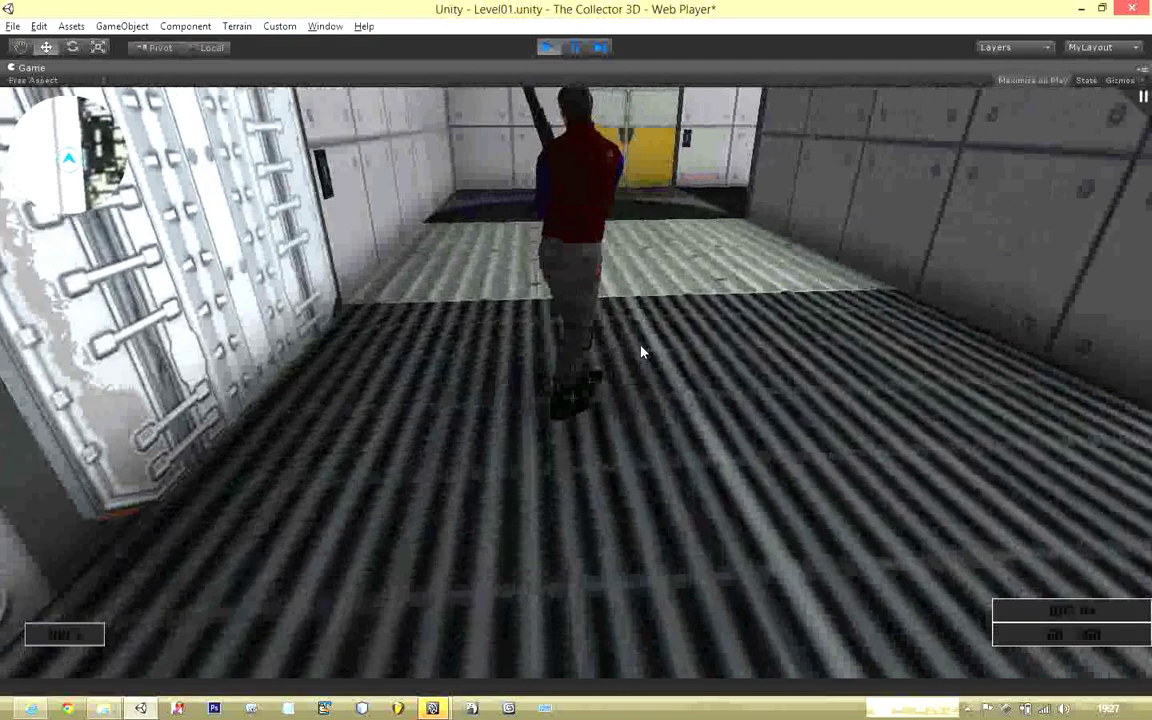
key(w)
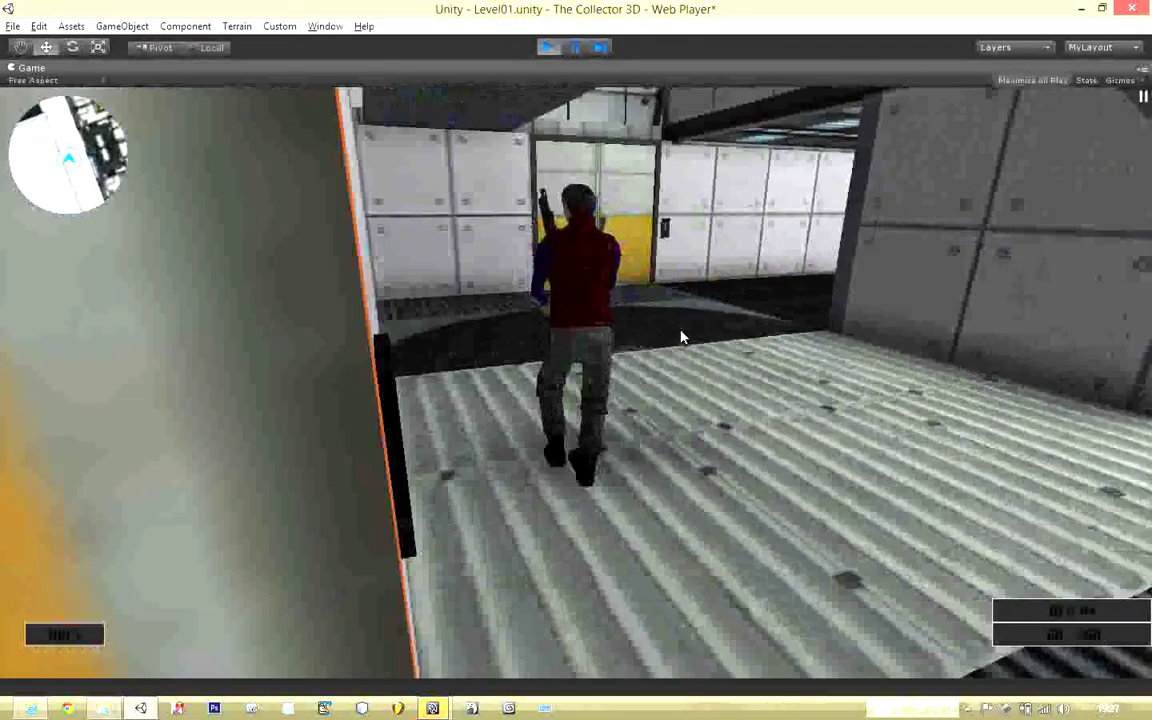
key(w)
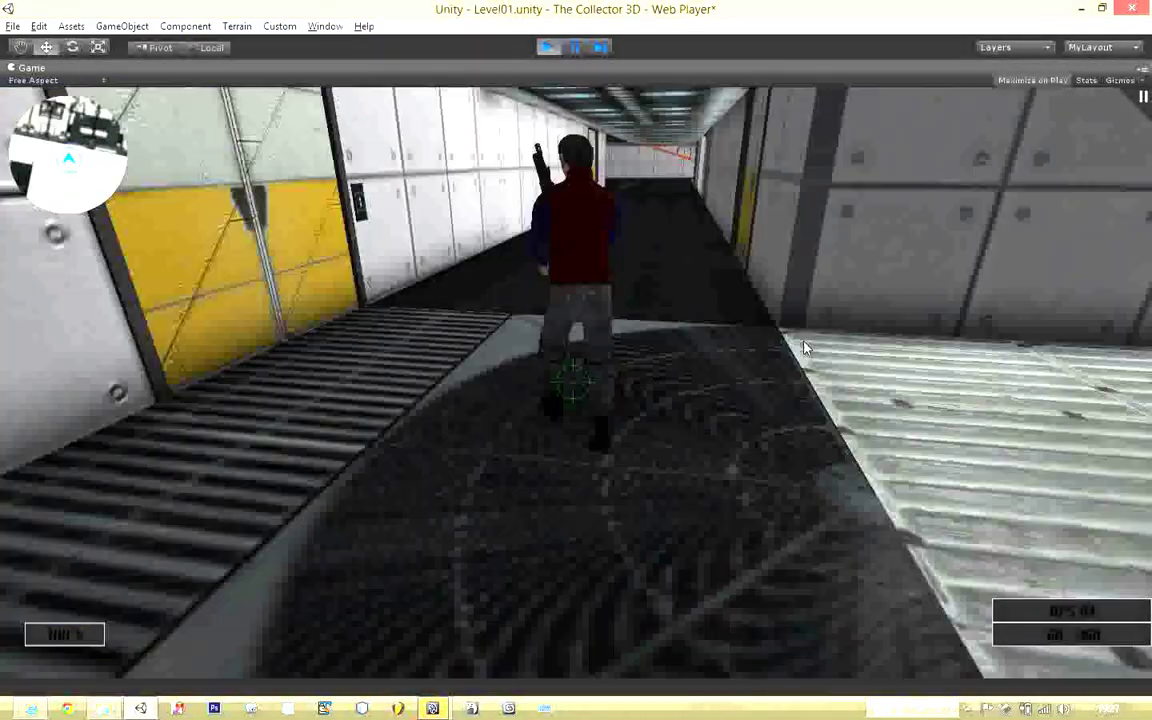
key(w)
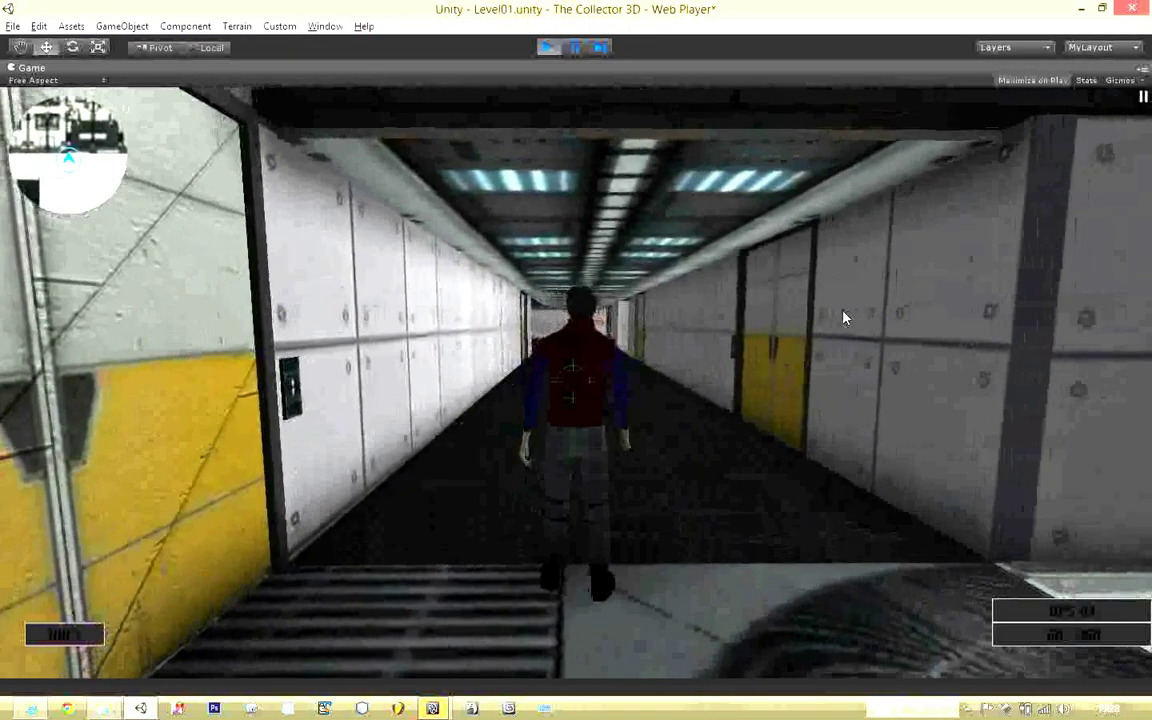
key(w)
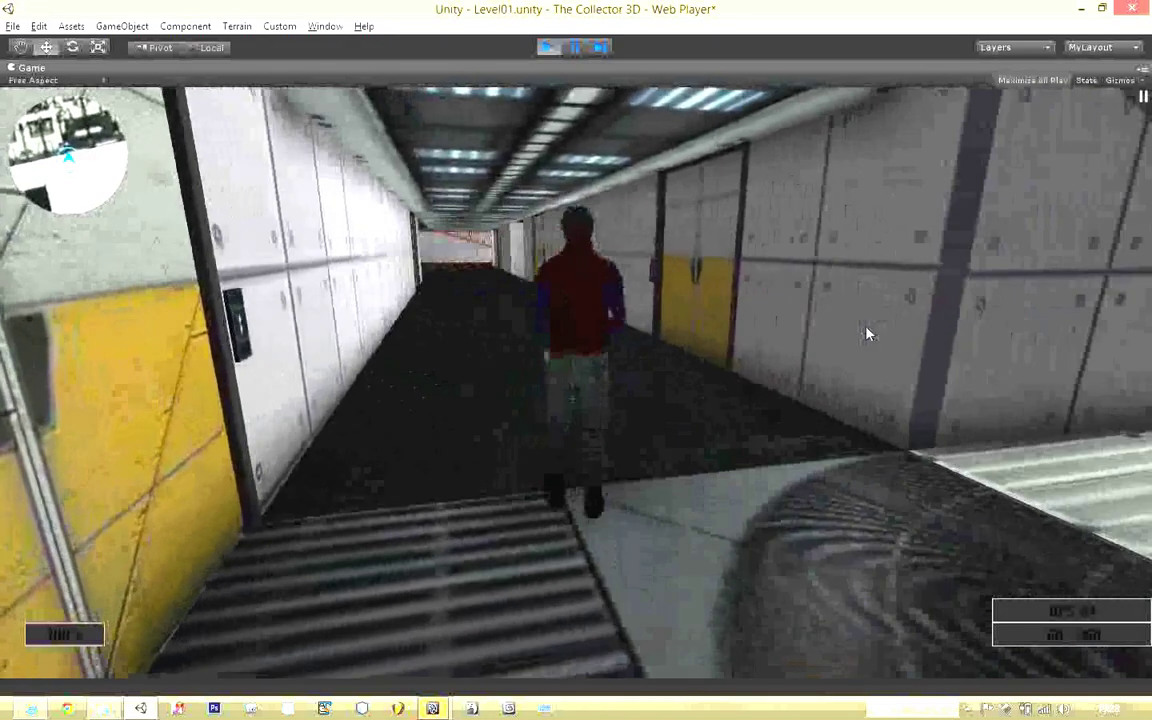
key(w)
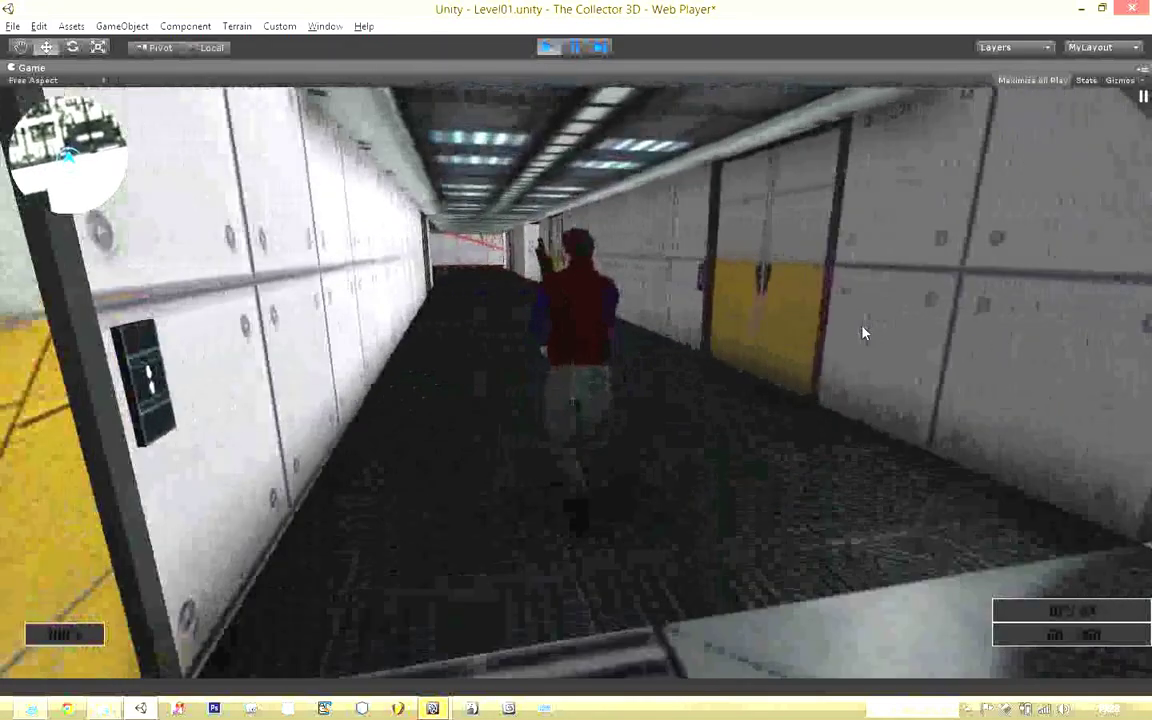
key(w)
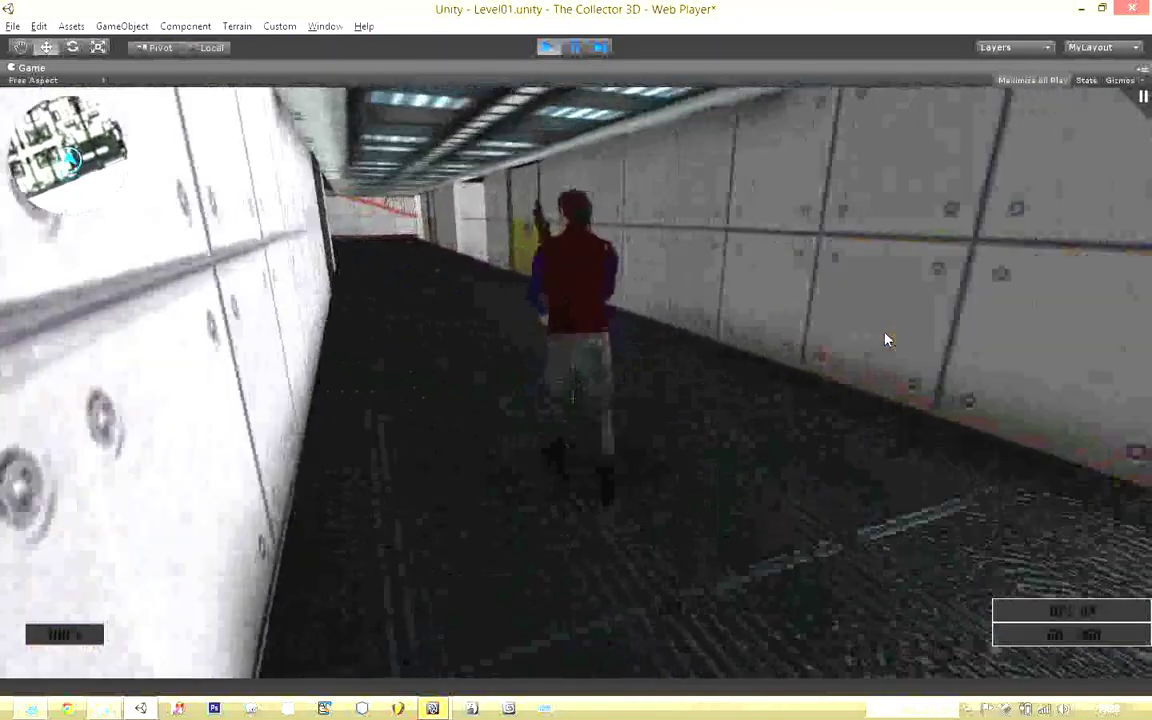
key(w)
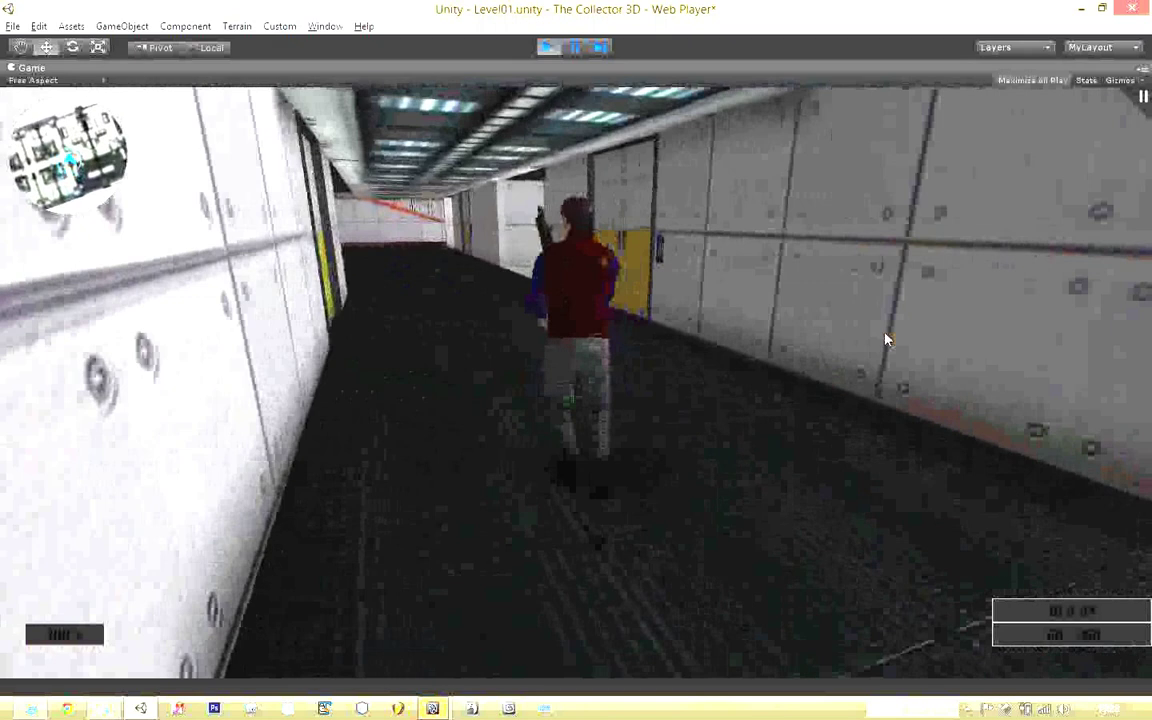
key(w)
key(w)
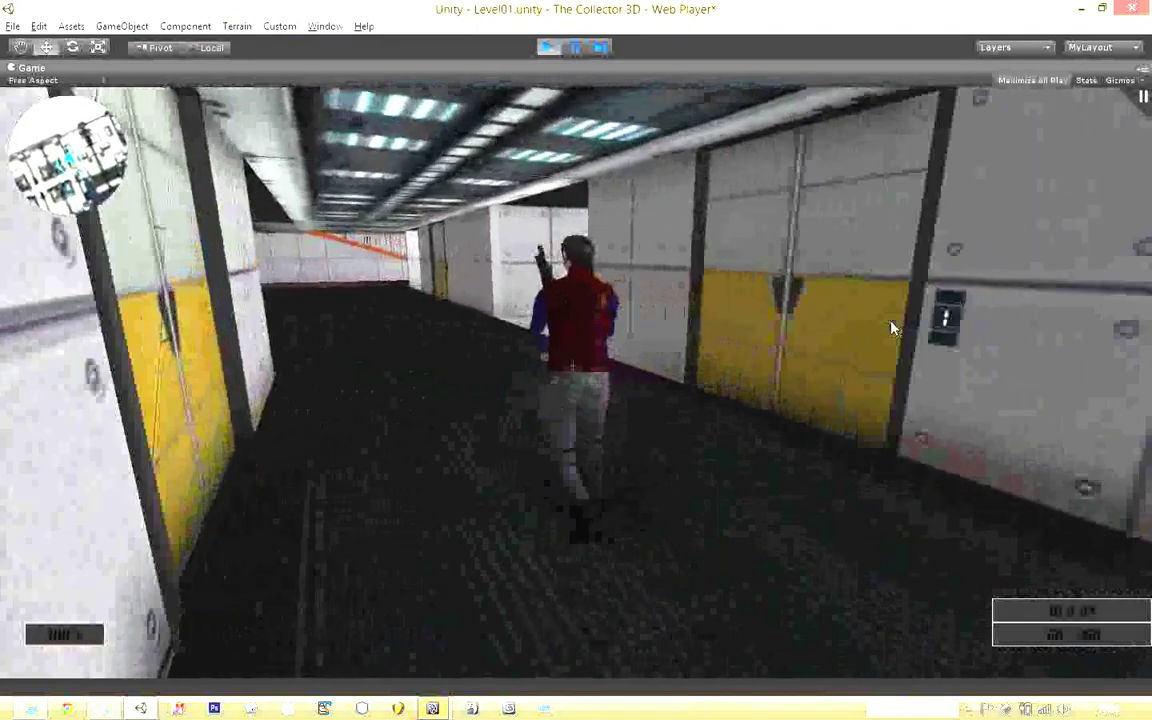
key(w)
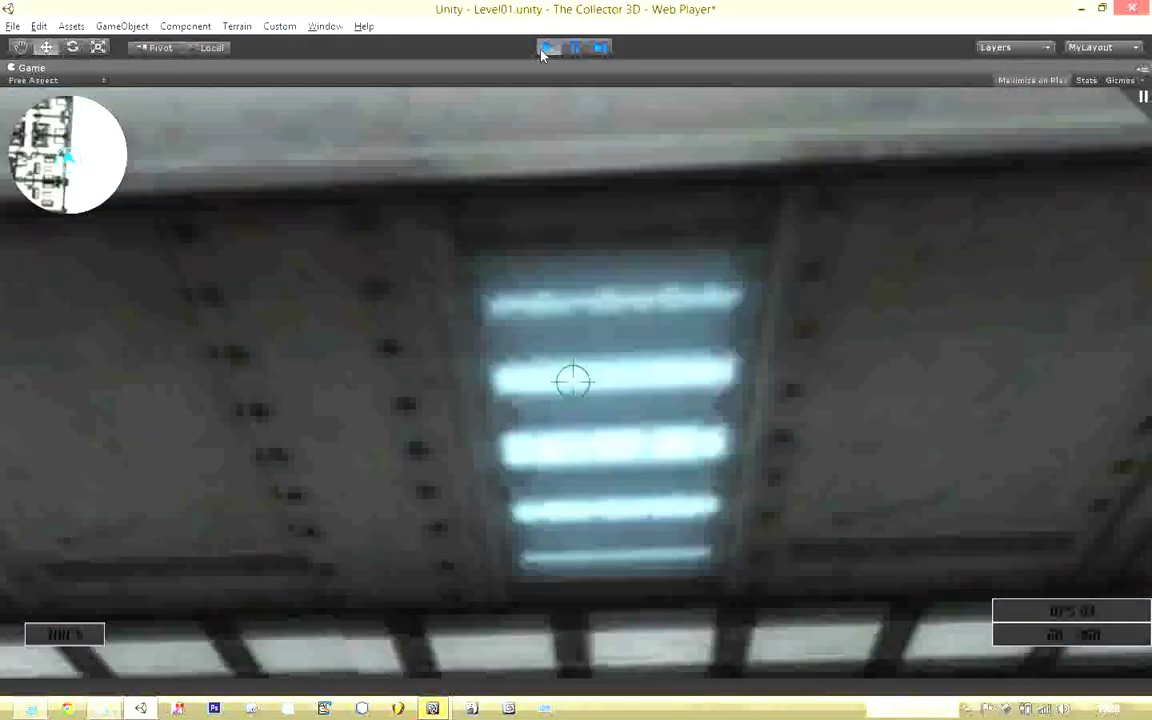
click(543, 50)
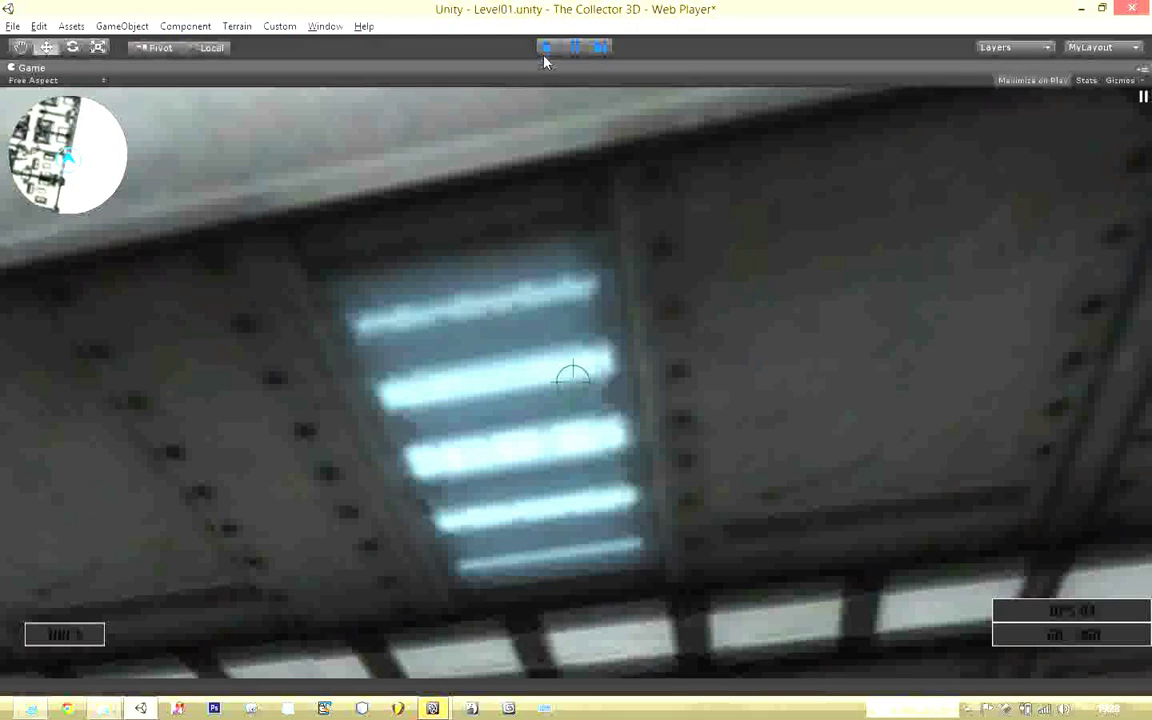
key(ctrl+p)
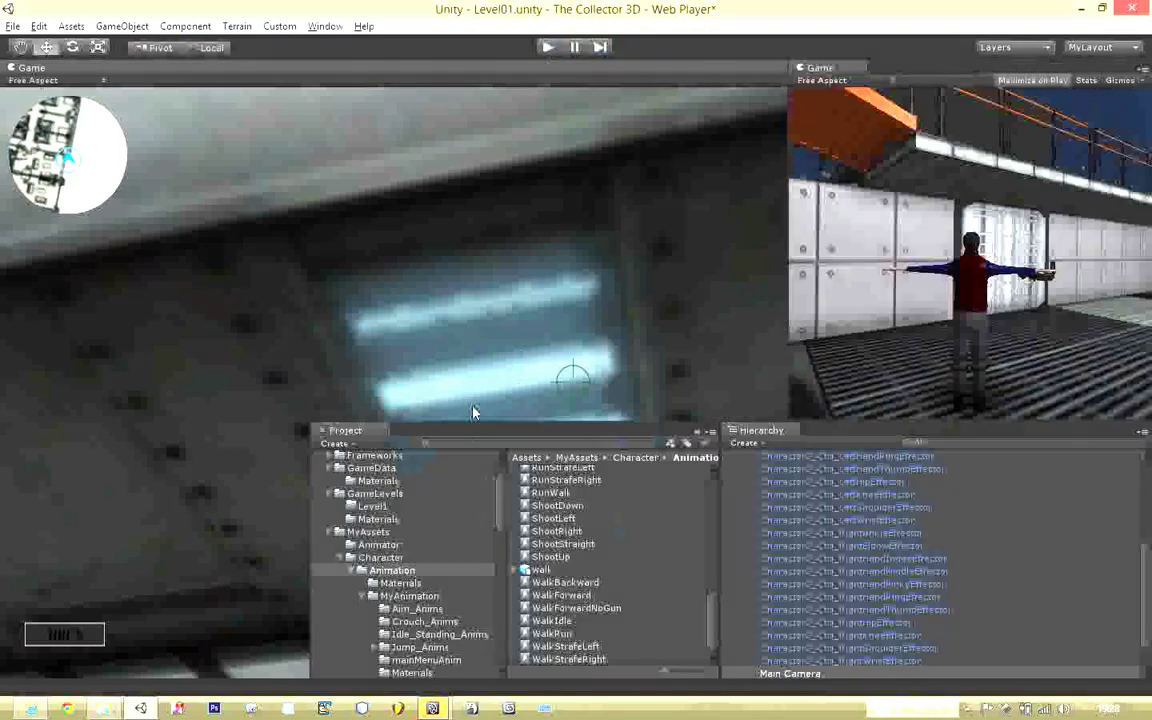
drag(545, 298, 596, 312)
alt+drag(483, 252, 420, 287)
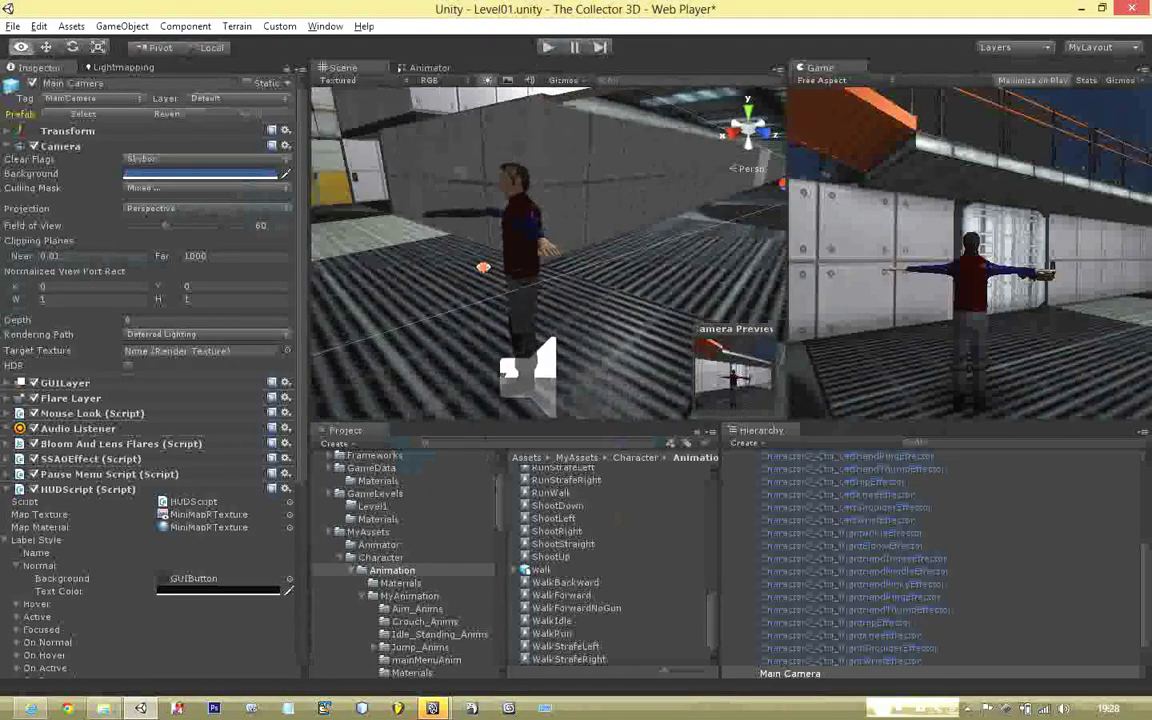
alt+drag(546, 299, 380, 282)
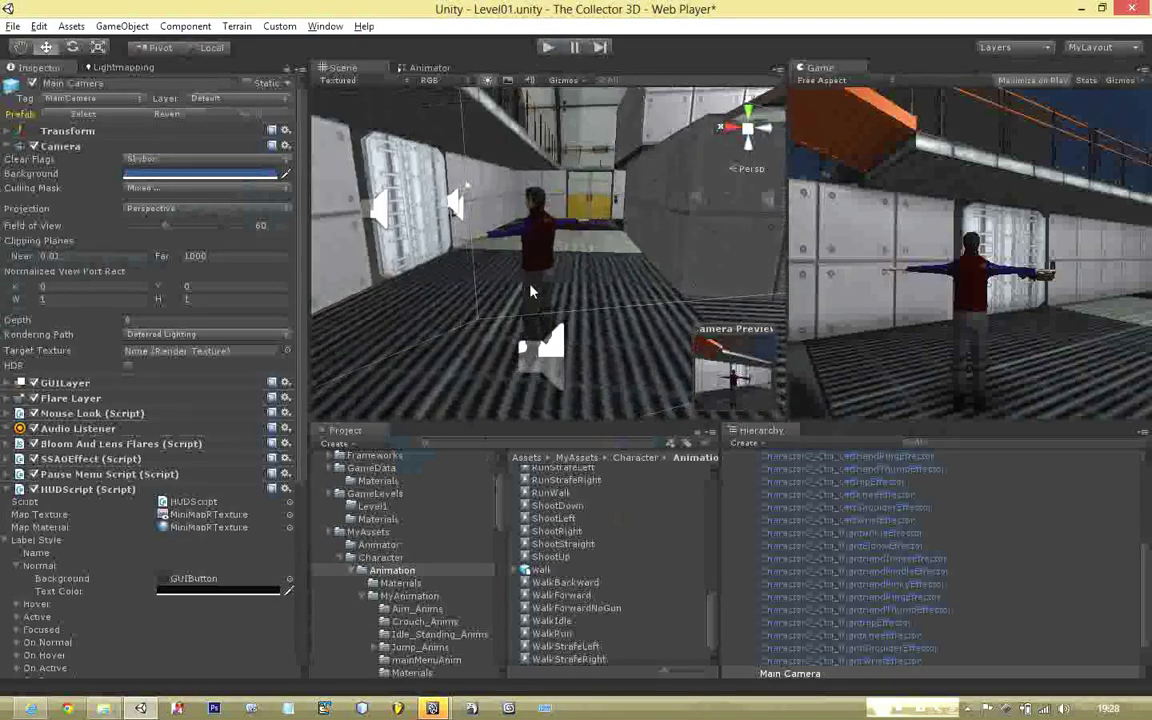
mouse_move(531, 291)
alt+mouse_down()
mouse_move(535, 310)
mouse_move(527, 281)
alt+mouse_up()
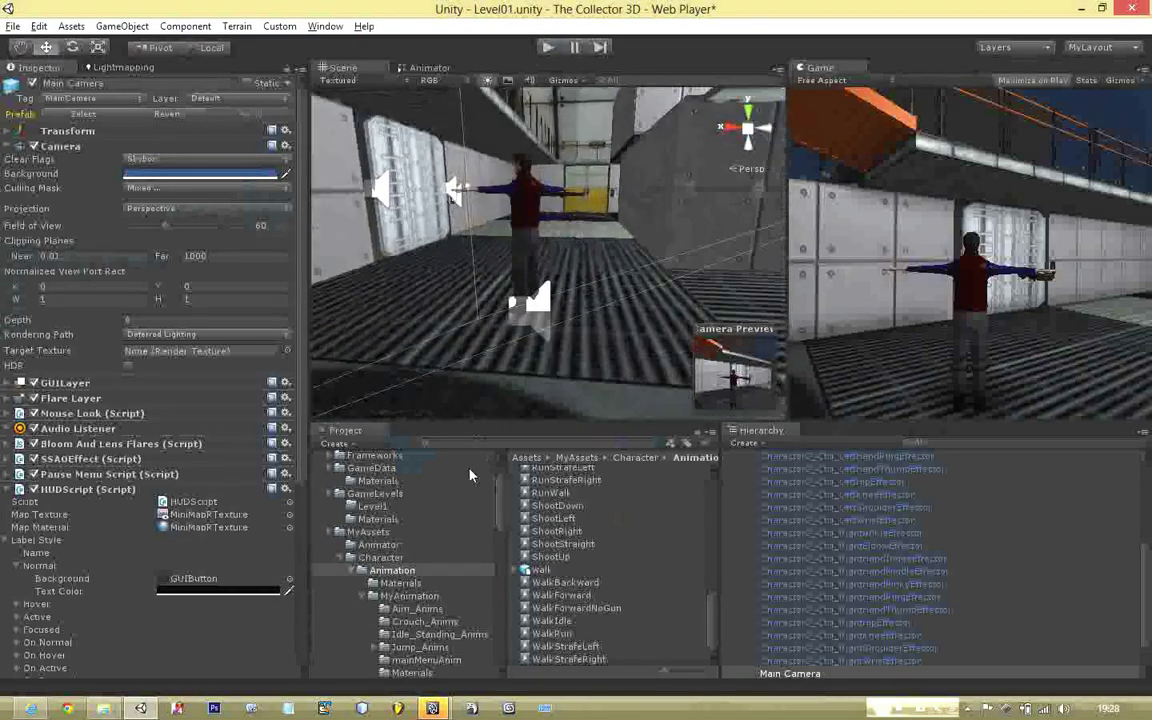